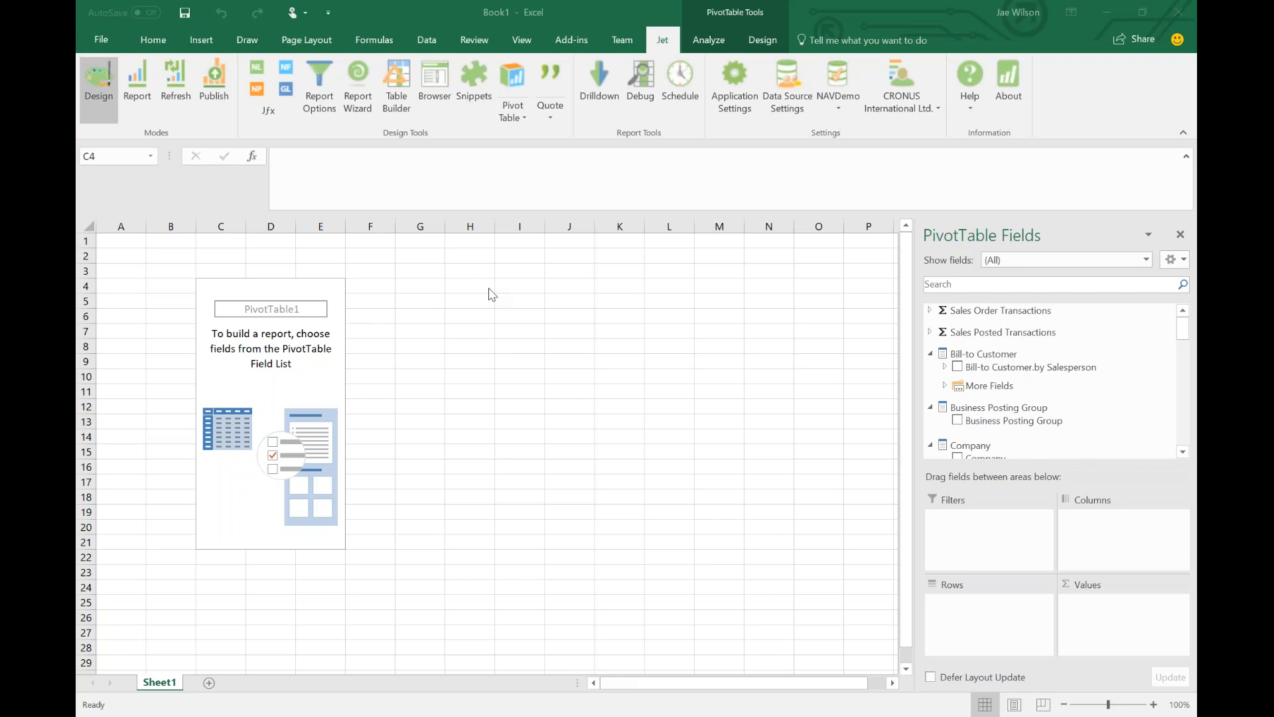
Enter the presenter's name in H4, e-mail in H5, and 'Optimize User Defined Hierarchies in Jet Enterprise' in H7.
click(490, 289)
text(Jae Wilson)
key(Return)
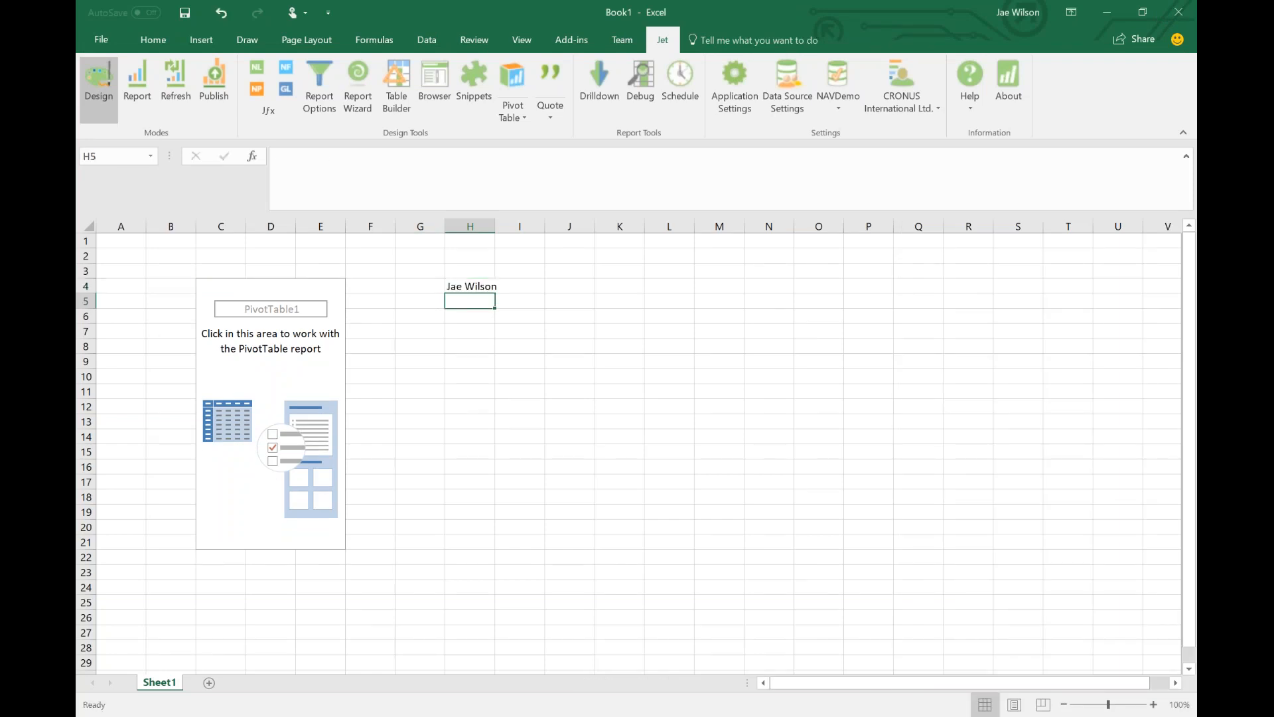
key(Return)
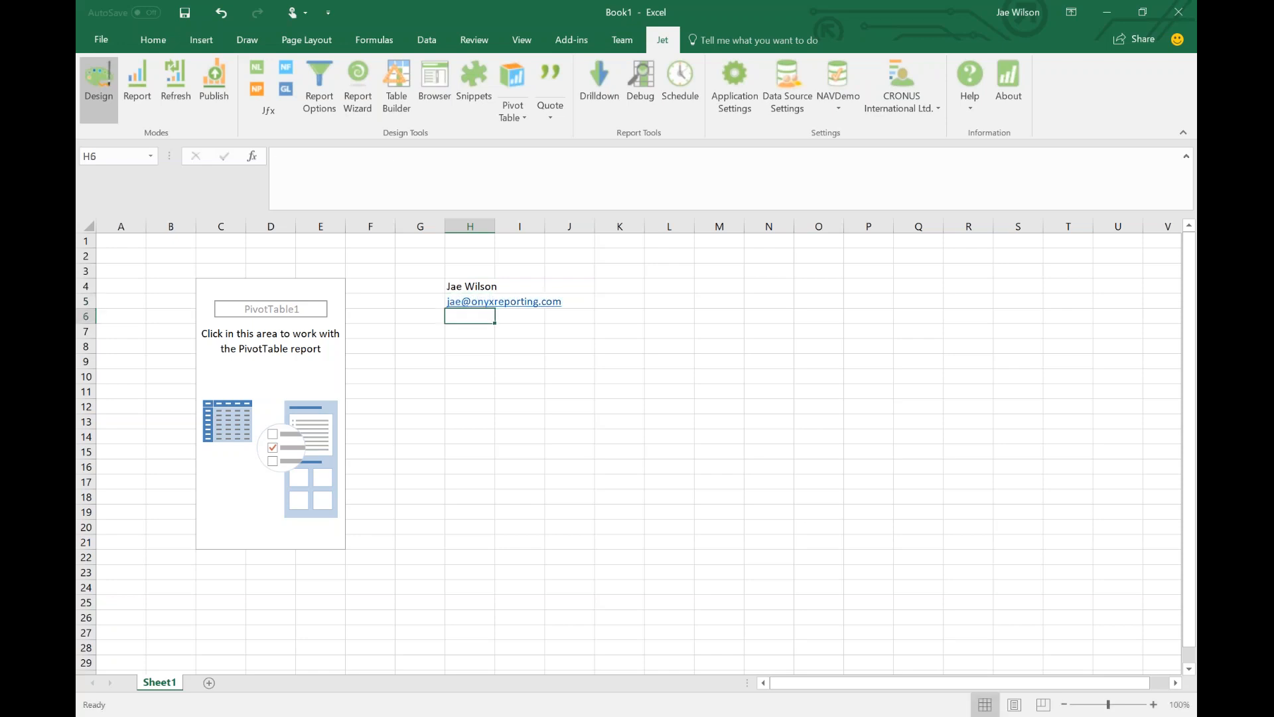
click(480, 345)
click(484, 331)
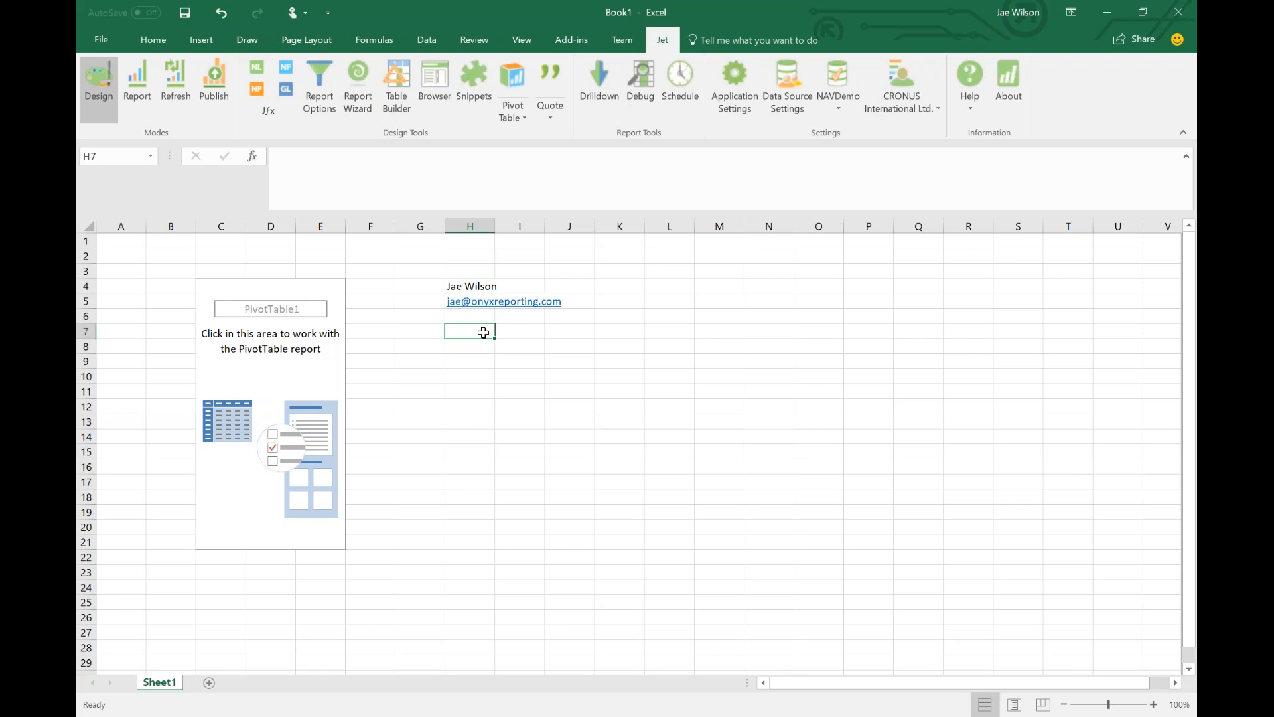
text(O)
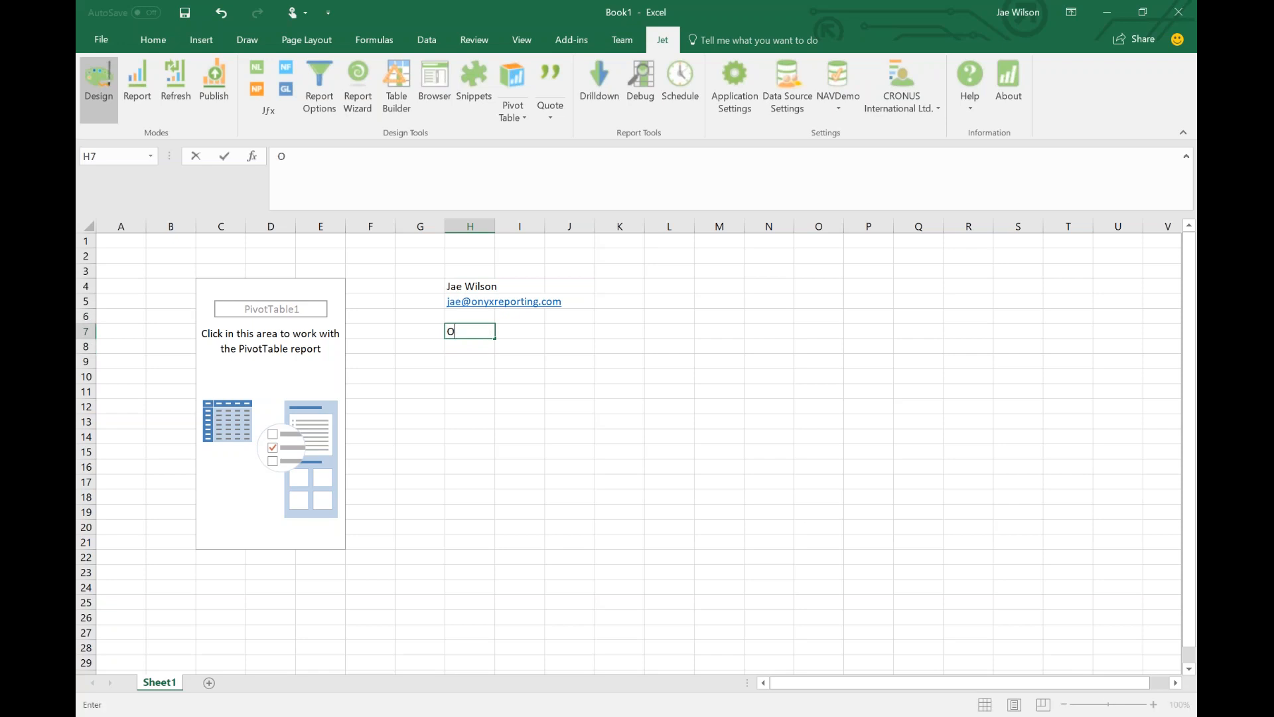
text(ptimize User Def)
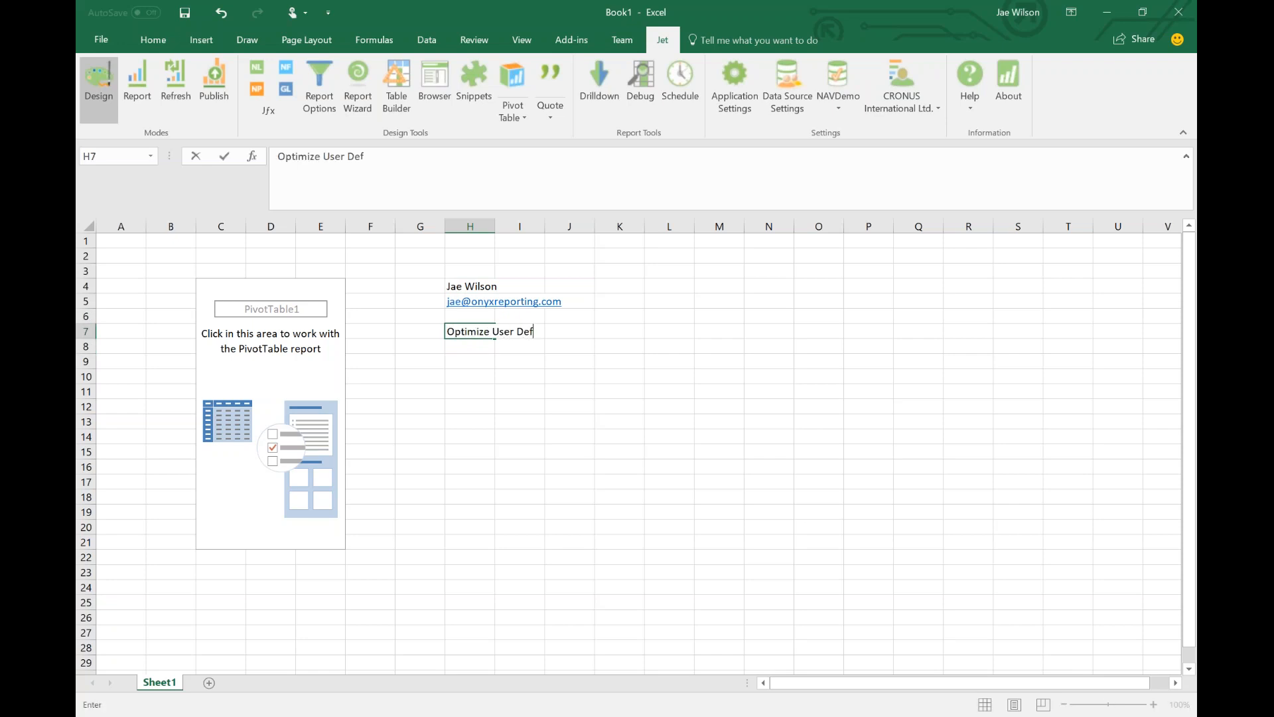
text(ined Hierarchies)
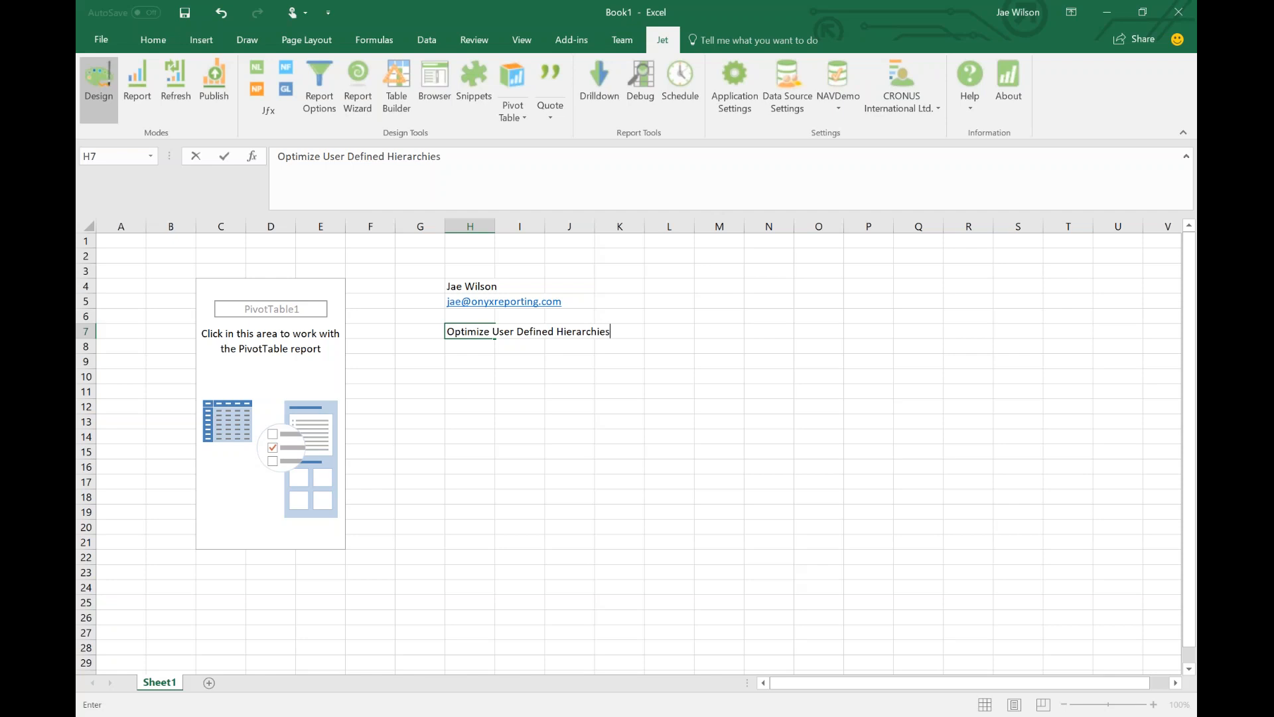
text( in Jet Enterprise)
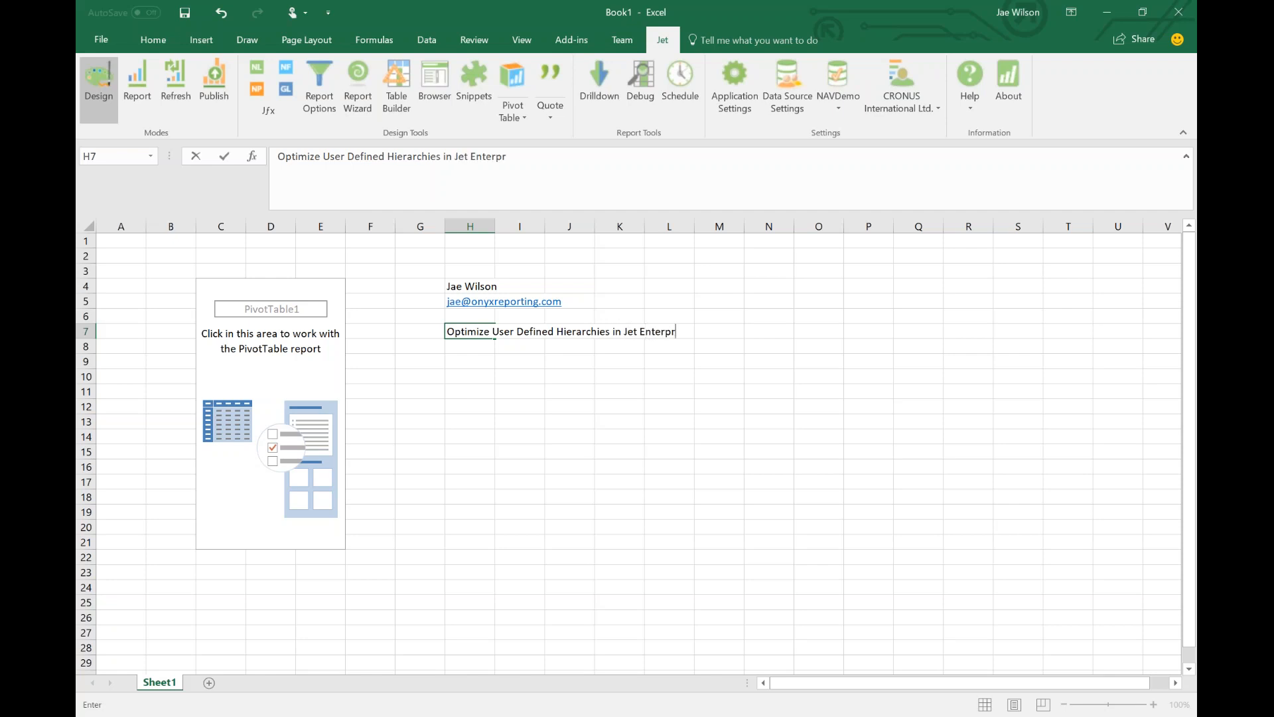
key(Return)
Insert three blank columns at G:I, then reselect the PivotTable.
click(487, 388)
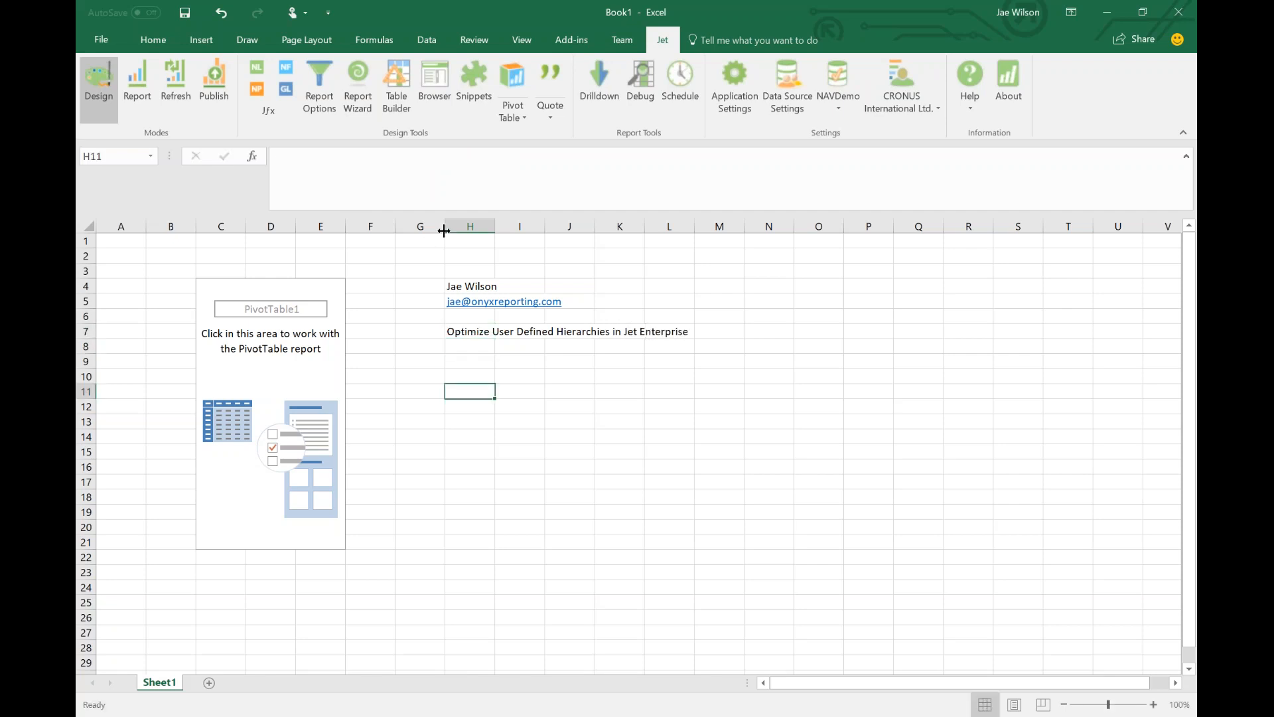
drag(421, 226, 521, 226)
right_click(518, 227)
click(551, 332)
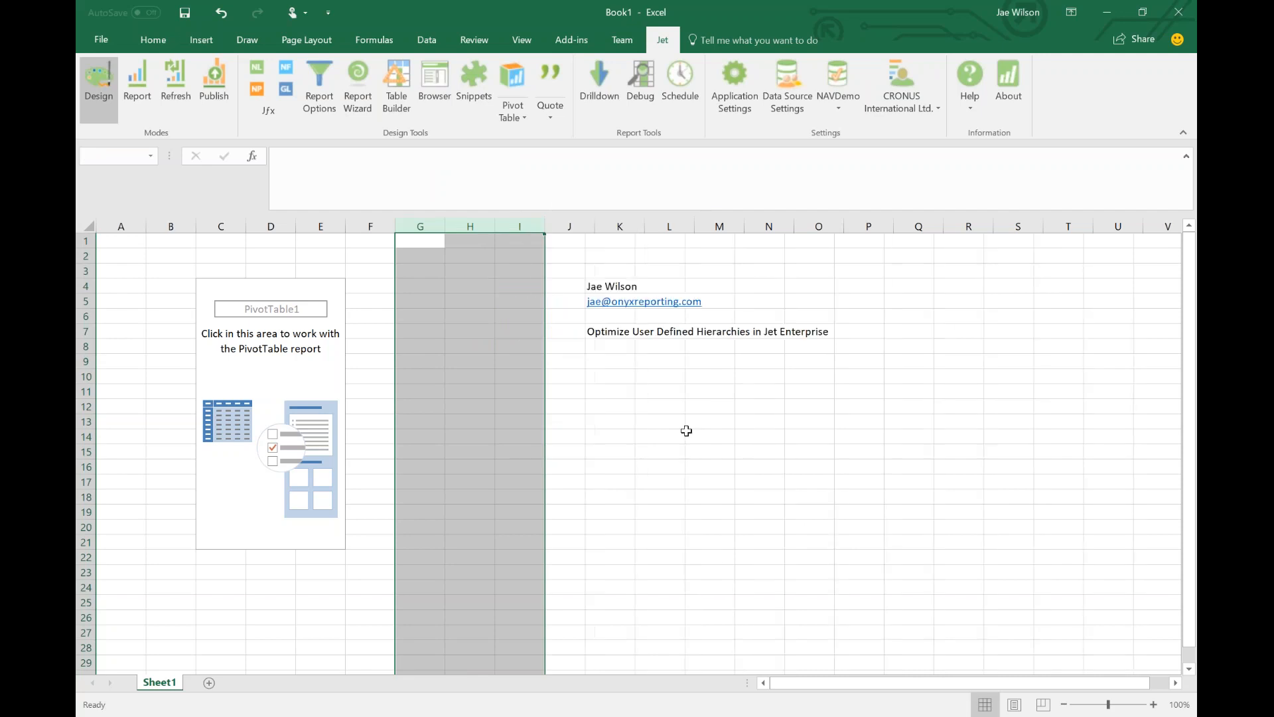
click(684, 431)
click(284, 367)
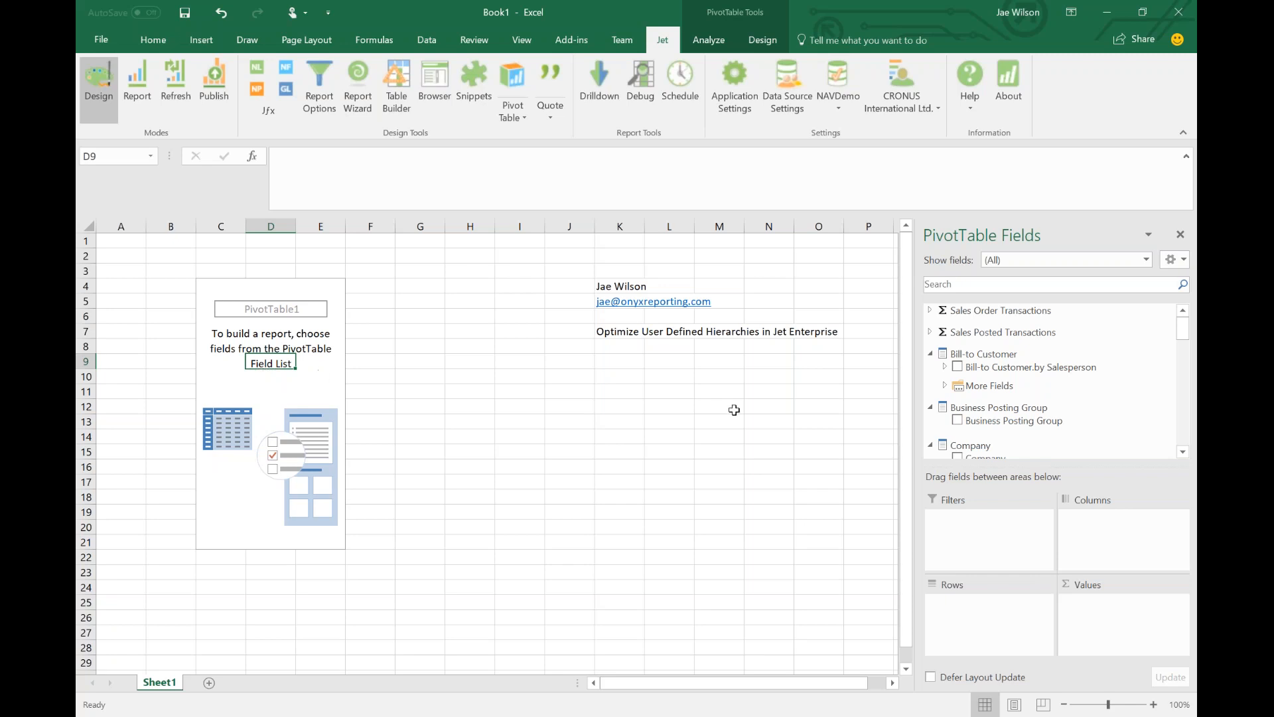
Add Cost to the PivotTable values, giving a total of 51,742.
scroll(1018, 424, down, 5)
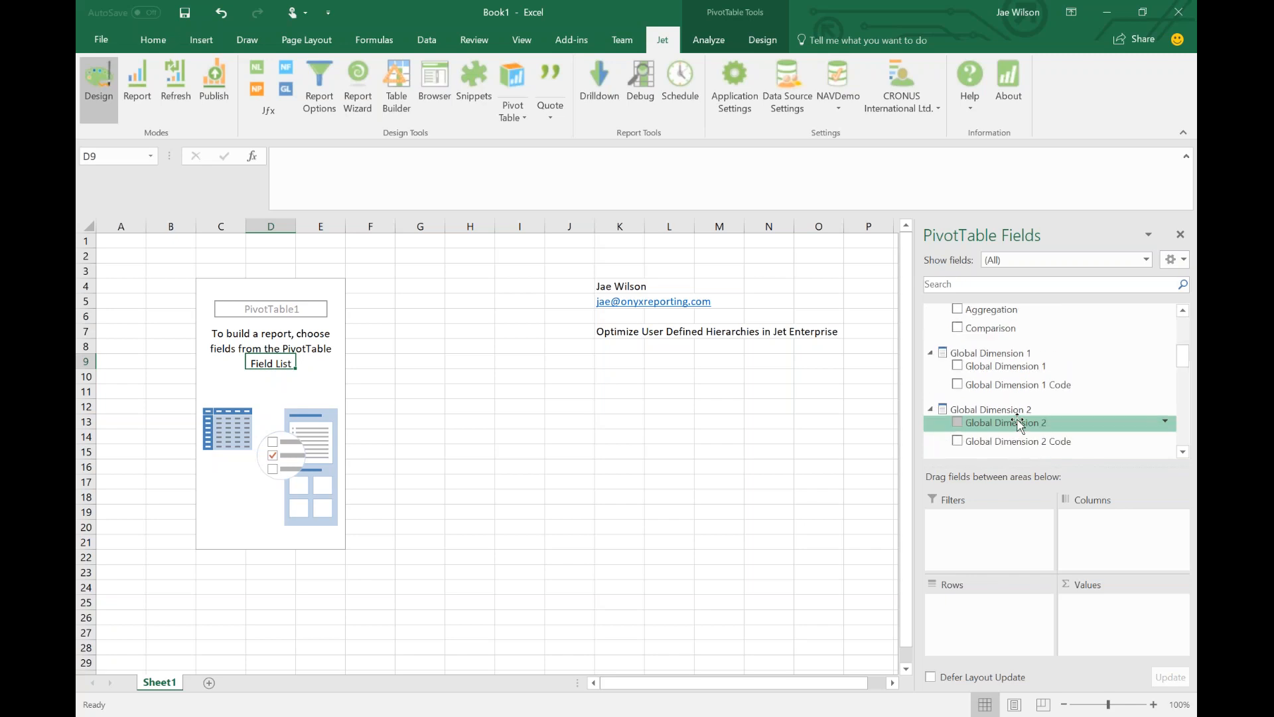
scroll(989, 371, down, 10)
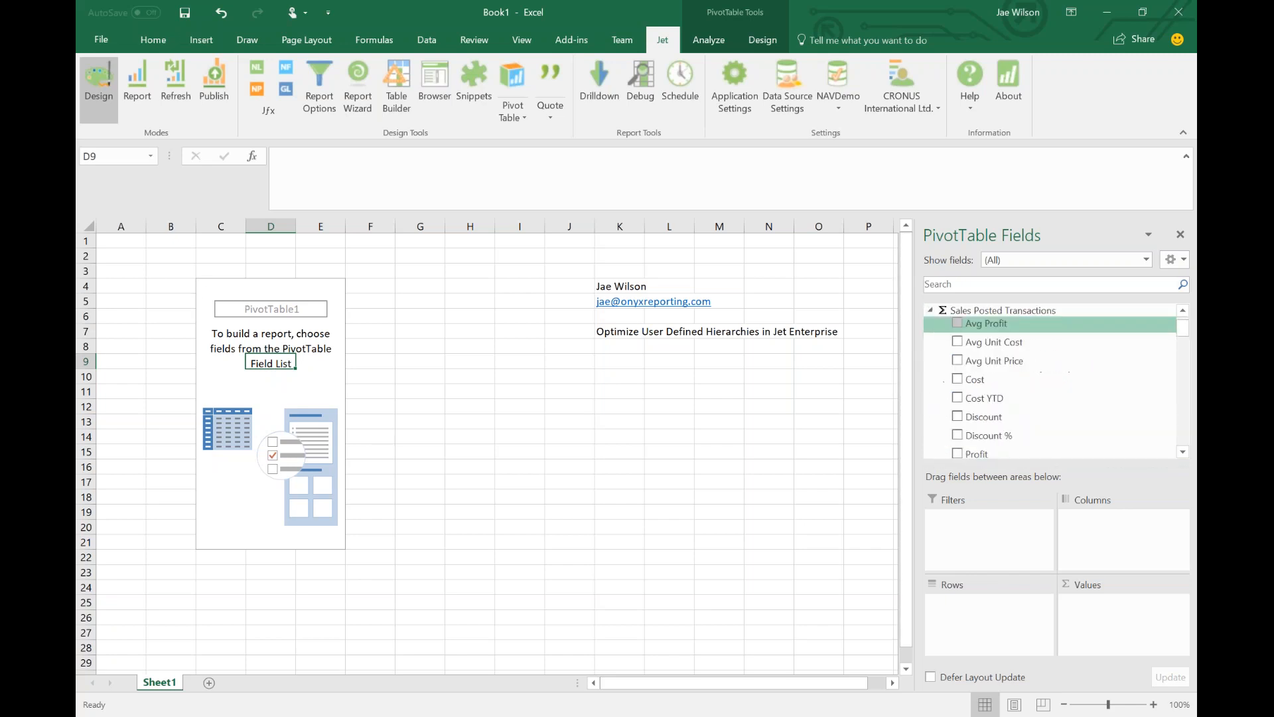
click(957, 379)
Expand the More Fields group under Sell-to Customer.
scroll(982, 398, down, 6)
scroll(1011, 404, down, 6)
scroll(1011, 405, down, 5)
scroll(1011, 403, down, 2)
click(945, 443)
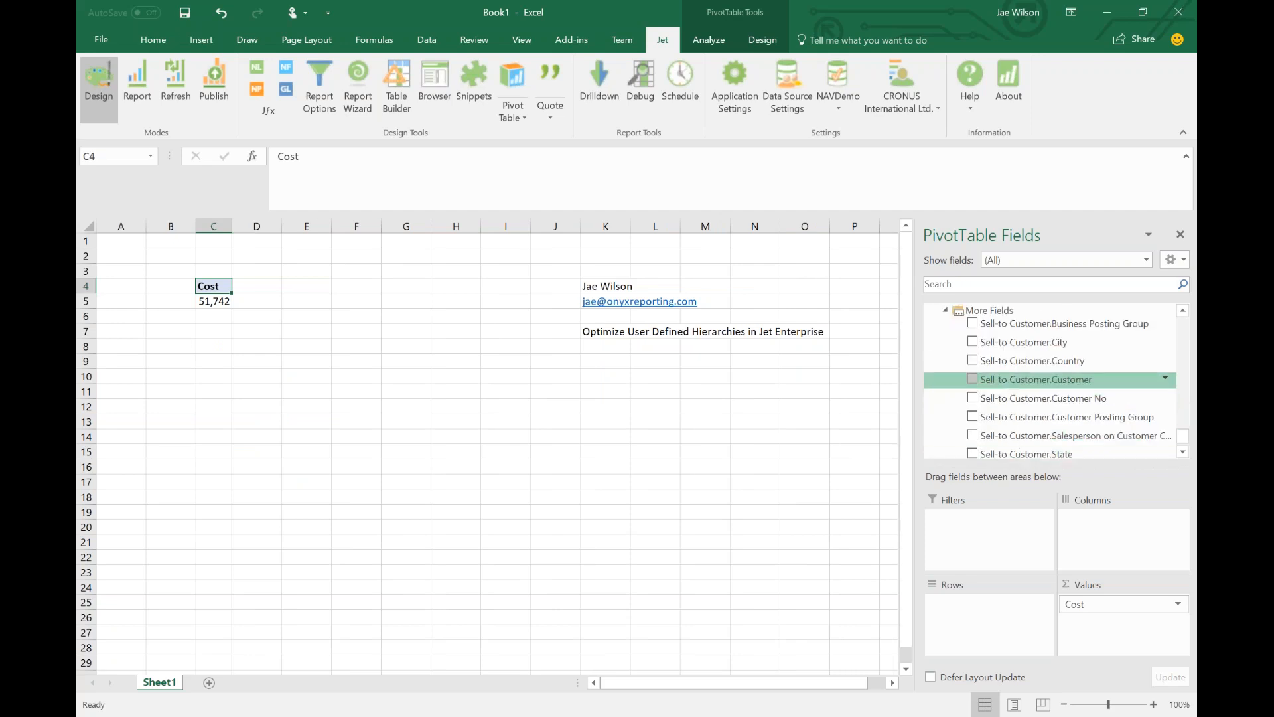
Put Country, City and Customer No into the PivotTable rows, in that order.
drag(1009, 398, 1002, 601)
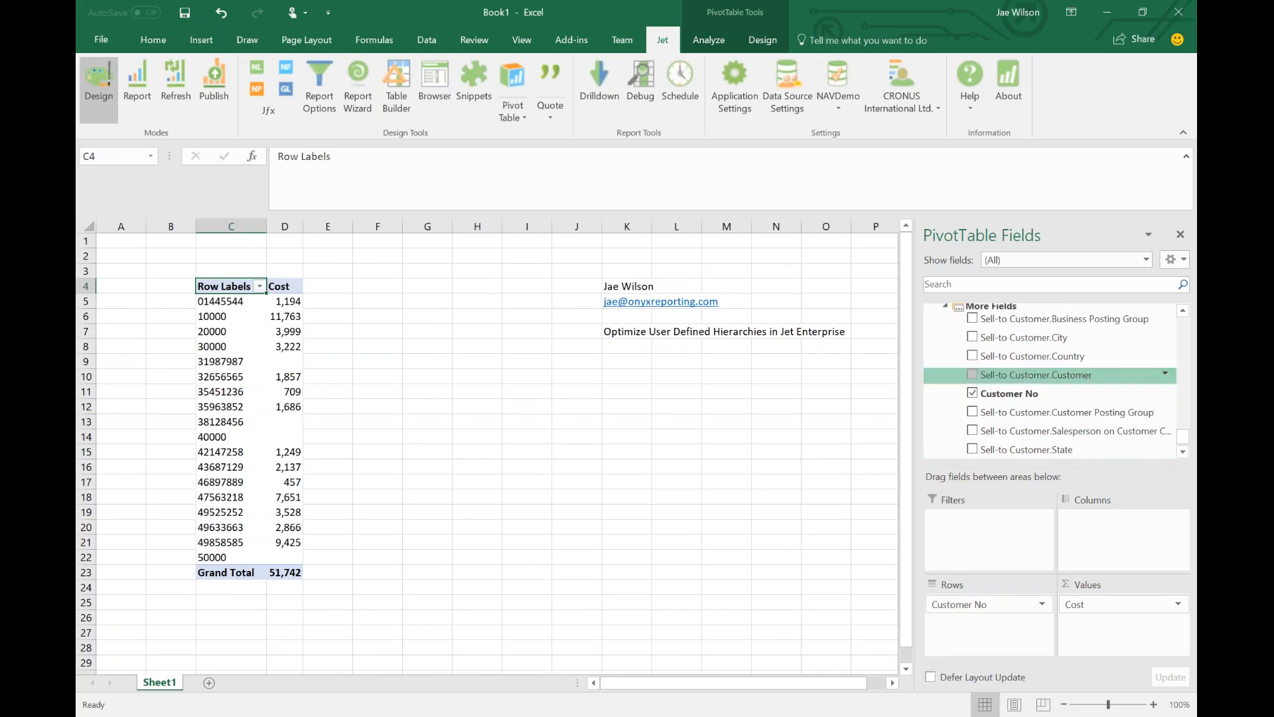
drag(1009, 358, 998, 603)
drag(1008, 341, 998, 620)
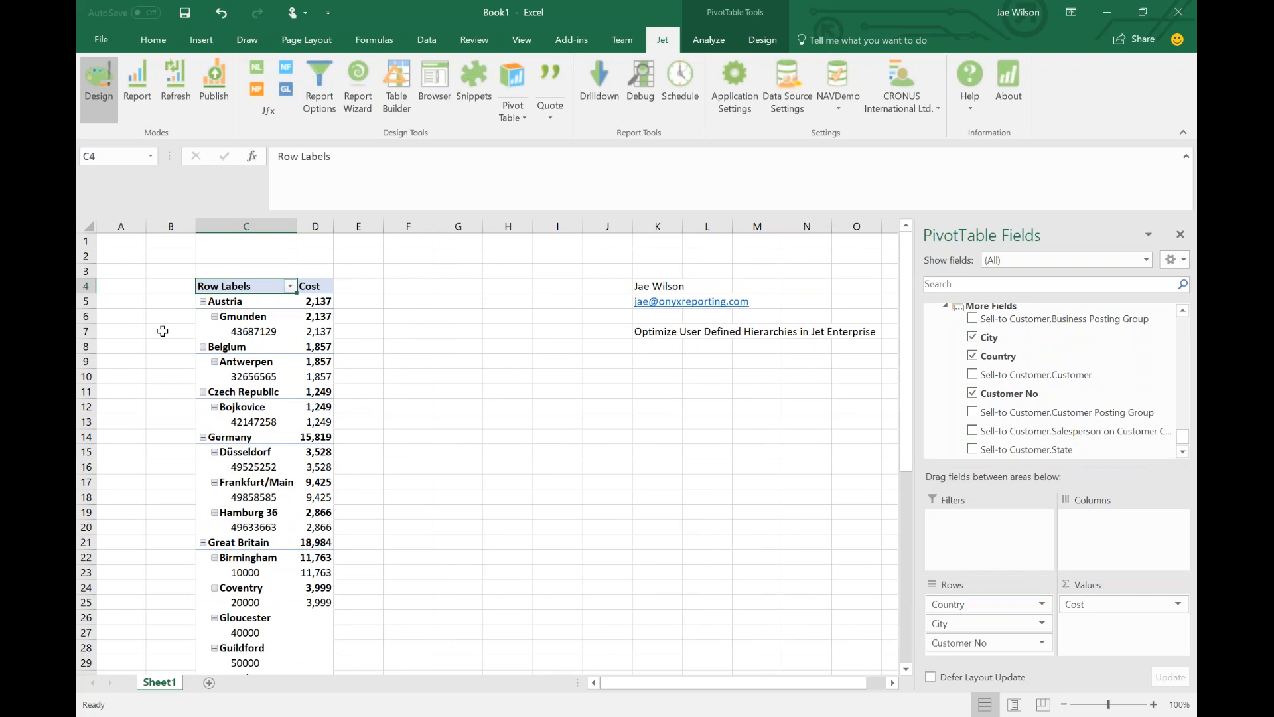
Collapse Gmunden, Austria, Belgium and Czech Republic, then re-expand Czech Republic and Belgium.
click(220, 322)
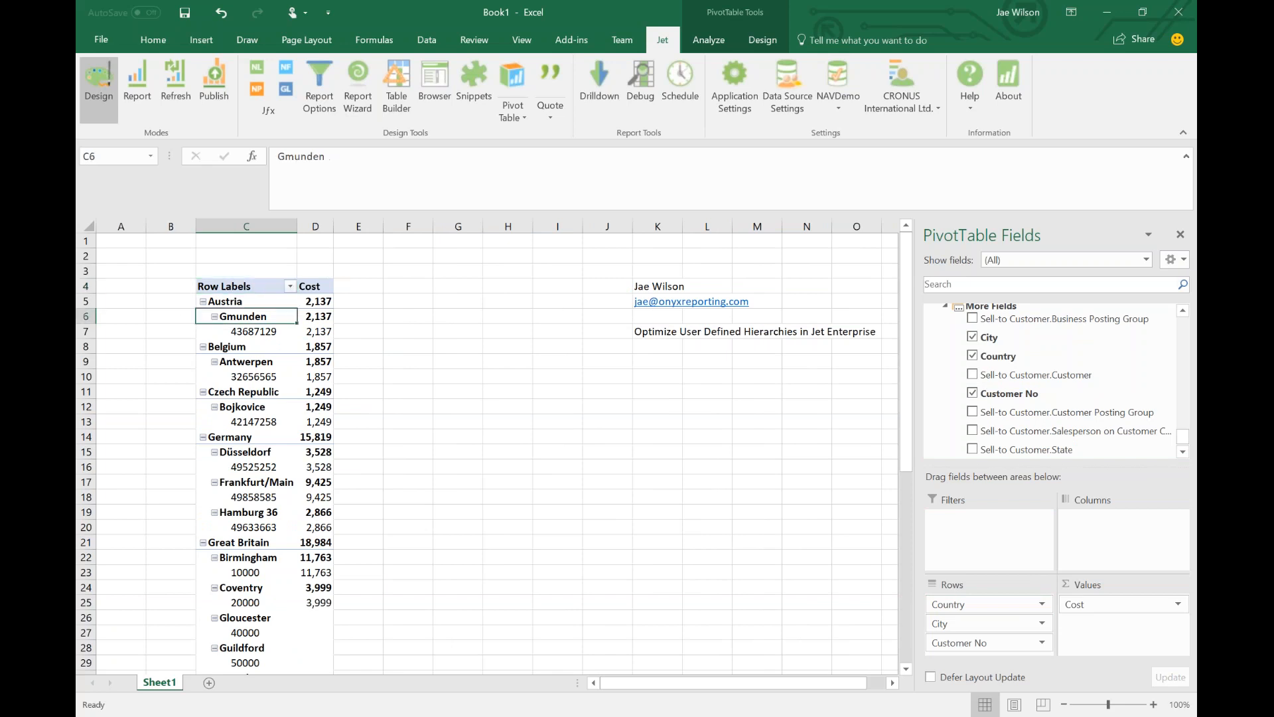
click(203, 302)
click(202, 316)
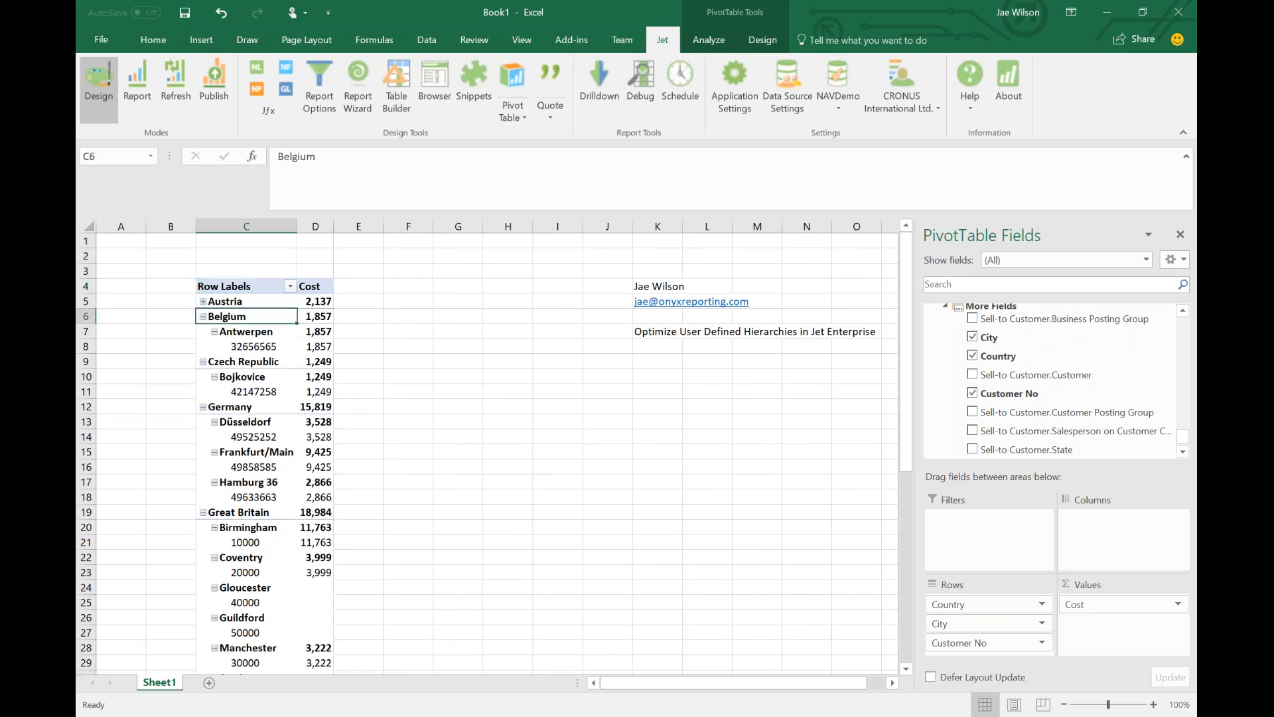
click(203, 332)
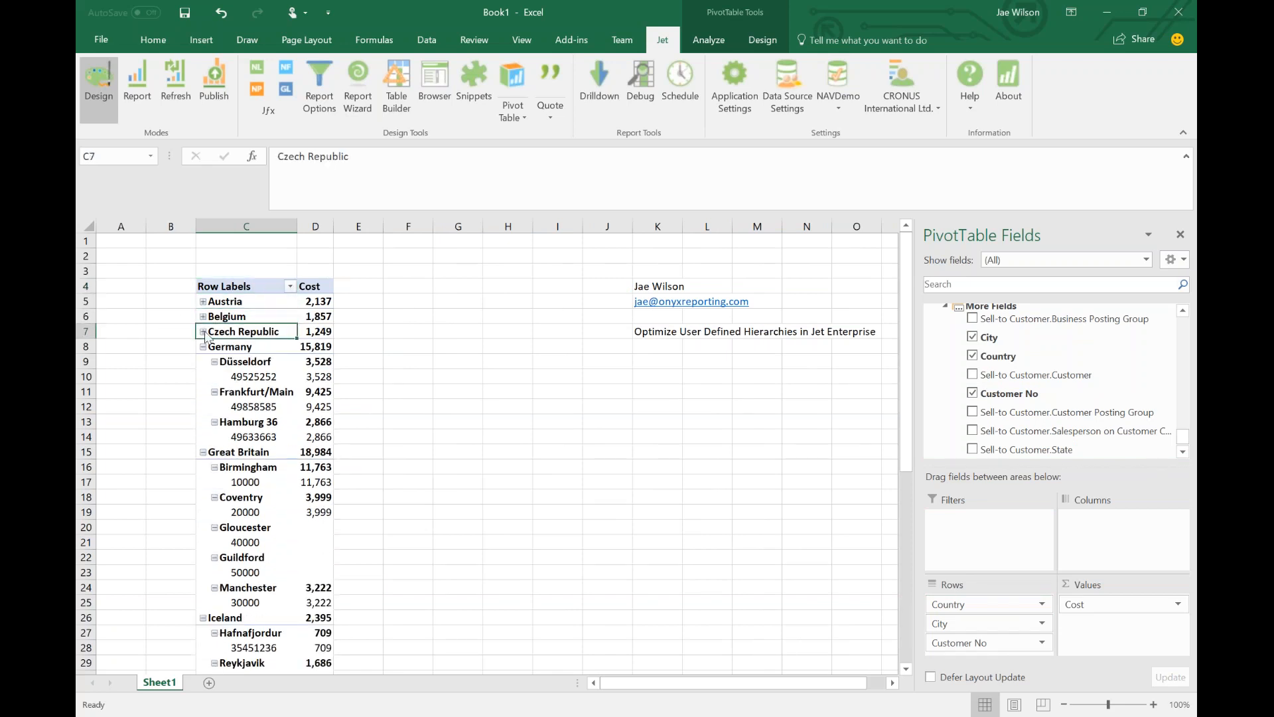
click(203, 332)
click(202, 317)
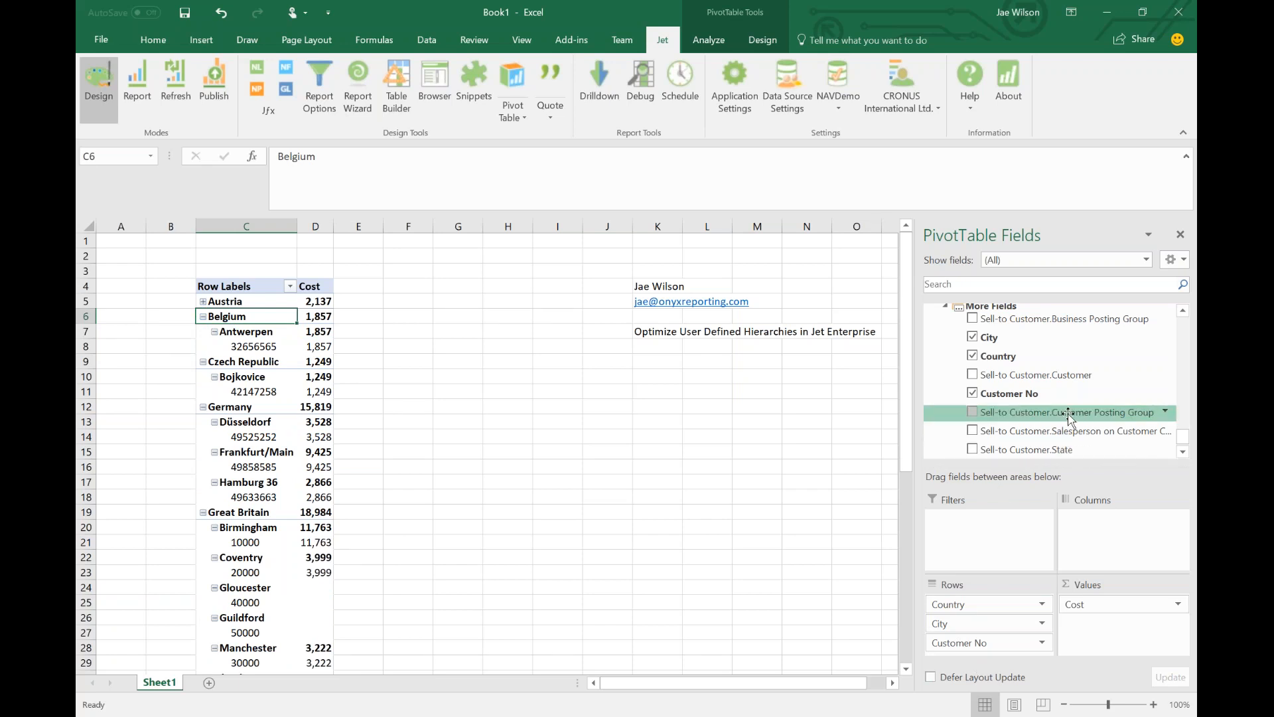
Remove Customer No, City and Country from the rows and collapse More Fields.
scroll(1055, 416, up, 1)
drag(982, 643, 909, 702)
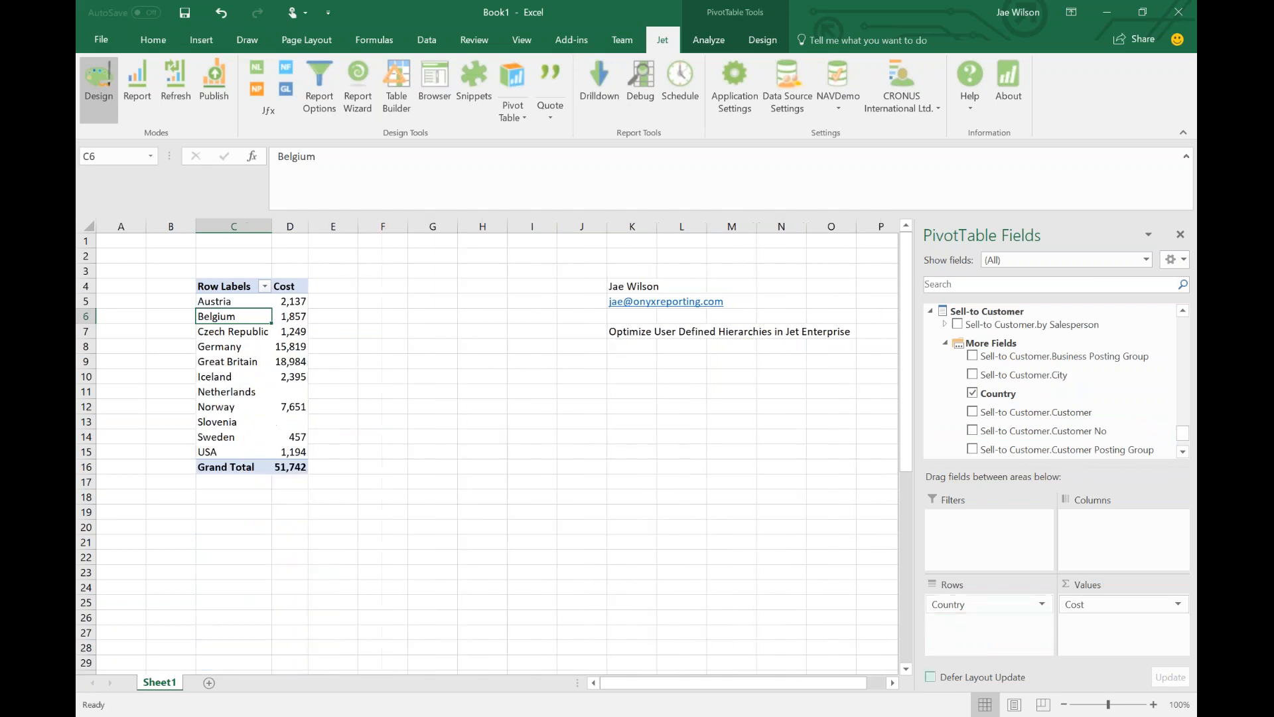
drag(976, 604, 951, 345)
click(946, 343)
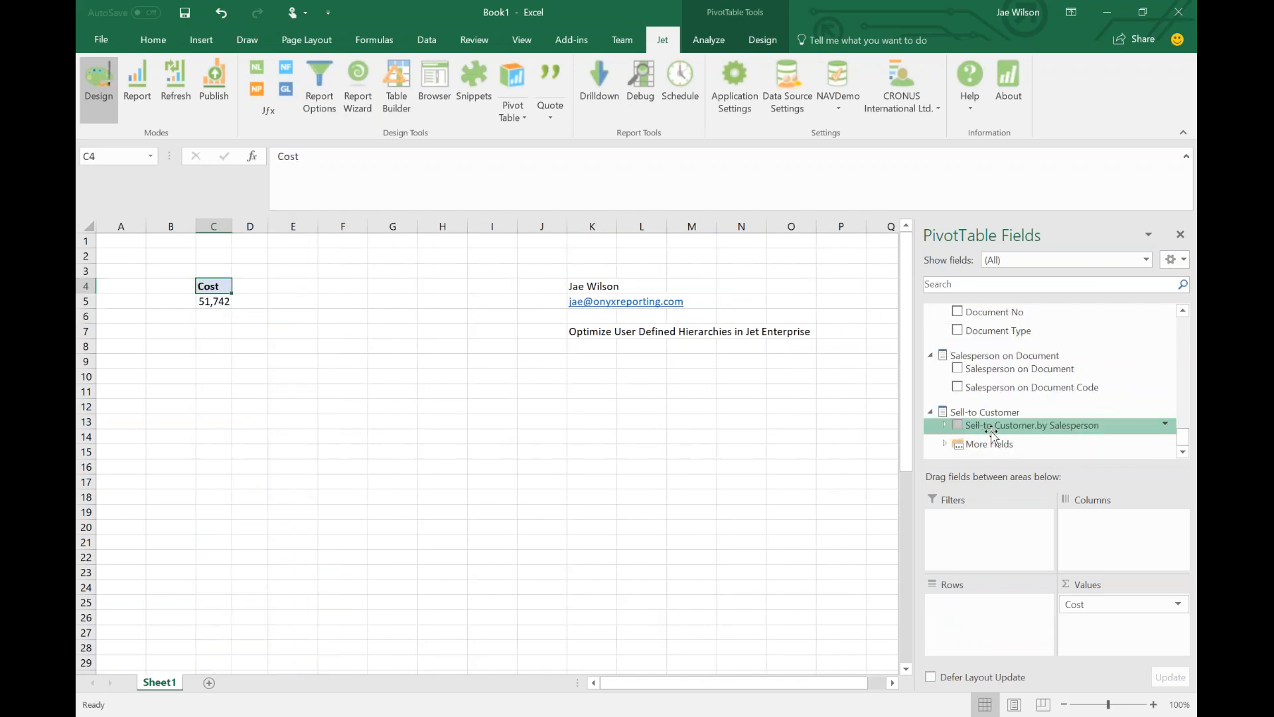
Add Sell-to Customer.by Salesperson to the rows, then expand and collapse the first salesperson's 13 customers.
drag(993, 434, 988, 604)
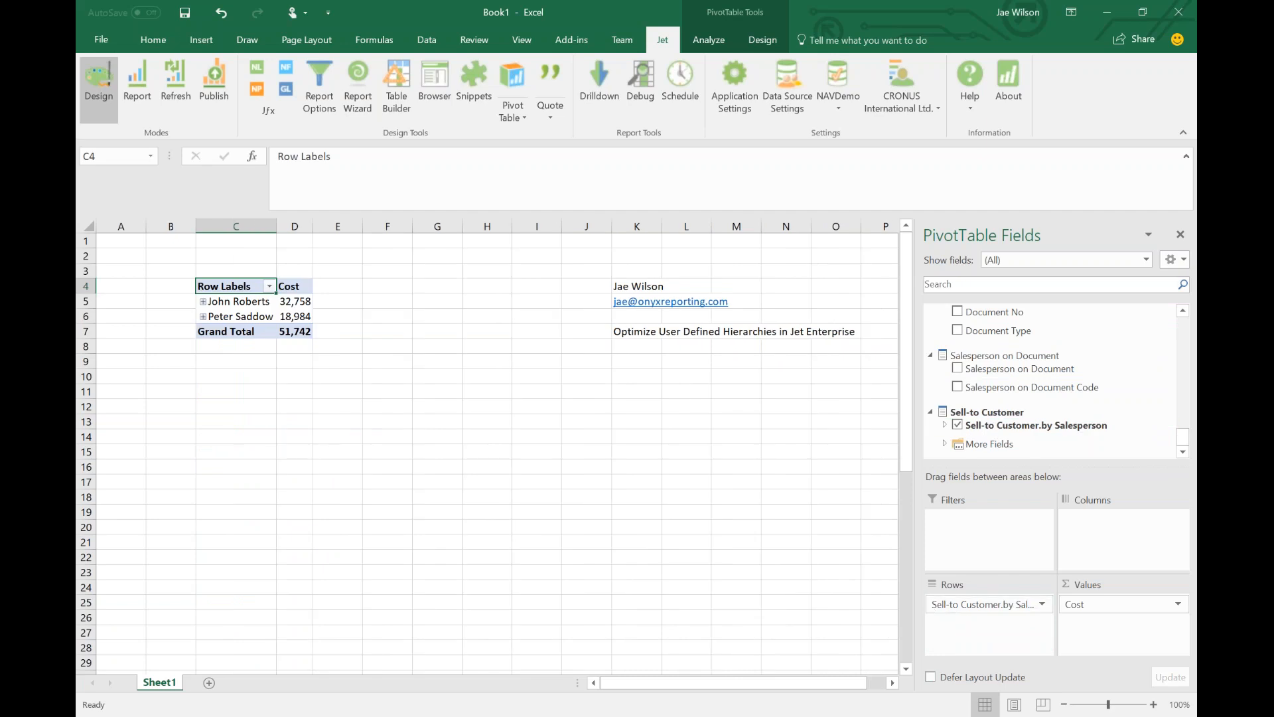
click(226, 304)
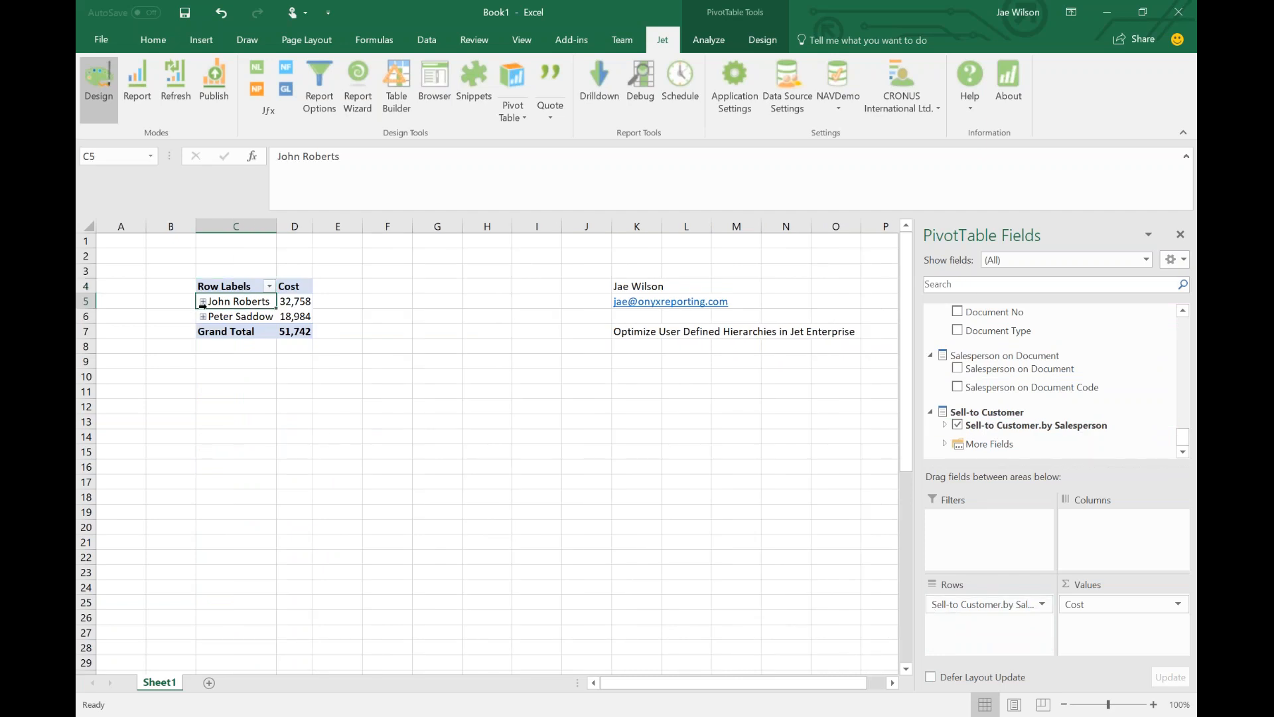
click(203, 302)
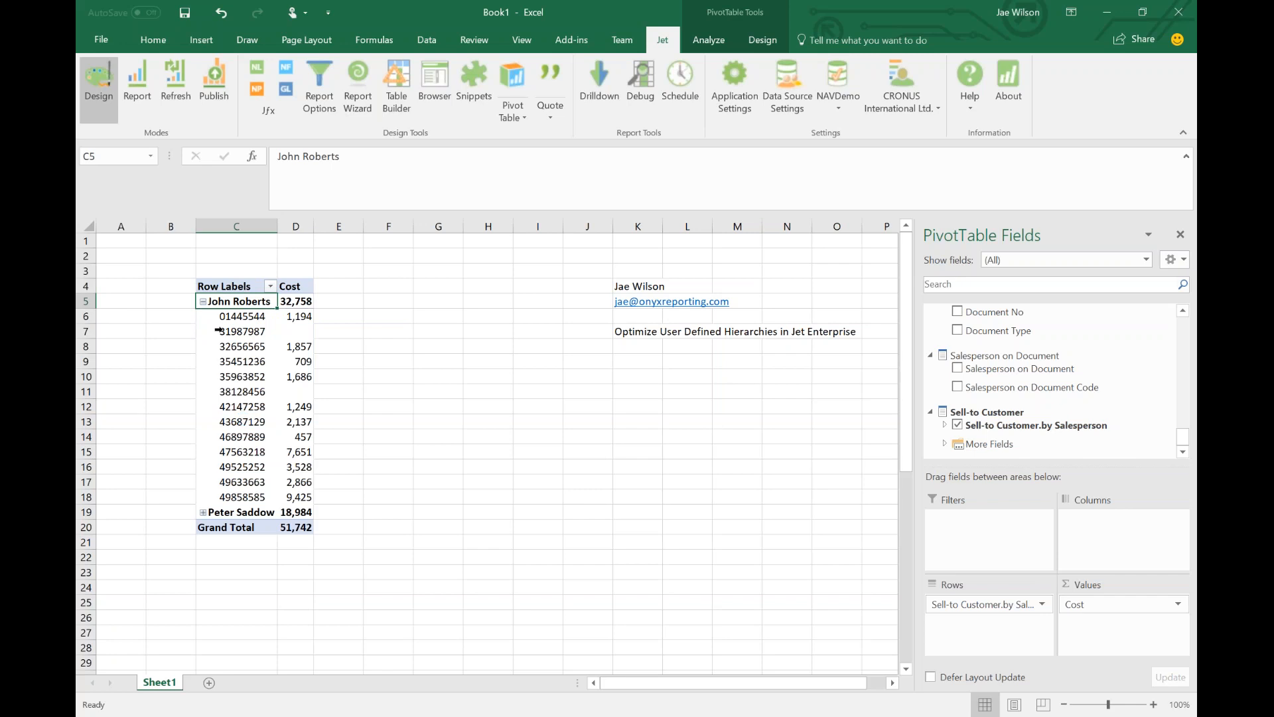
drag(226, 317, 233, 496)
click(203, 302)
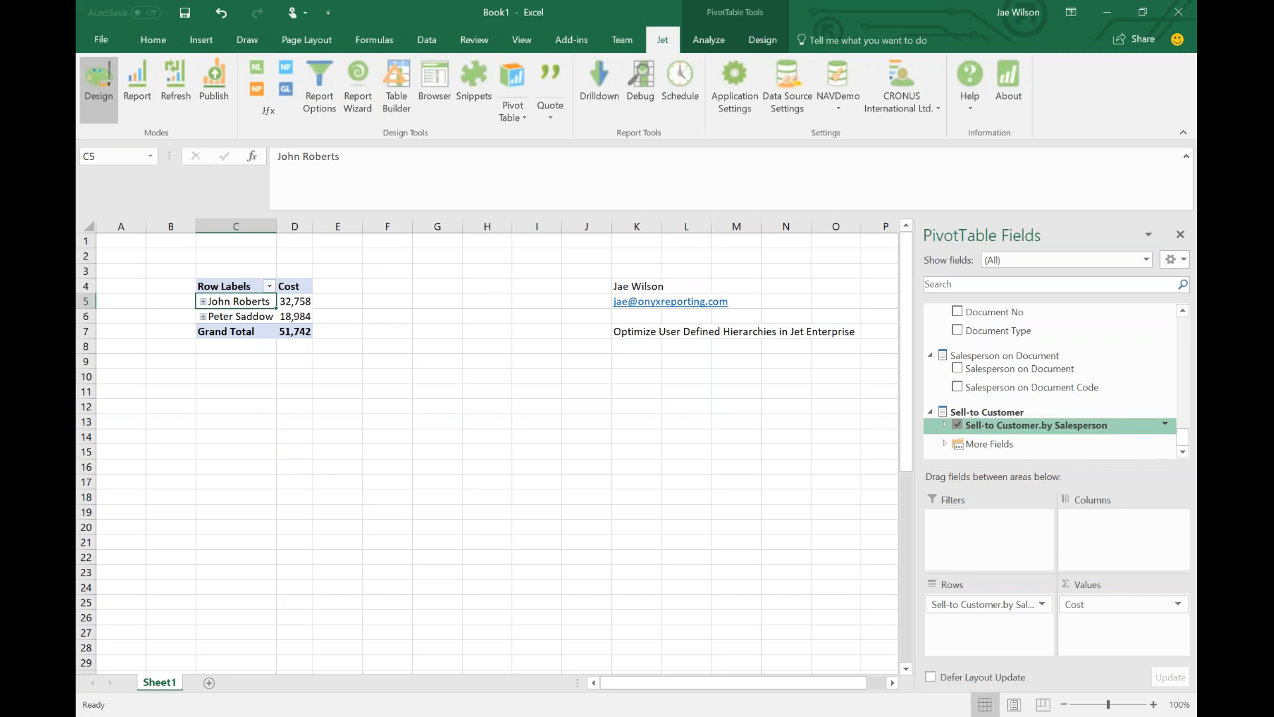
click(957, 425)
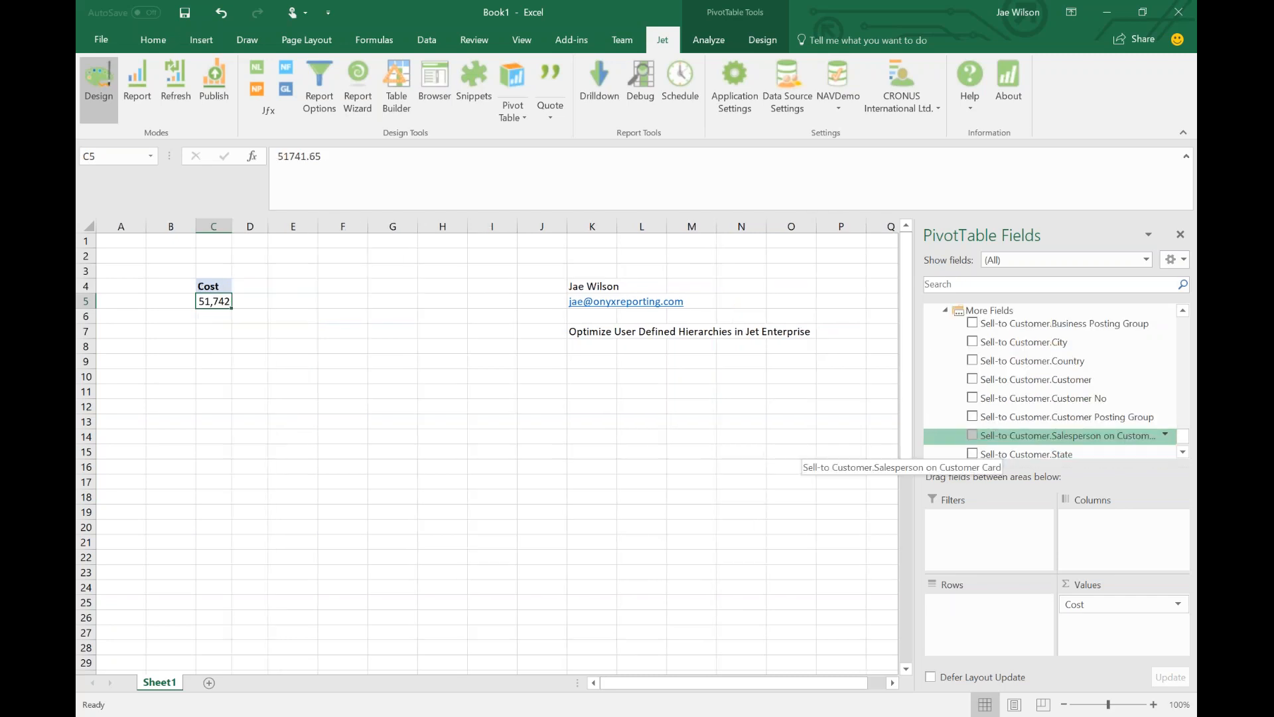
drag(1005, 436, 983, 603)
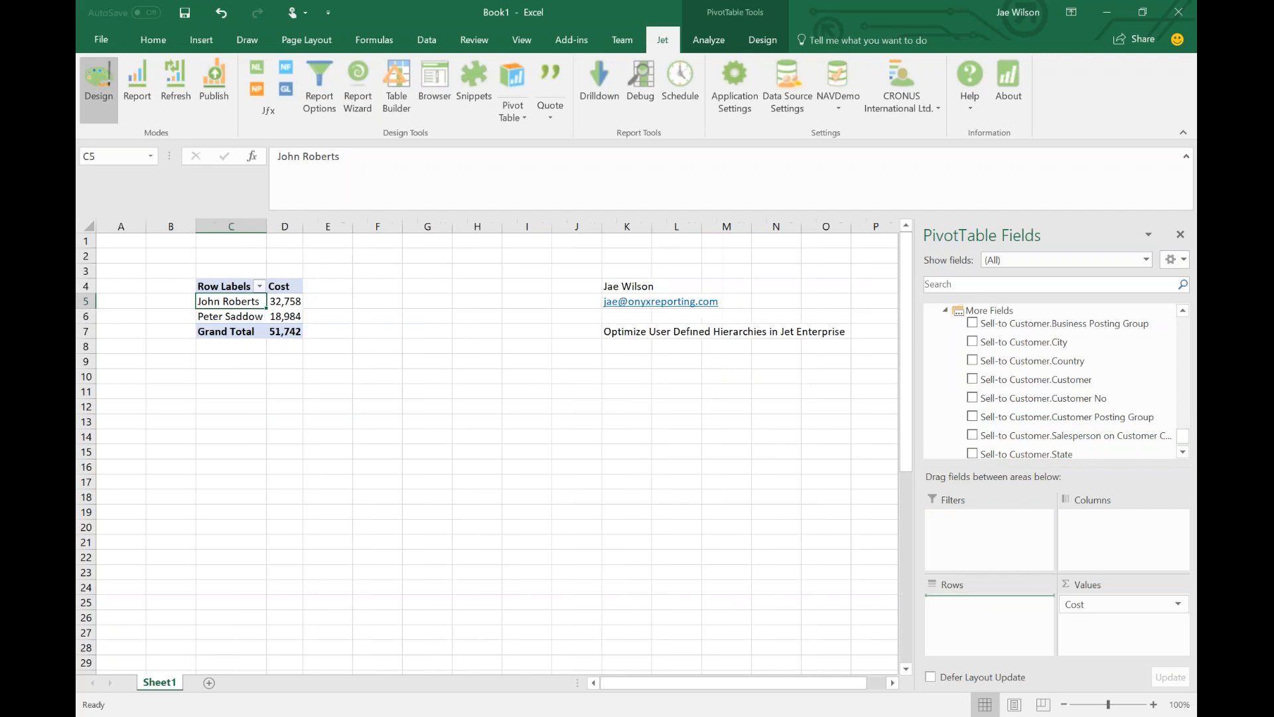
drag(1005, 391, 989, 617)
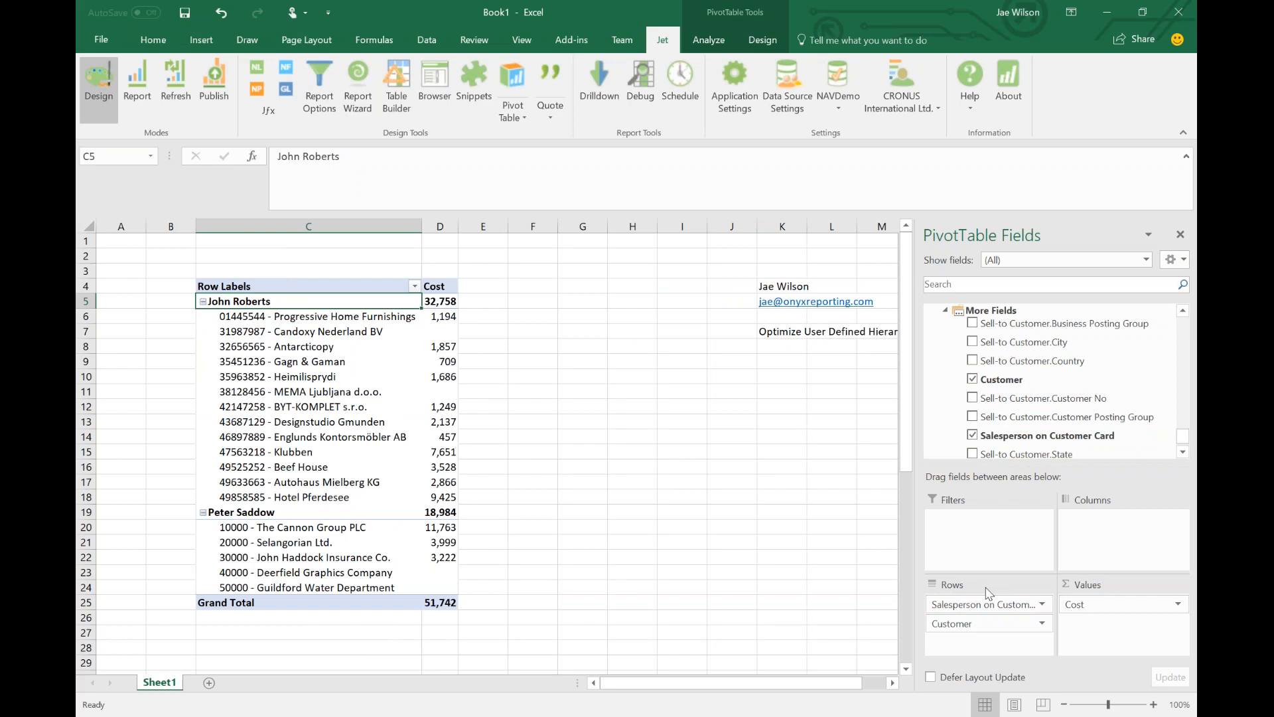
drag(971, 623, 862, 647)
drag(943, 606, 216, 312)
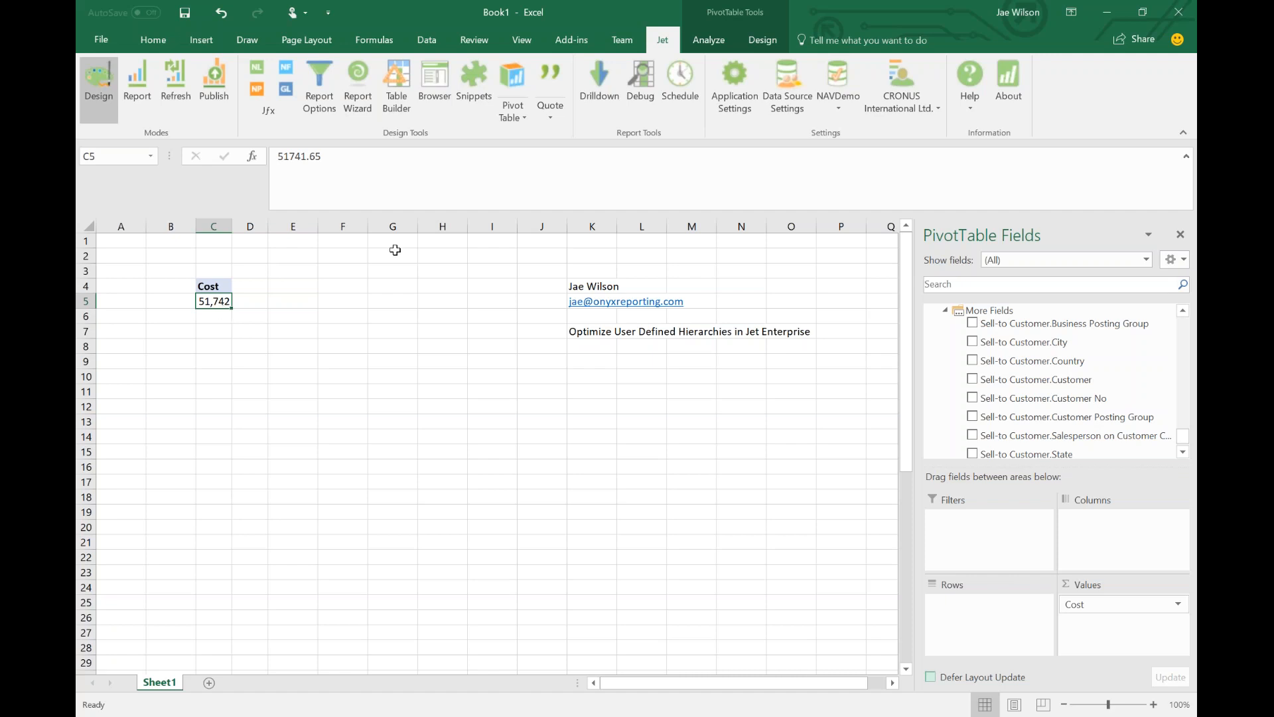
Add the Date YQMD hierarchy to the PivotTable rows.
scroll(1039, 384, up, 5)
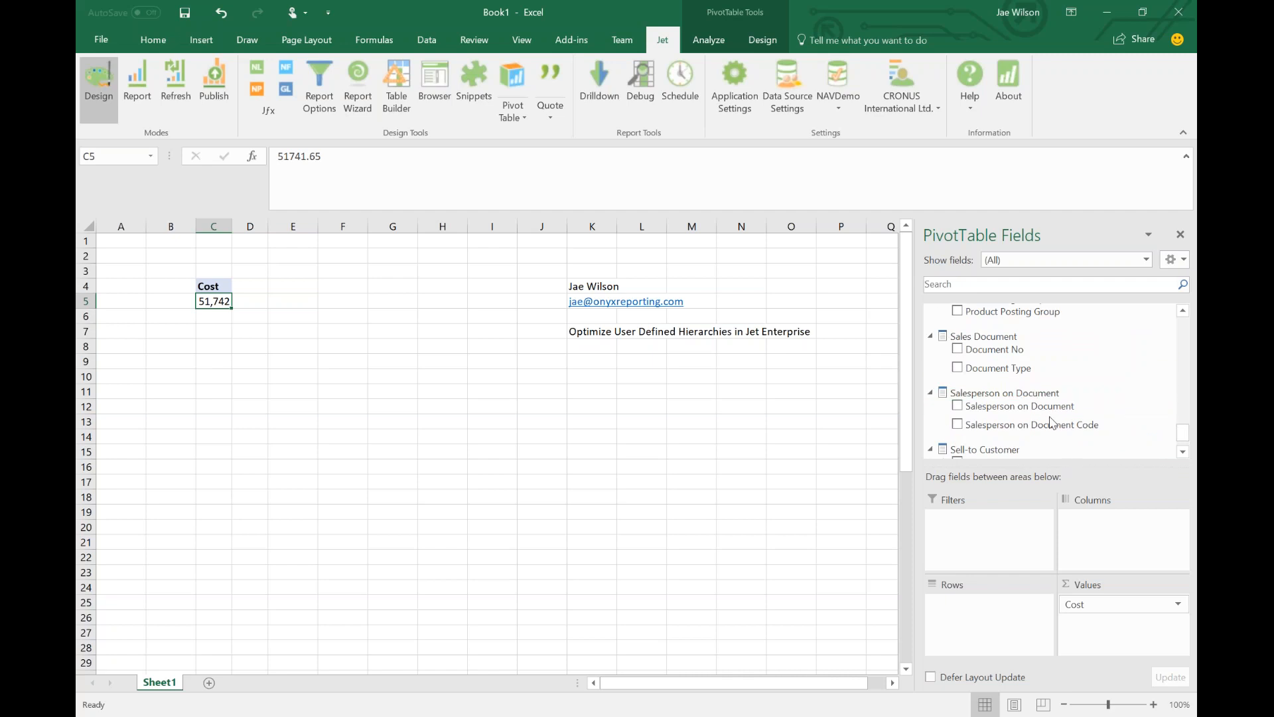
scroll(1050, 423, down, 1)
scroll(1013, 428, up, 1)
scroll(1013, 428, up, 1)
scroll(1014, 427, up, 1)
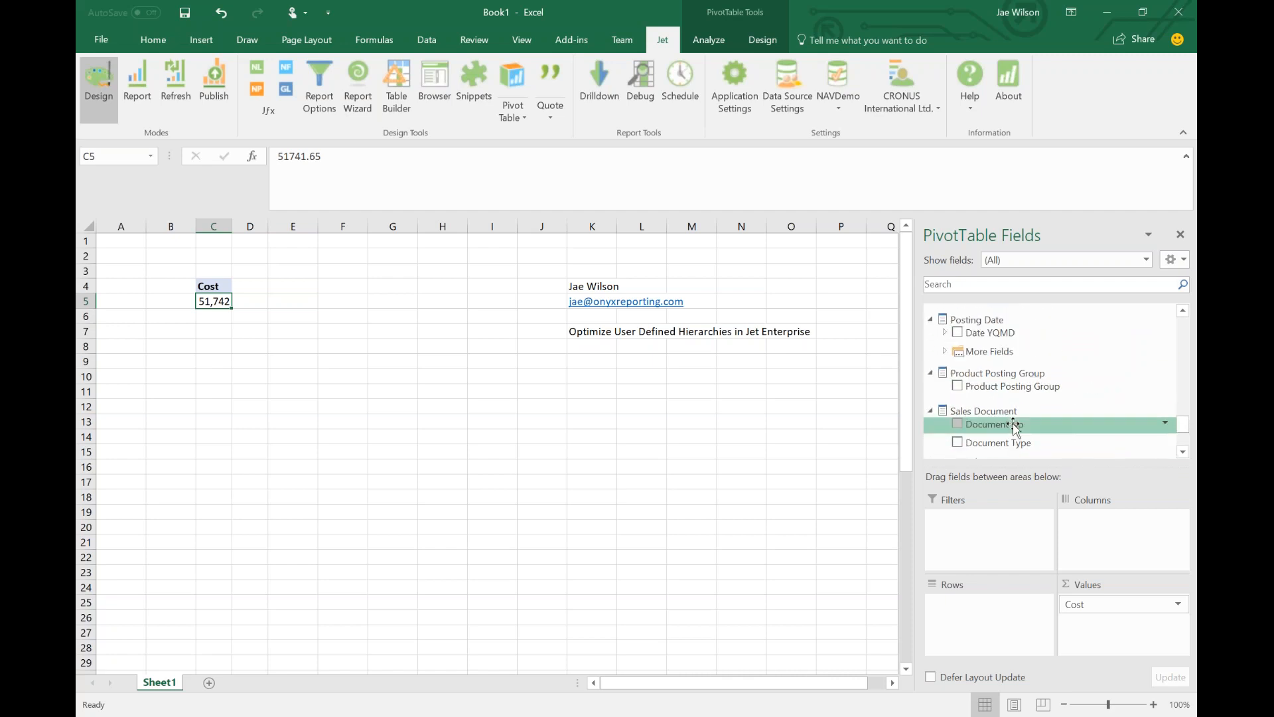
drag(990, 332, 956, 661)
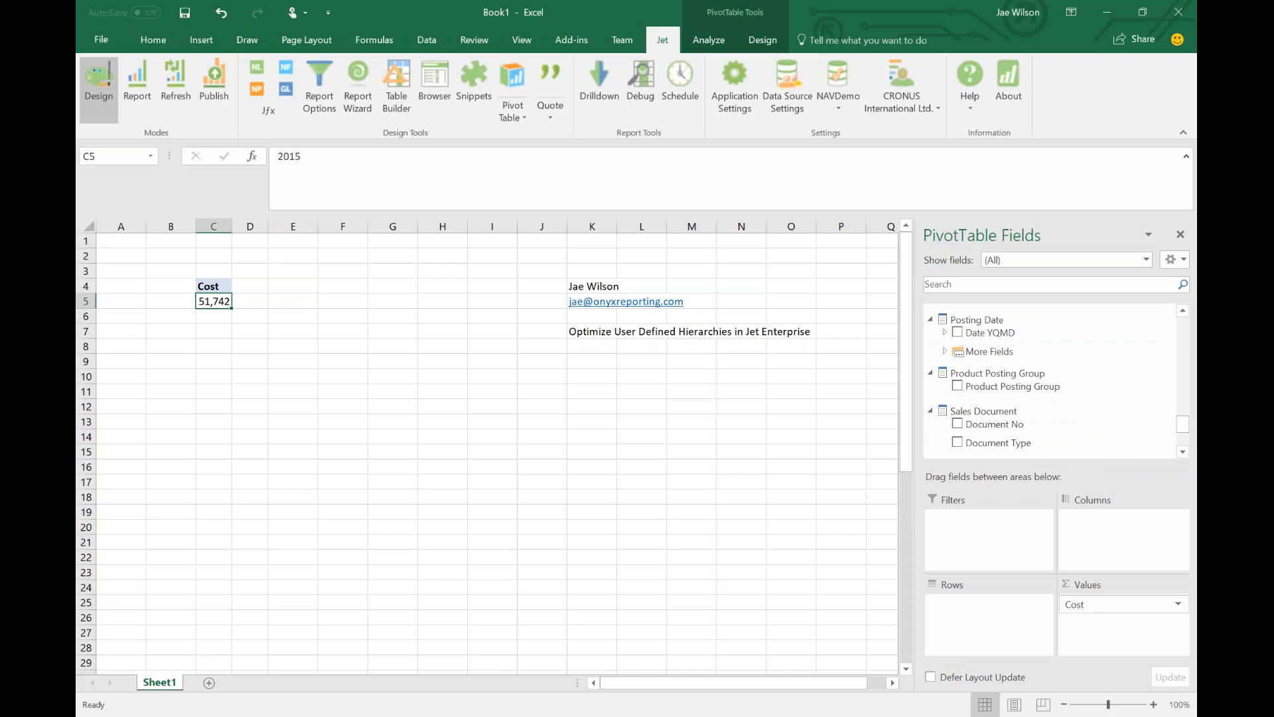
Drill 2016 down through Q1 to January's days, collapse back to years, then switch to Jet Data Manager.
click(203, 316)
click(214, 332)
click(226, 346)
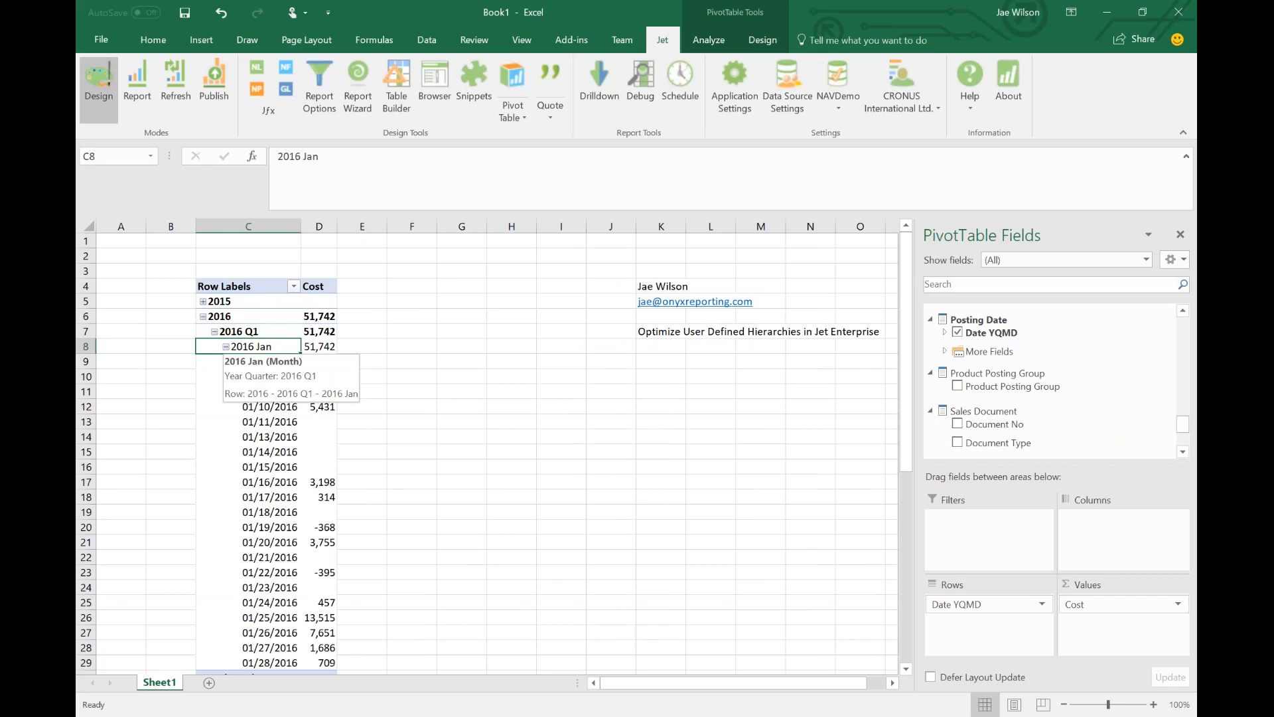
click(214, 332)
click(203, 316)
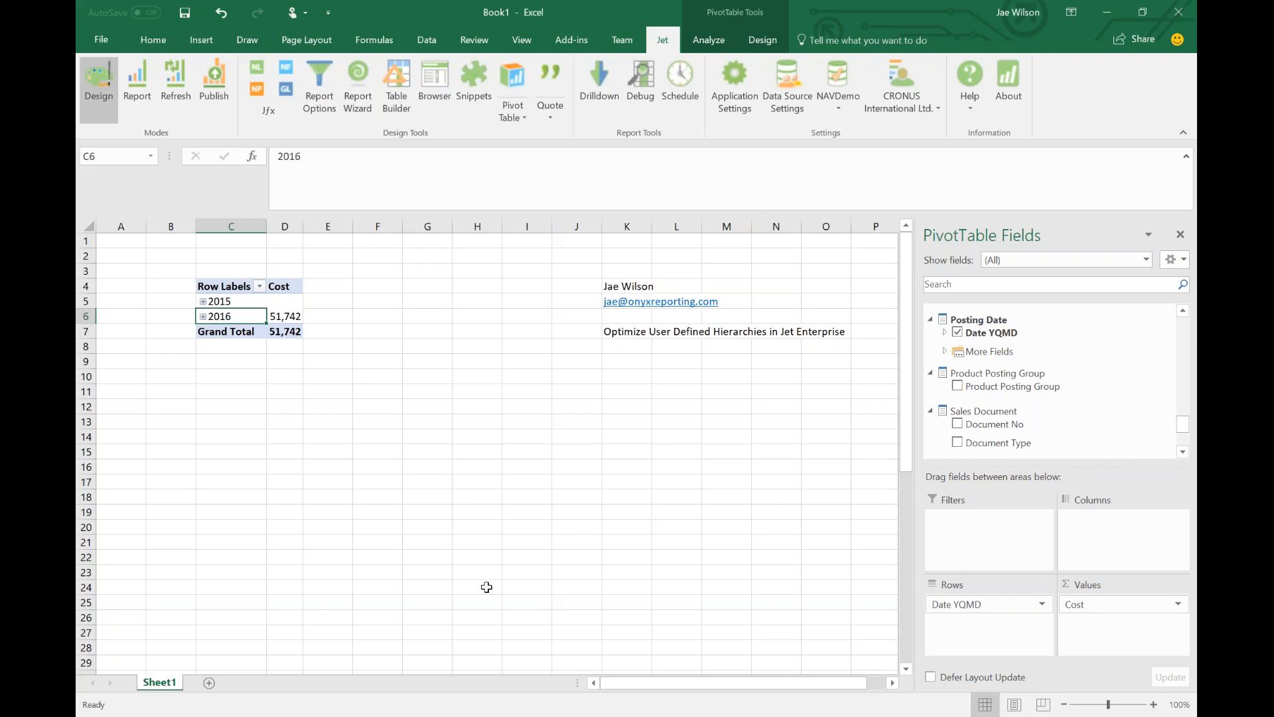
key(alt+Tab)
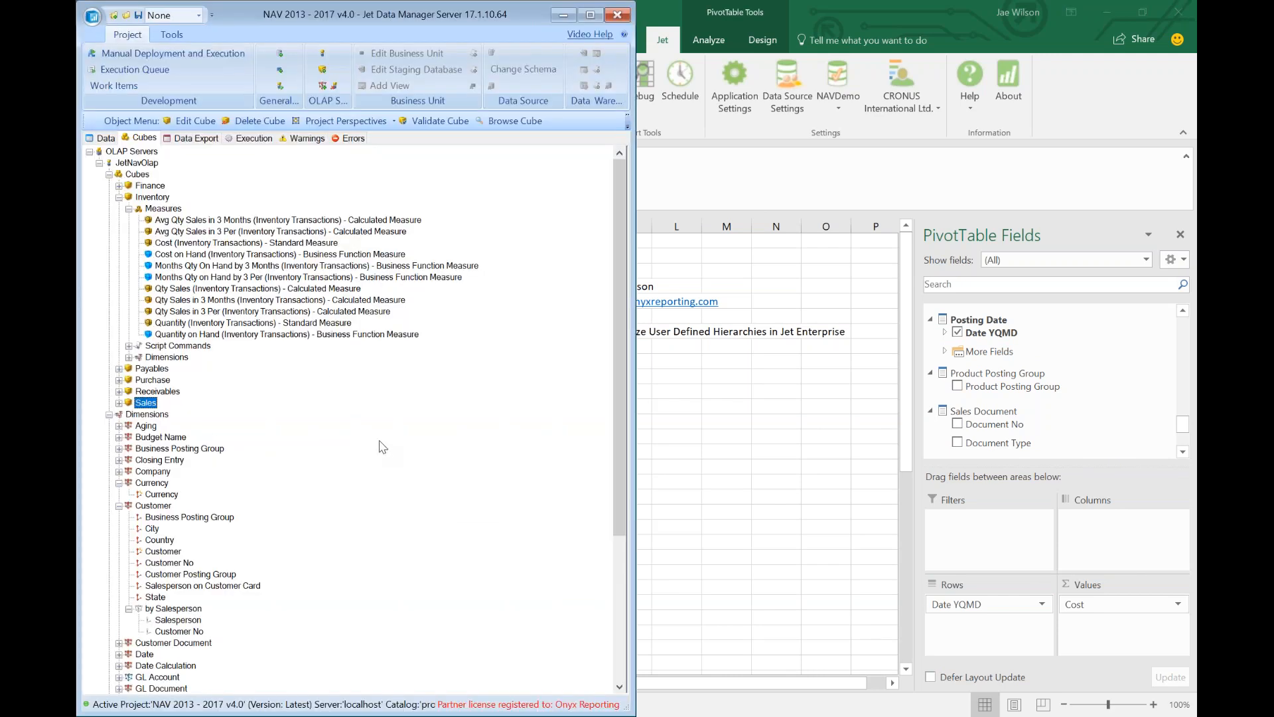
Start a new hierarchy on the Customer dimension named 'By Country'.
click(144, 509)
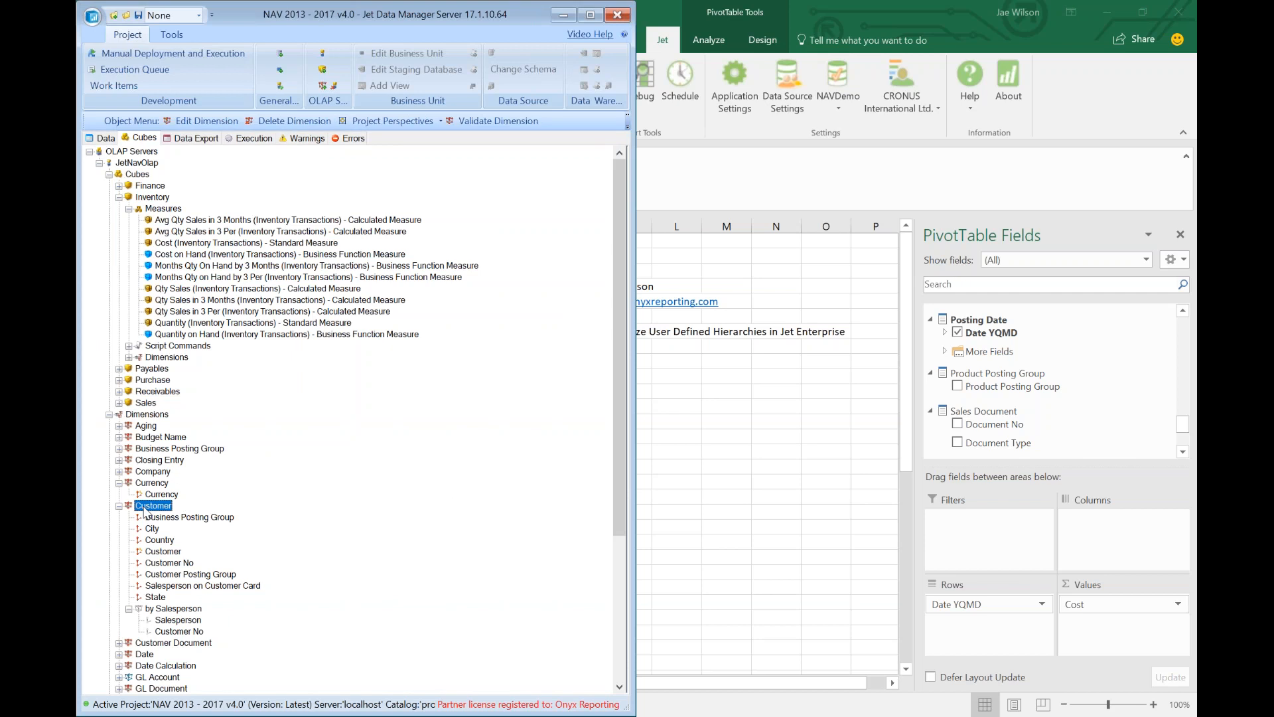
right_click(144, 509)
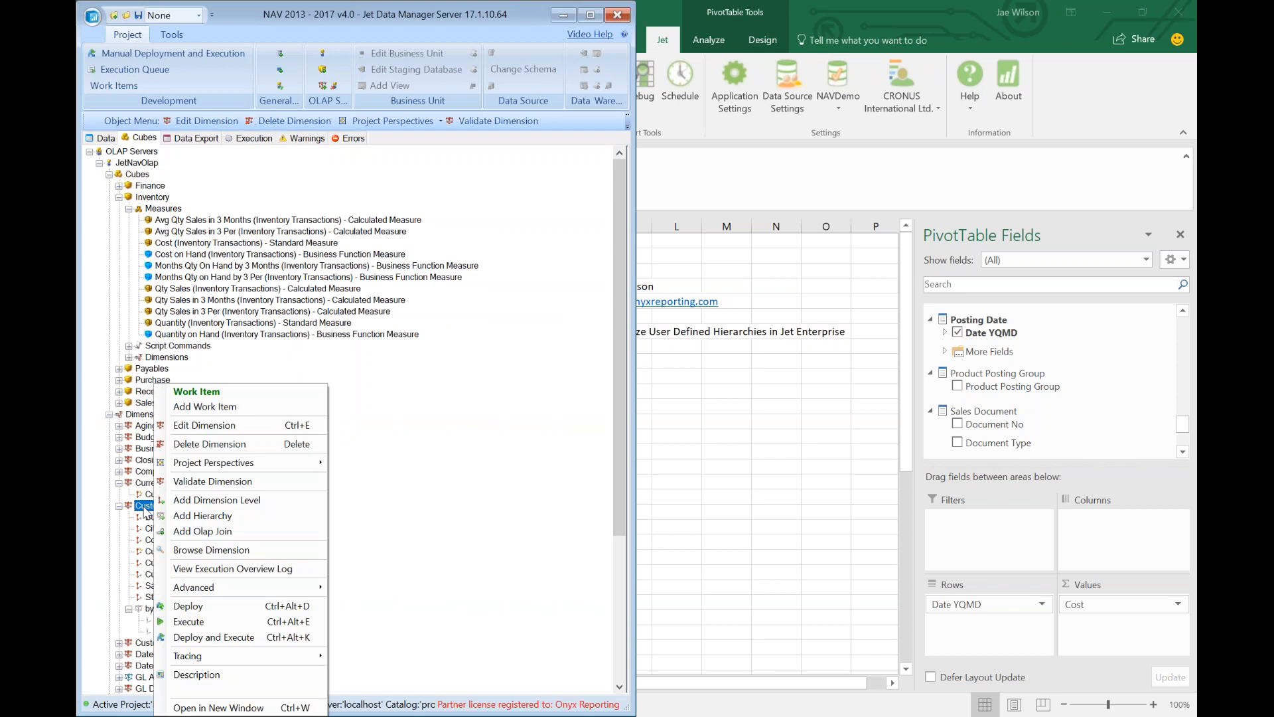
click(141, 507)
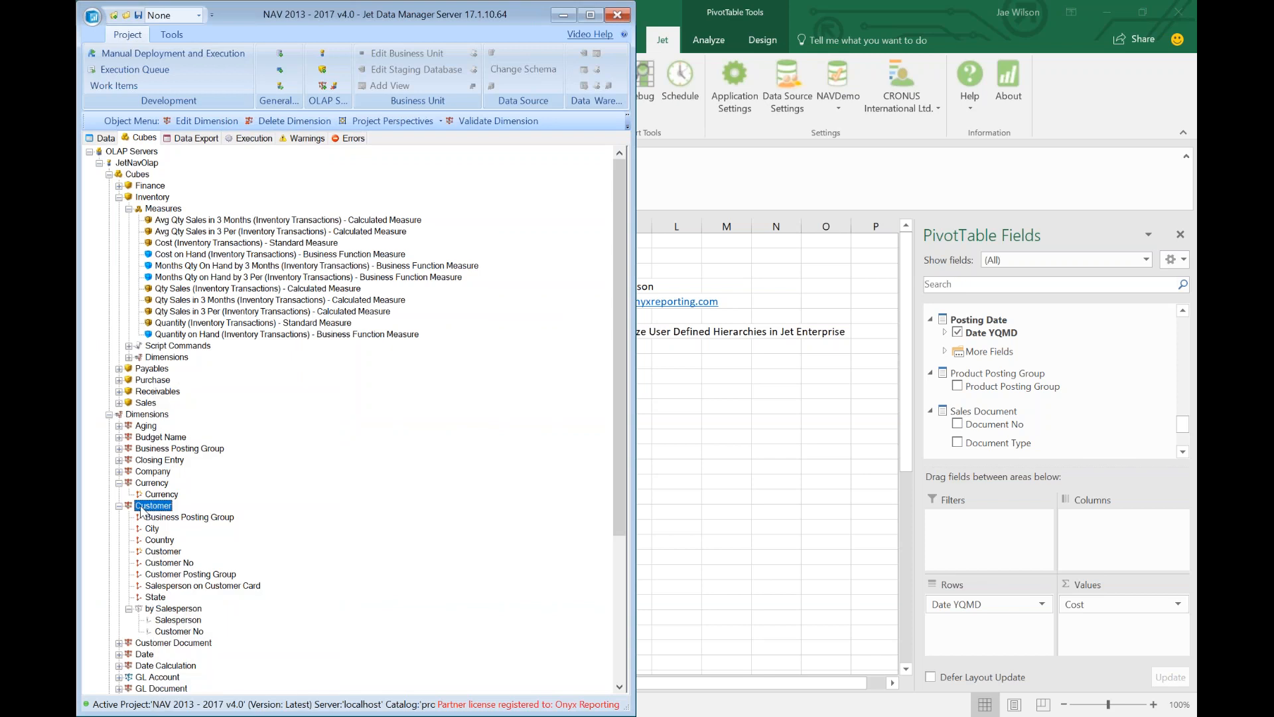
right_click(141, 509)
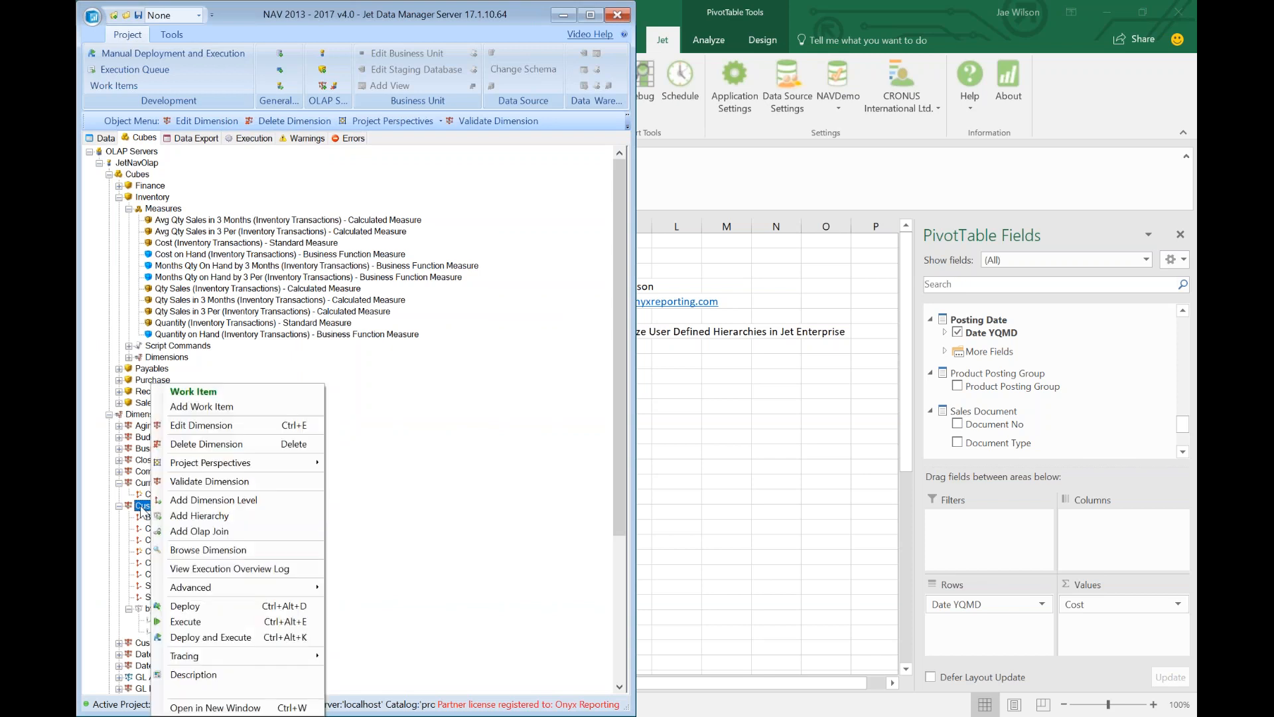
click(188, 519)
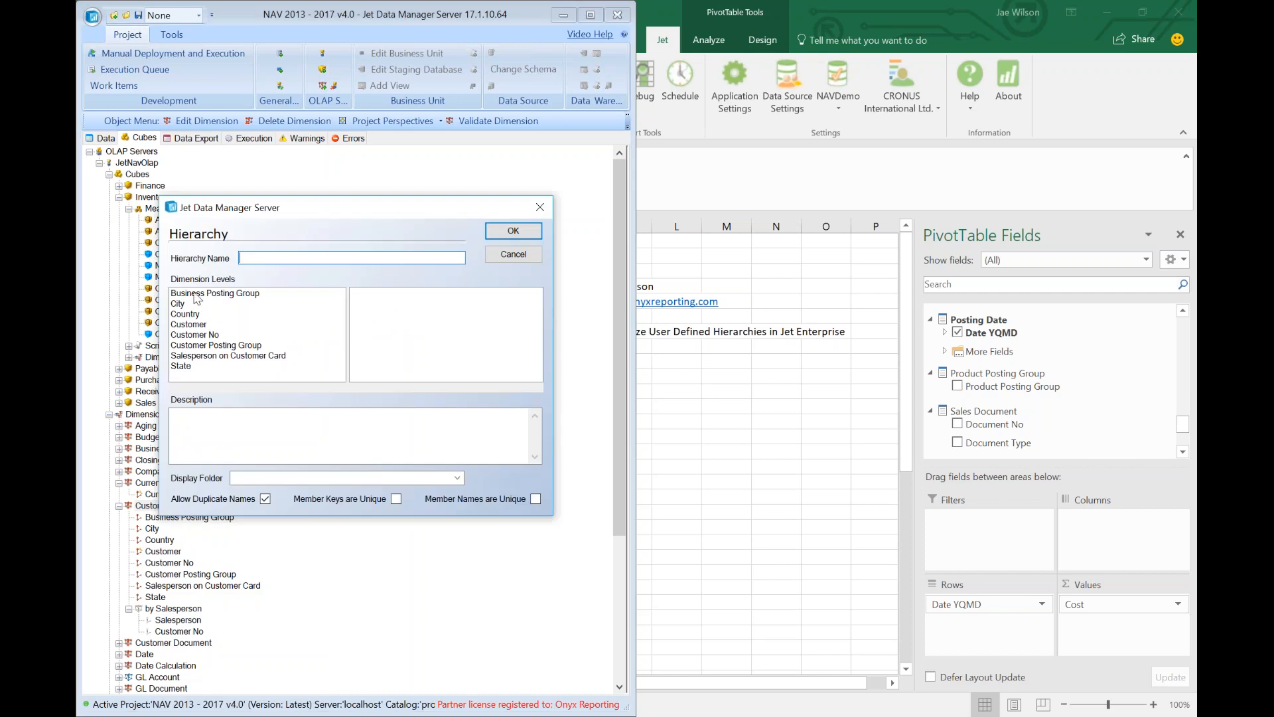
text(By Country)
Add Country, City and Customer as levels, rename it 'by Country', and confirm.
double_click(185, 312)
double_click(181, 304)
double_click(194, 334)
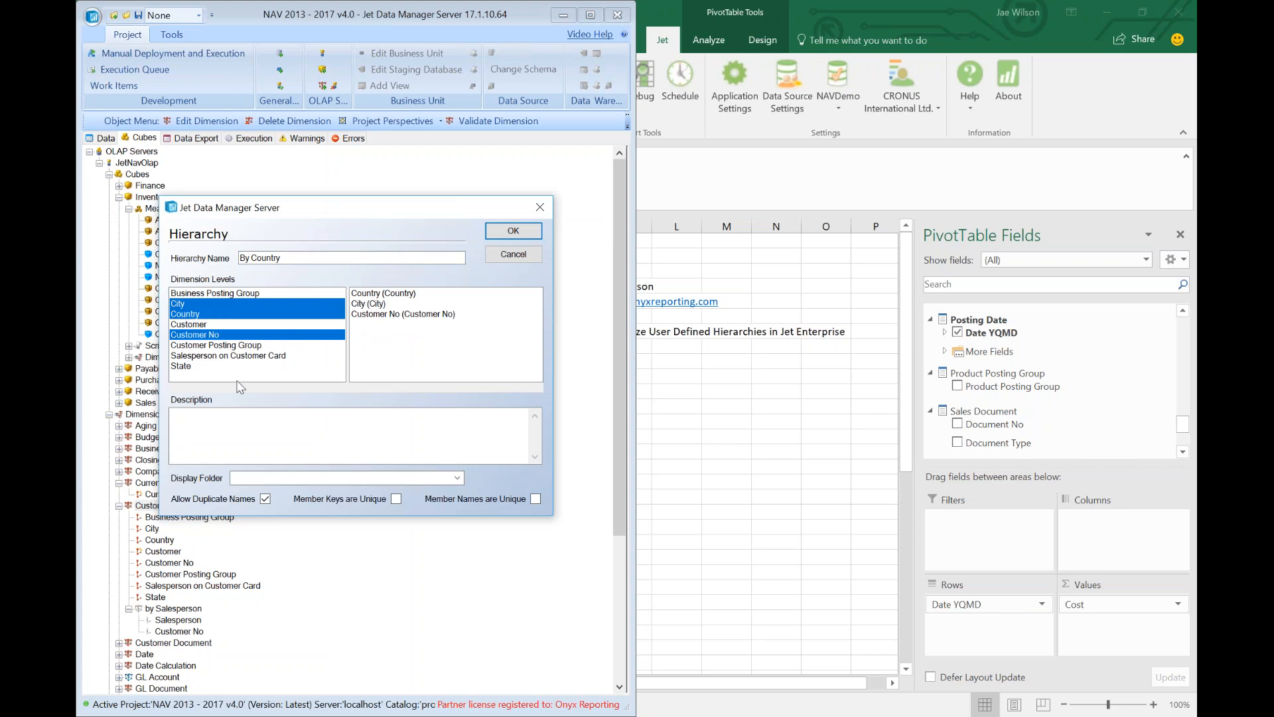
double_click(218, 326)
double_click(206, 336)
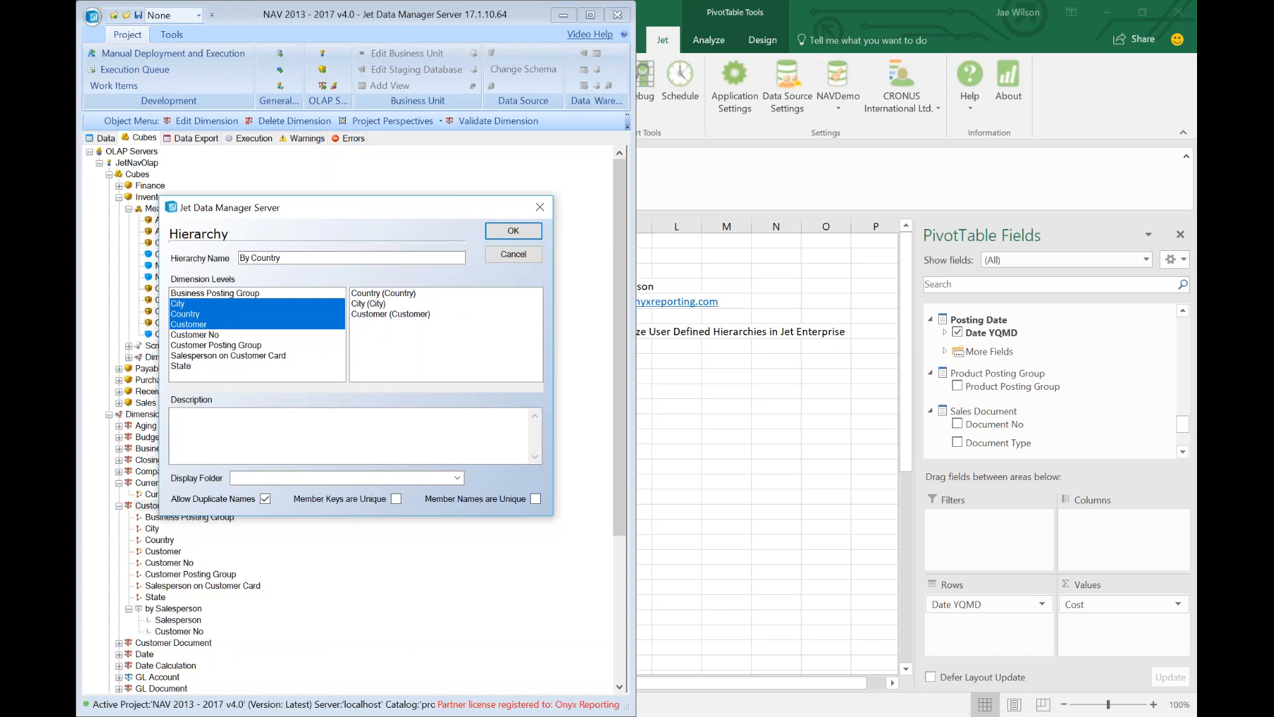
key(Delete)
text(b)
click(511, 231)
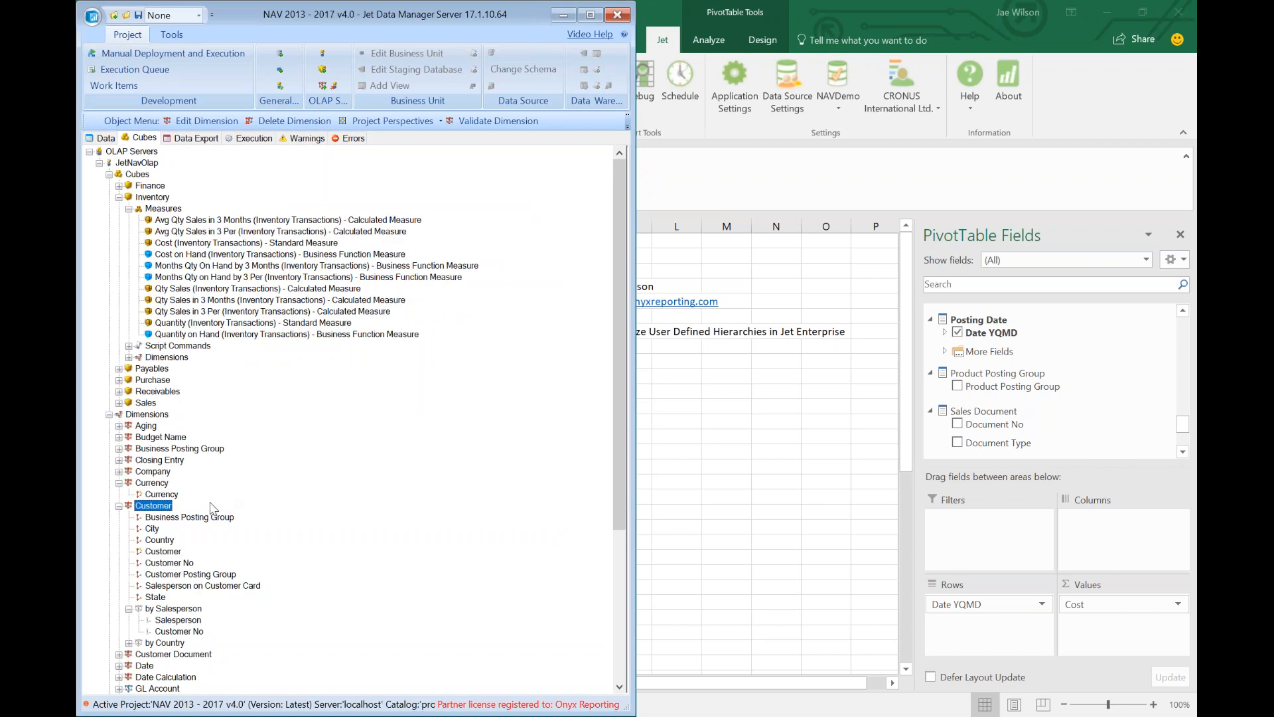
Check the by Country levels, then deploy and execute the Customer dimension.
click(129, 643)
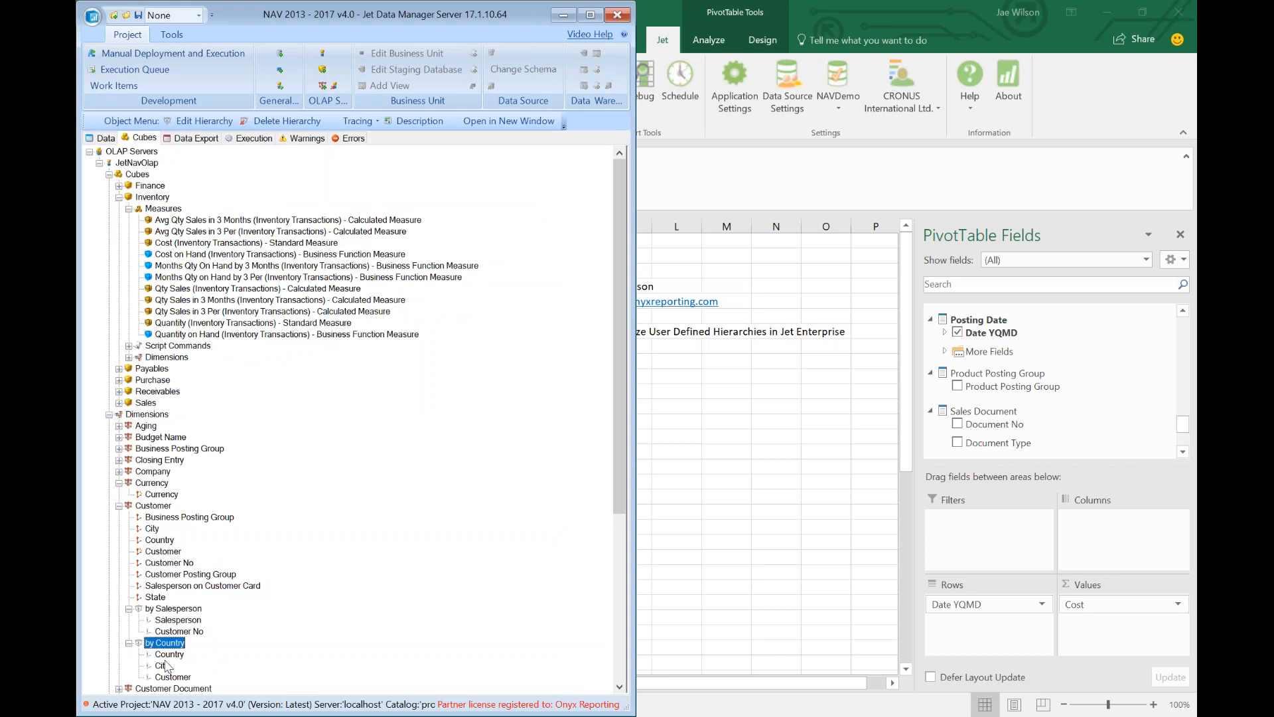
click(138, 506)
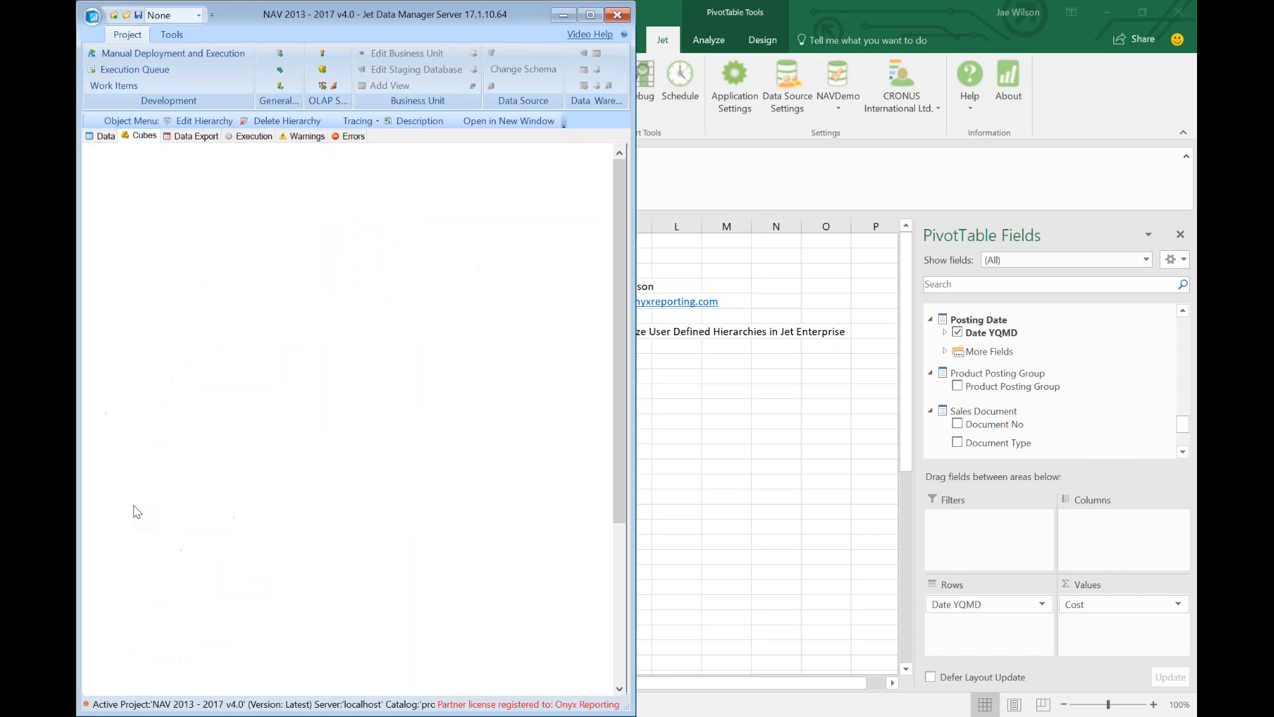
right_click(142, 507)
click(211, 632)
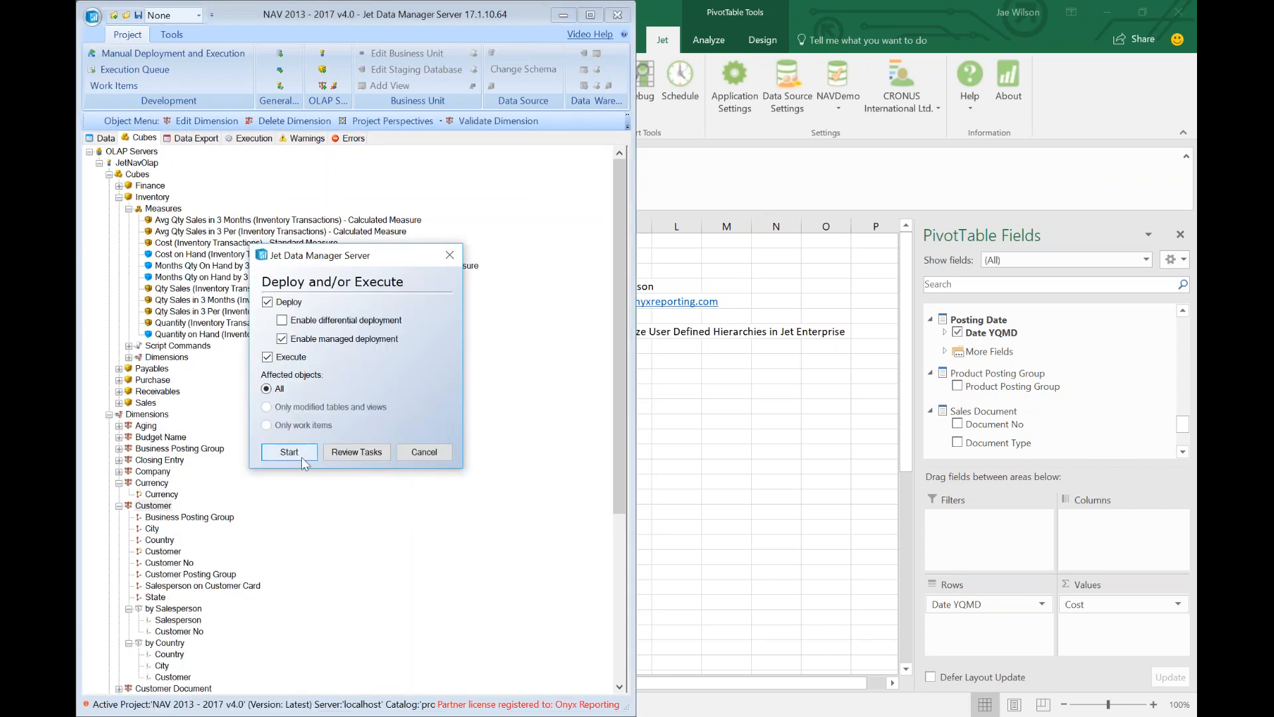
click(491, 480)
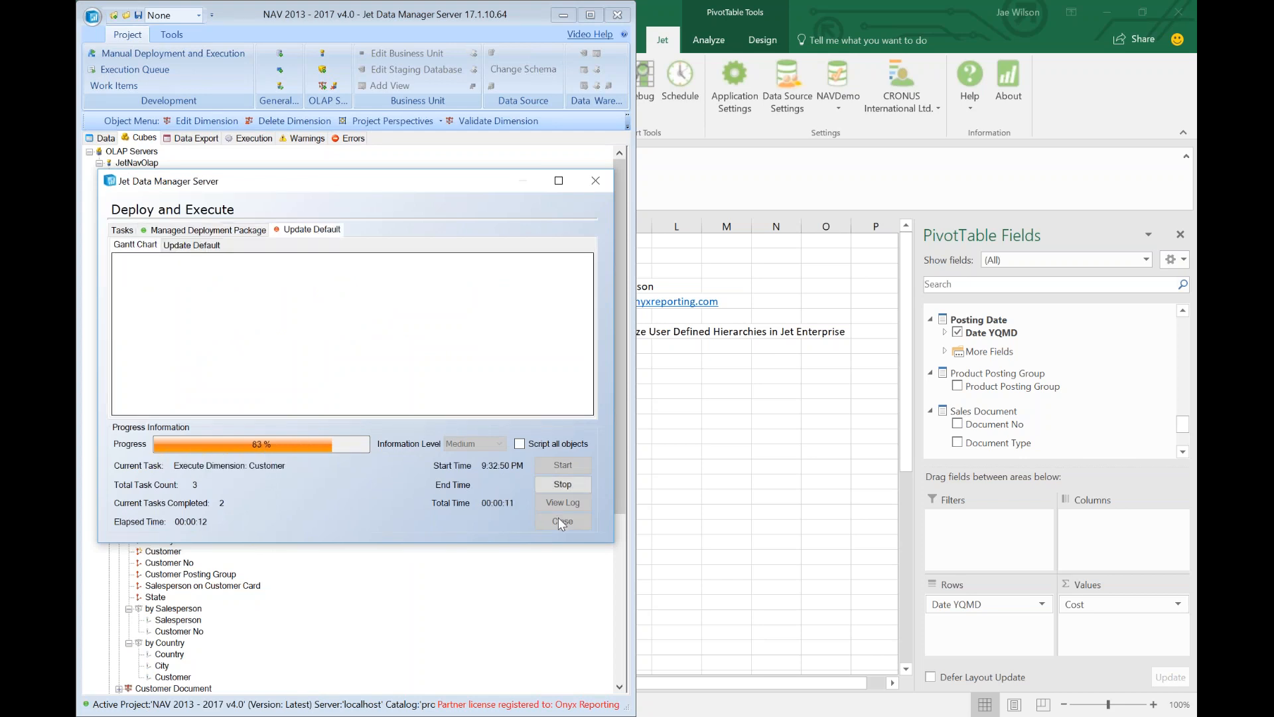
click(561, 521)
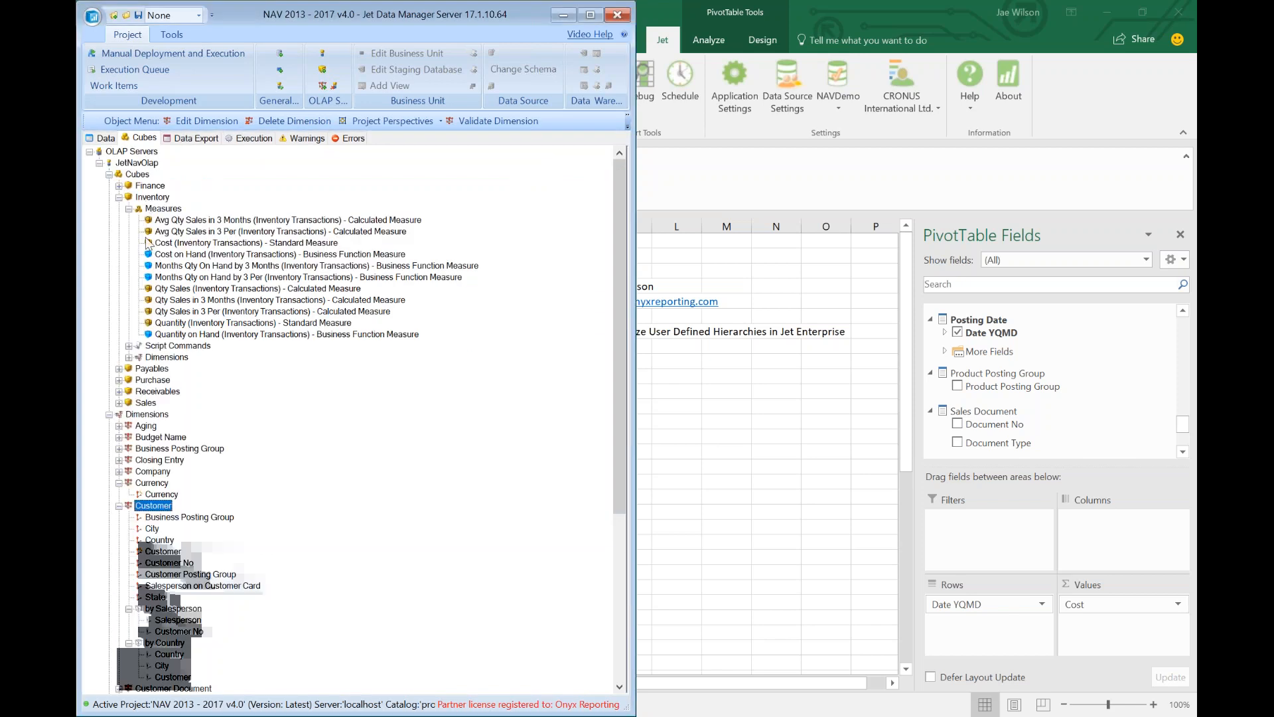
Deploy and execute the Sales cube.
right_click(146, 402)
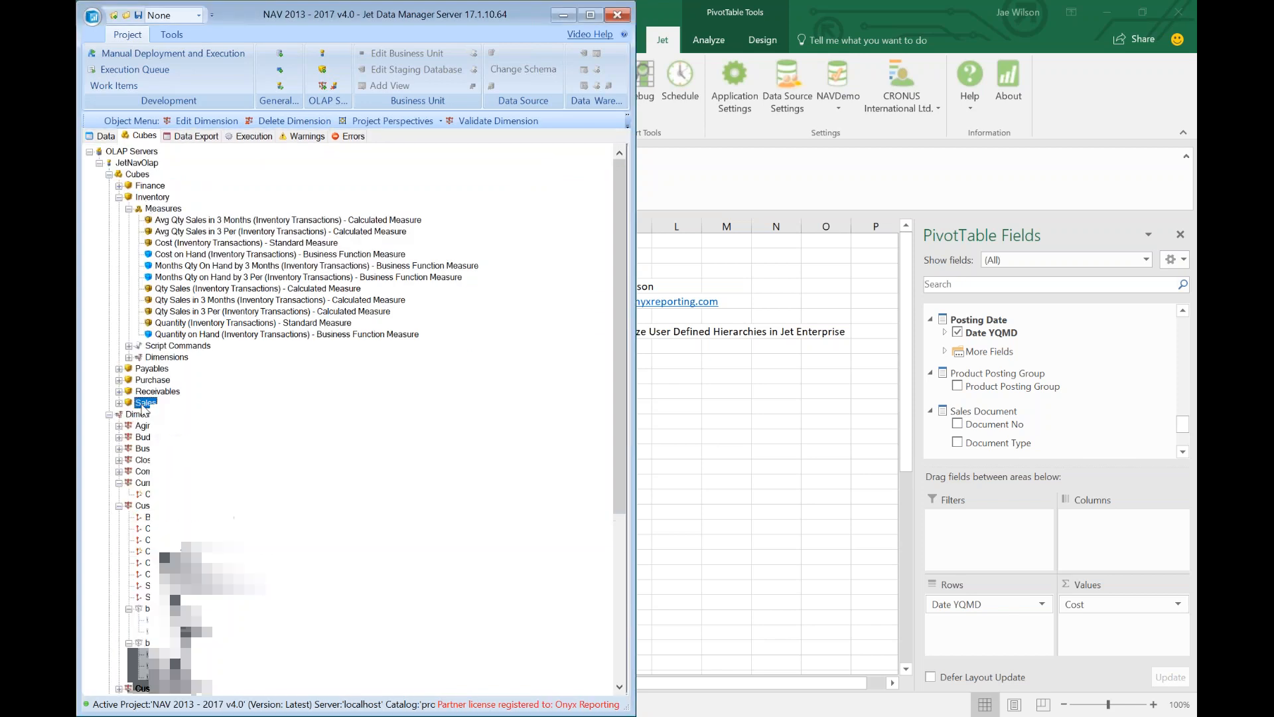
click(194, 624)
click(290, 456)
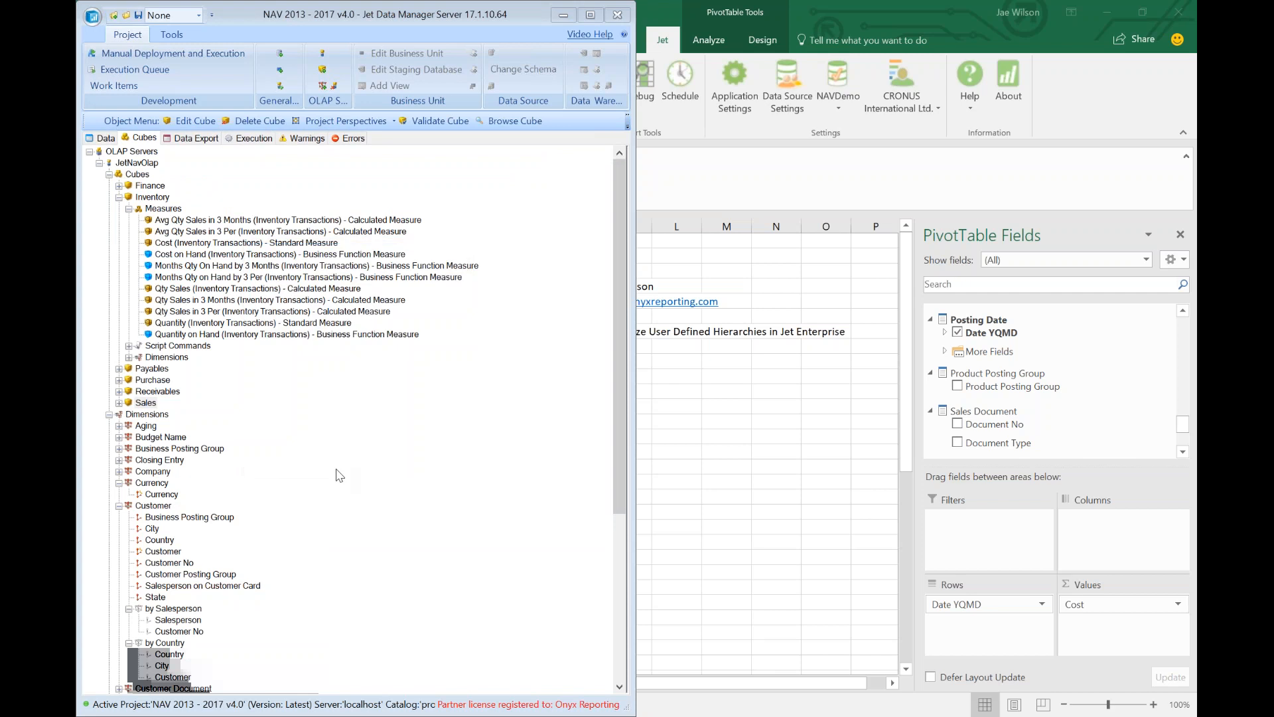
click(490, 479)
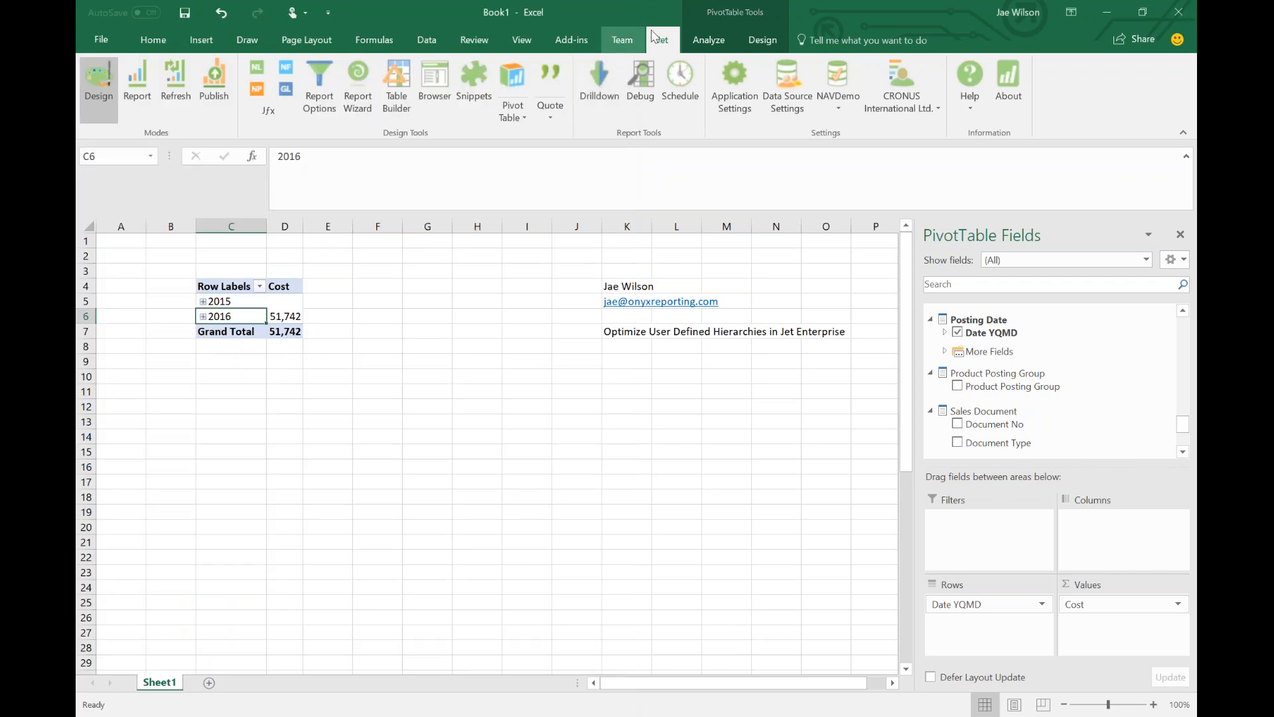
Add the Sell-to Customer.by Country hierarchy to the PivotTable rows.
click(709, 40)
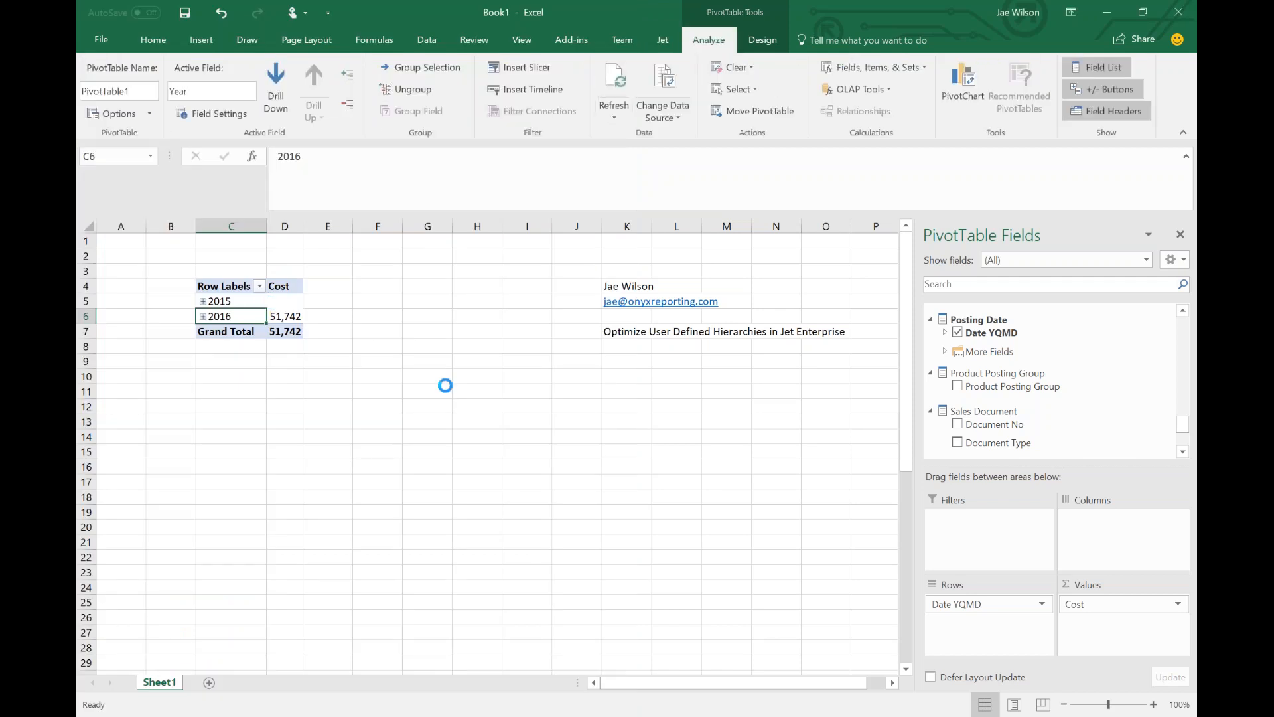
scroll(1009, 410, down, 5)
scroll(1009, 410, down, 3)
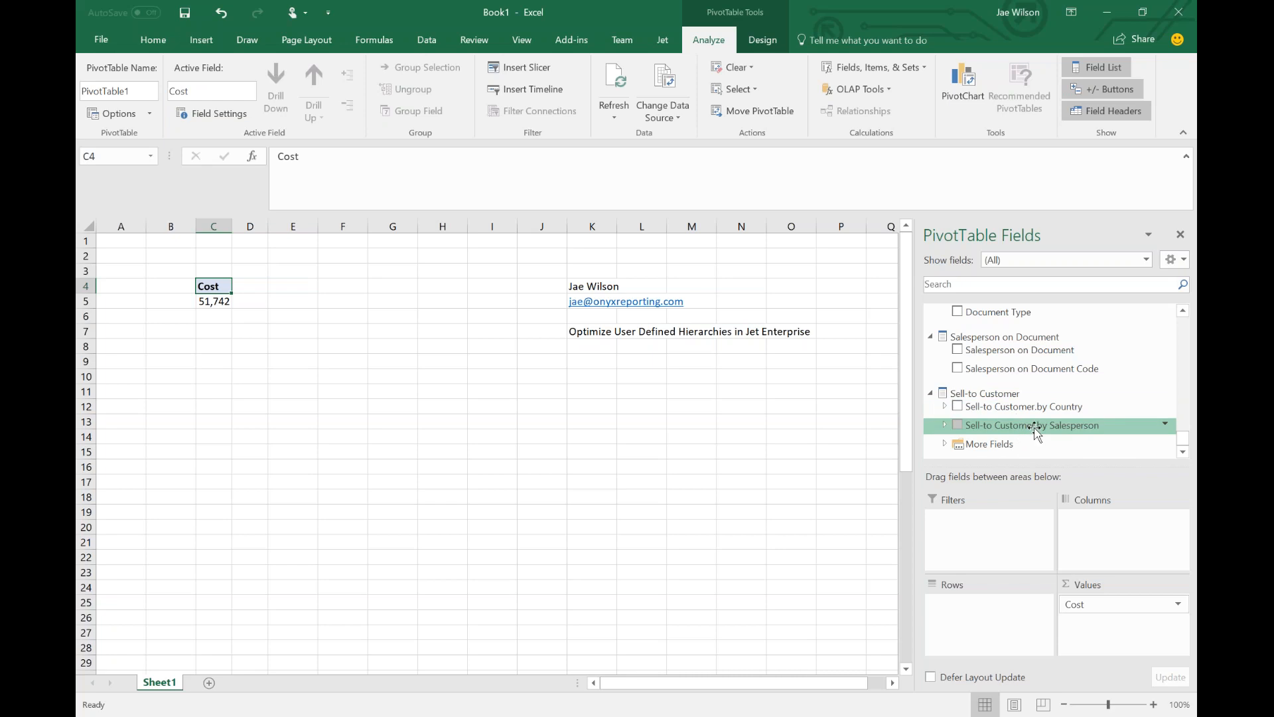
drag(1013, 406, 956, 630)
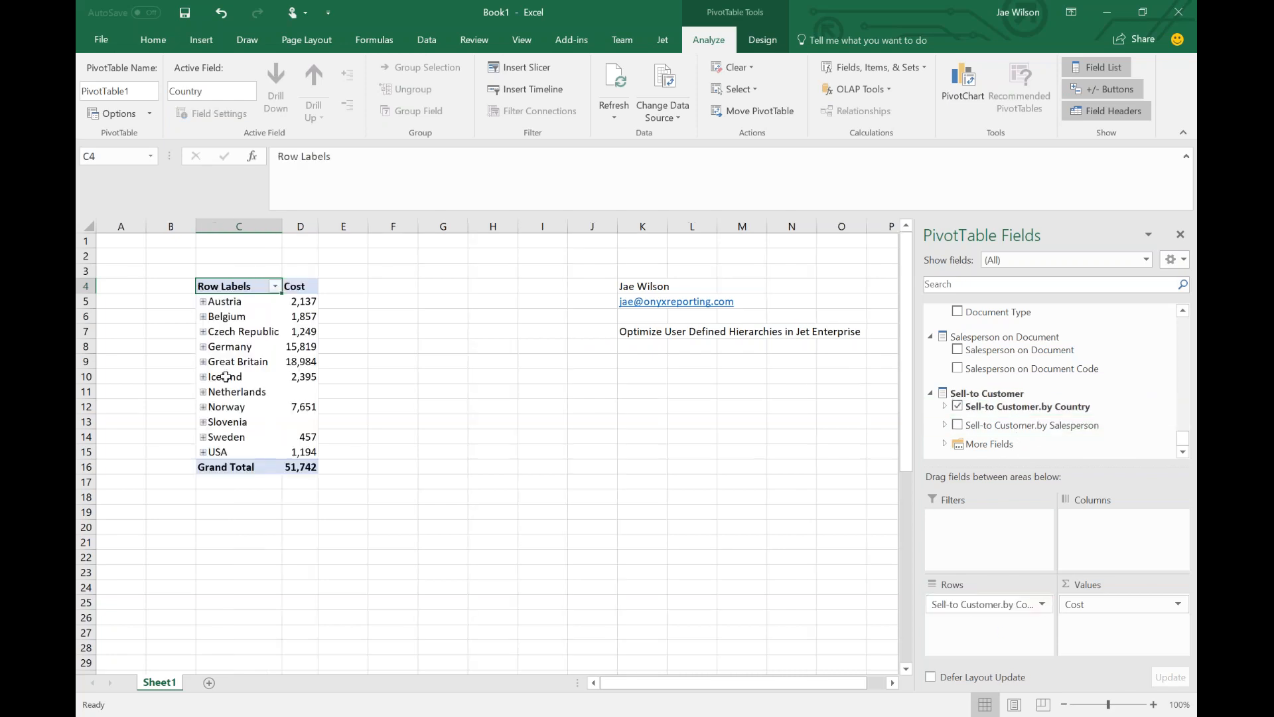
Expand Germany and Düsseldorf, then collapse Düsseldorf again.
click(203, 346)
click(215, 362)
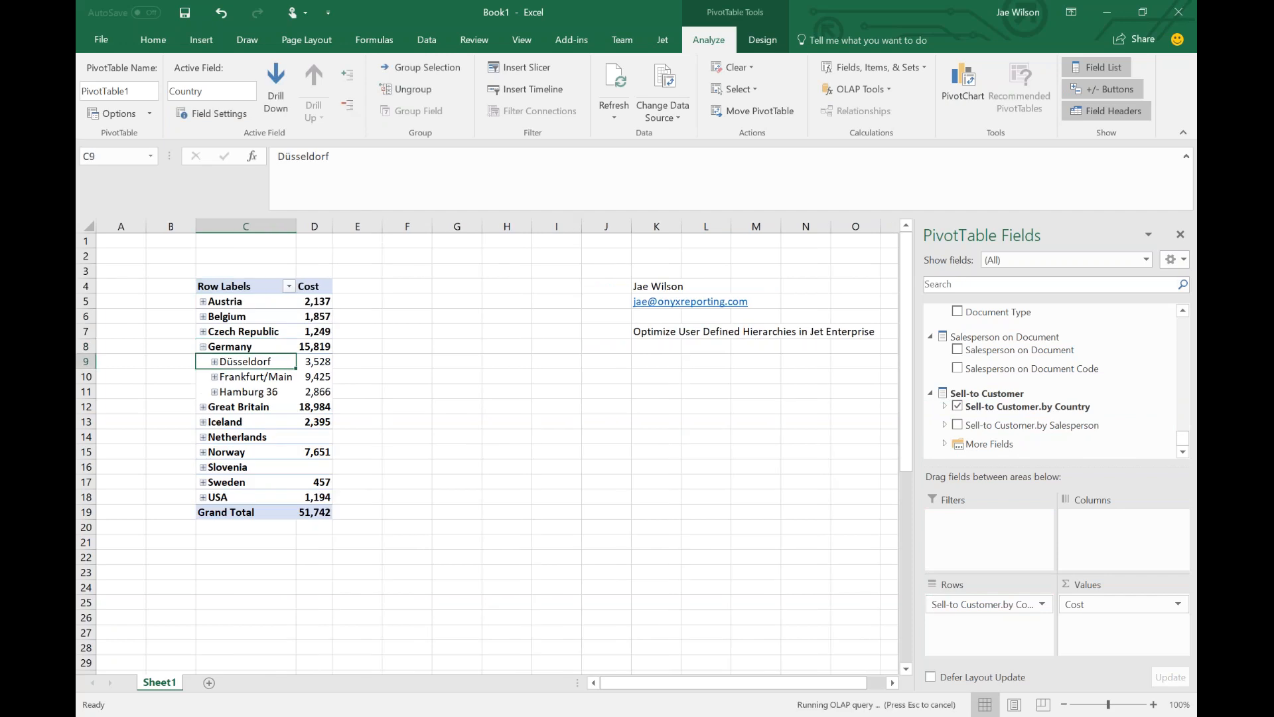
click(214, 362)
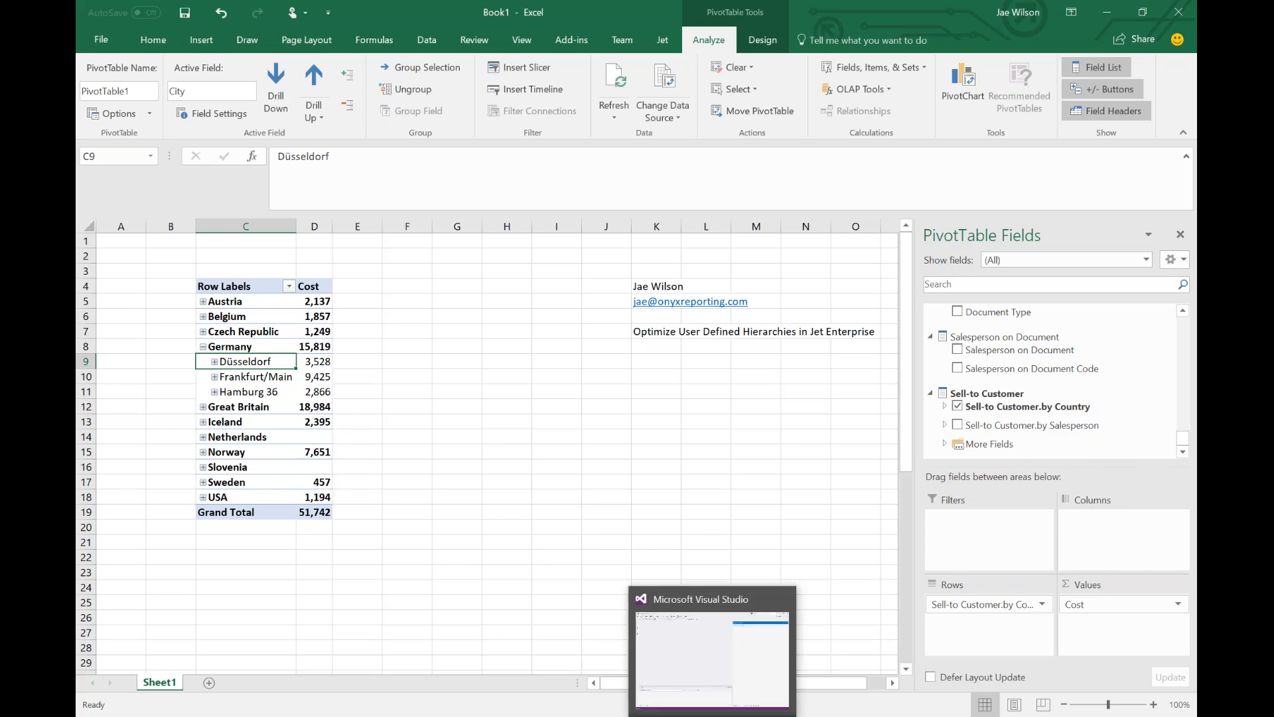
In Visual Studio, open the jetnavolap Analysis Services database on localhost.
click(712, 716)
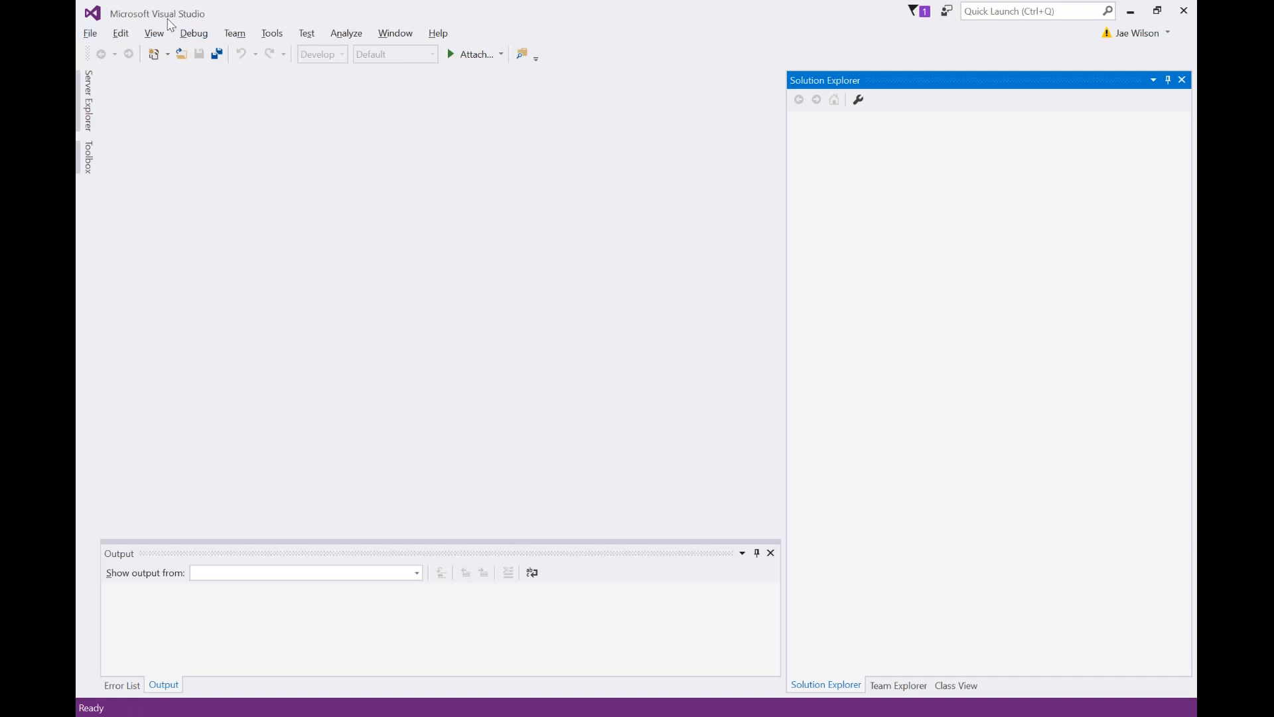
click(91, 34)
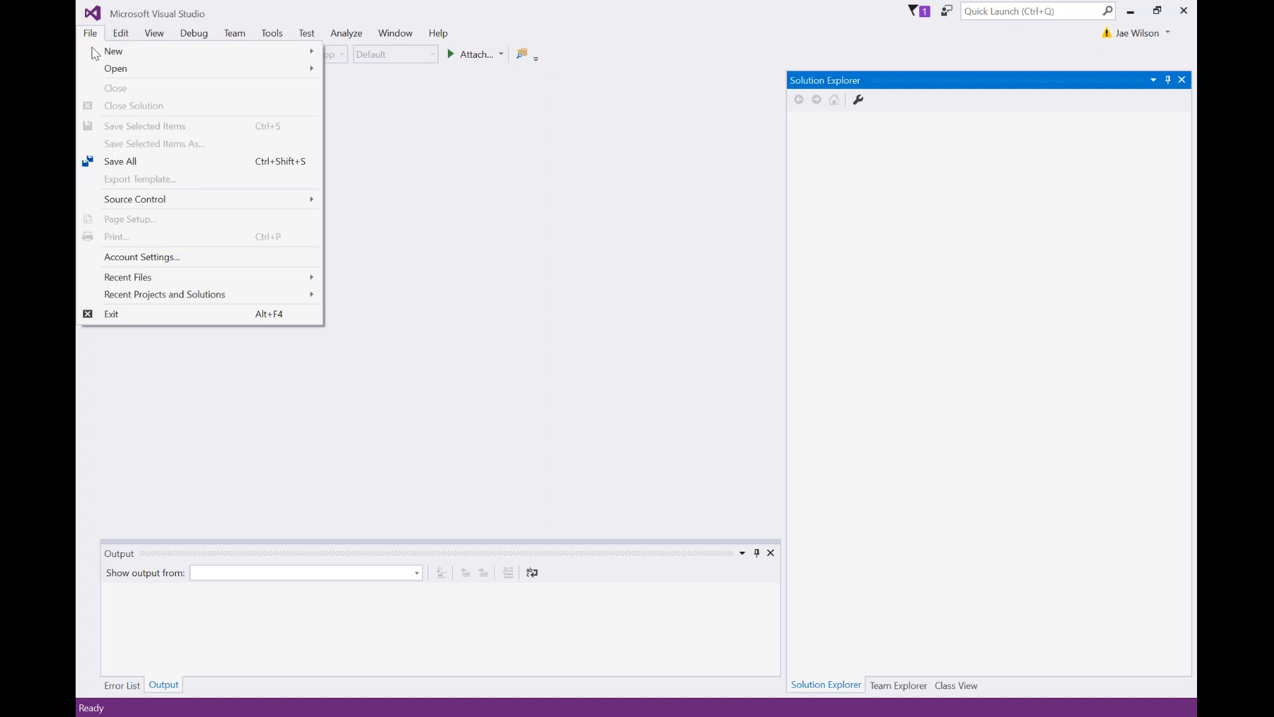
click(392, 69)
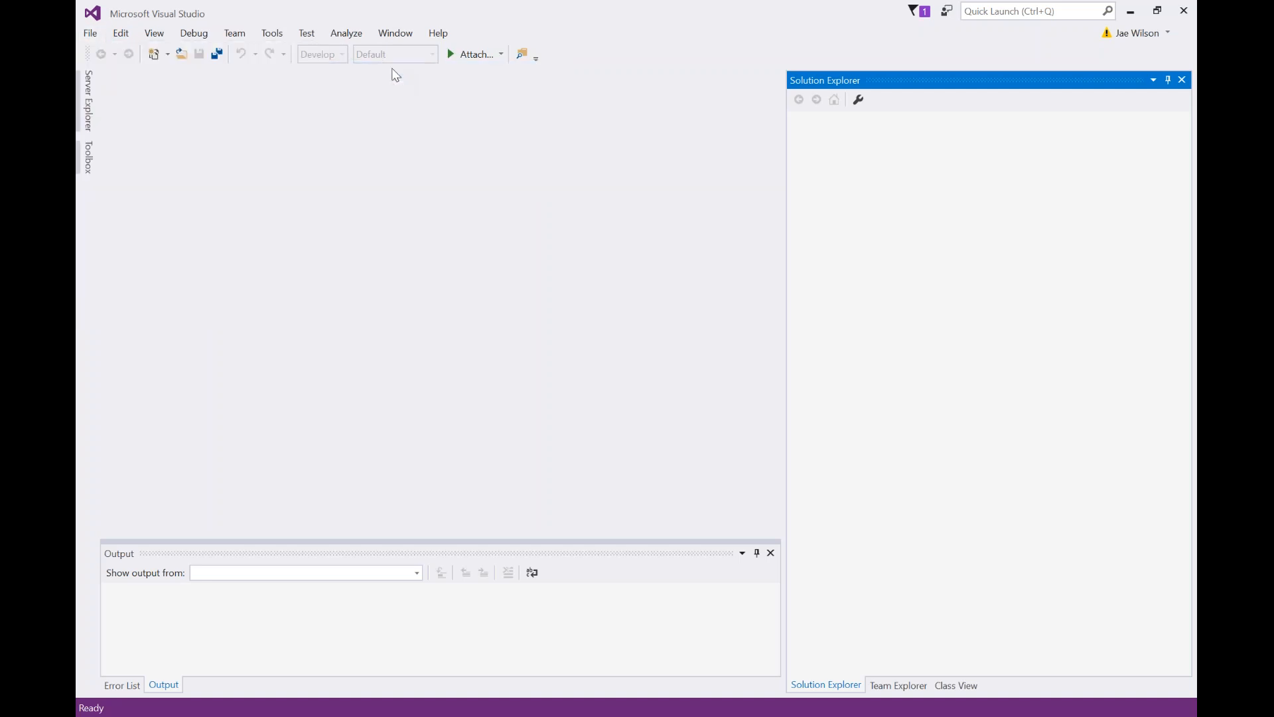
click(473, 295)
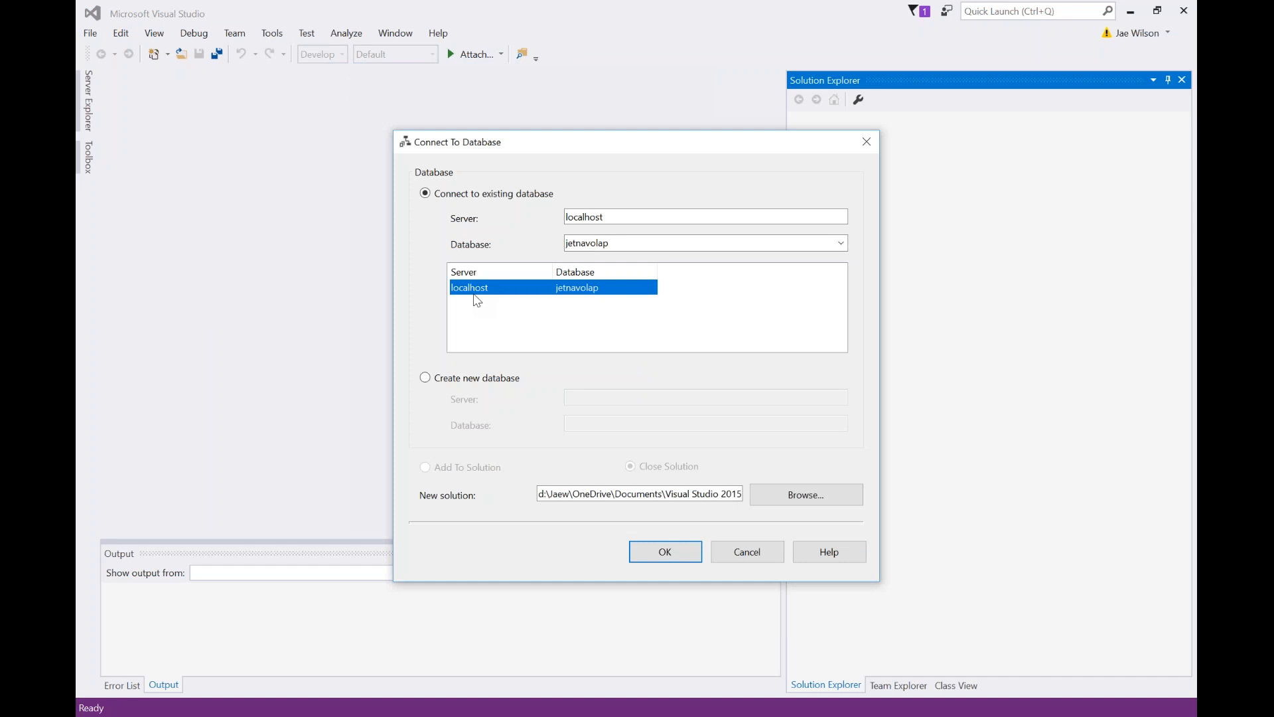
key(Return)
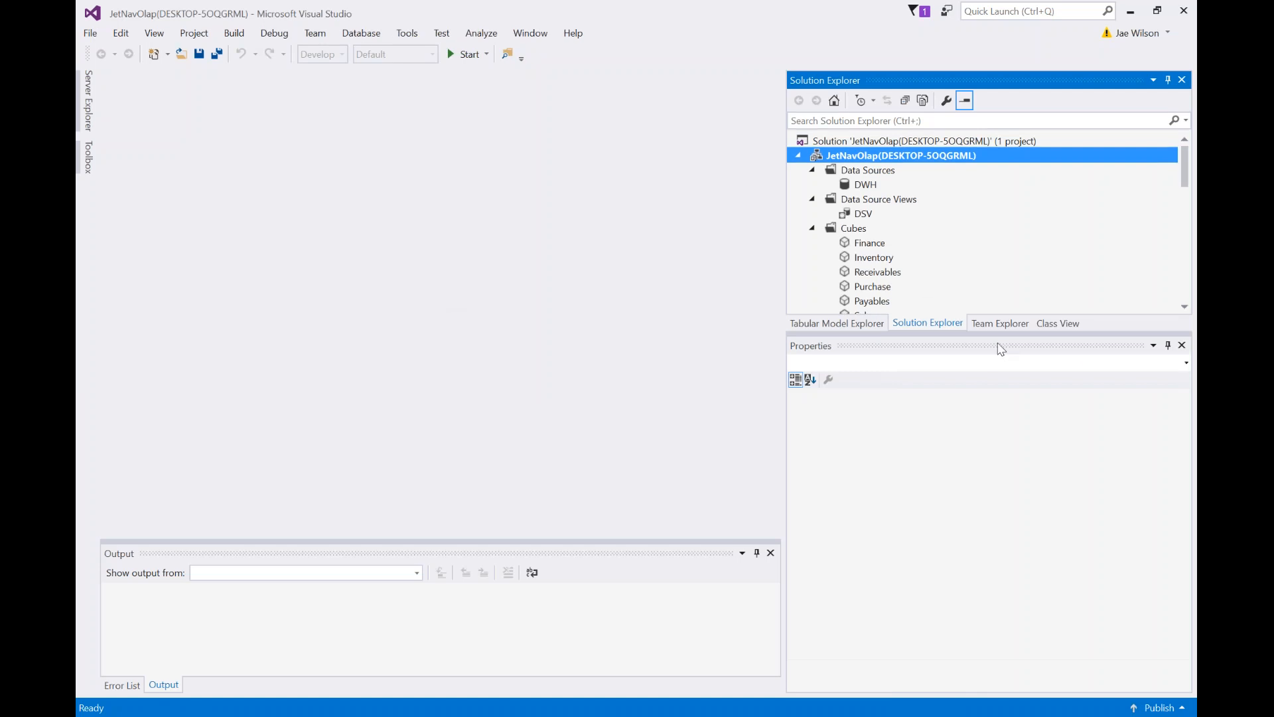
Scroll through Solution Explorer's Dimensions past Company and select the Customer dimension.
click(927, 286)
scroll(927, 286, down, 1)
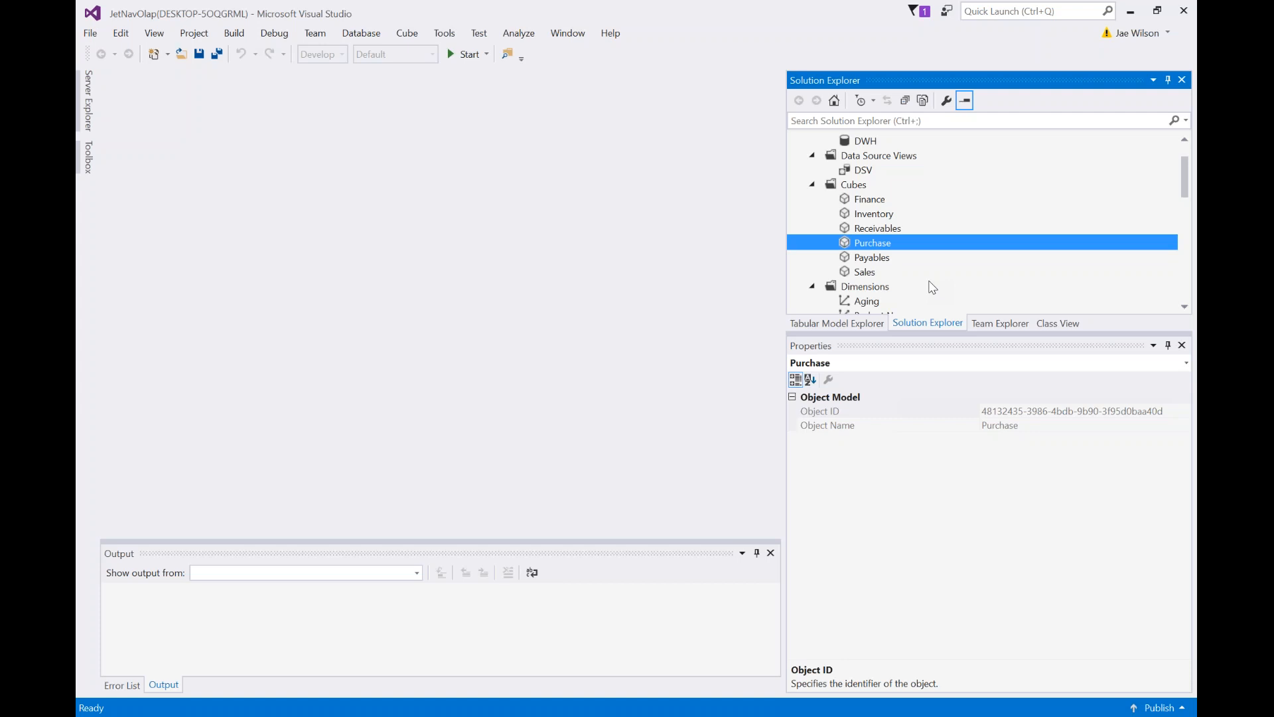
click(931, 286)
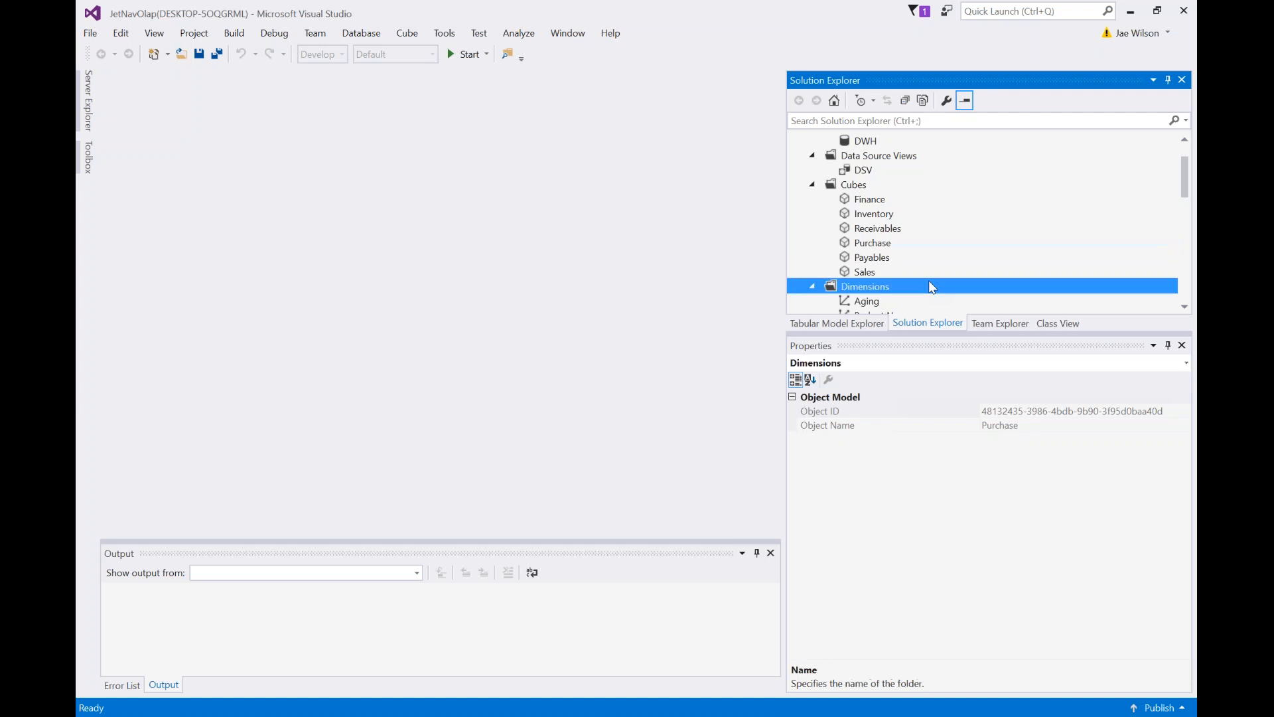
scroll(929, 282, down, 2)
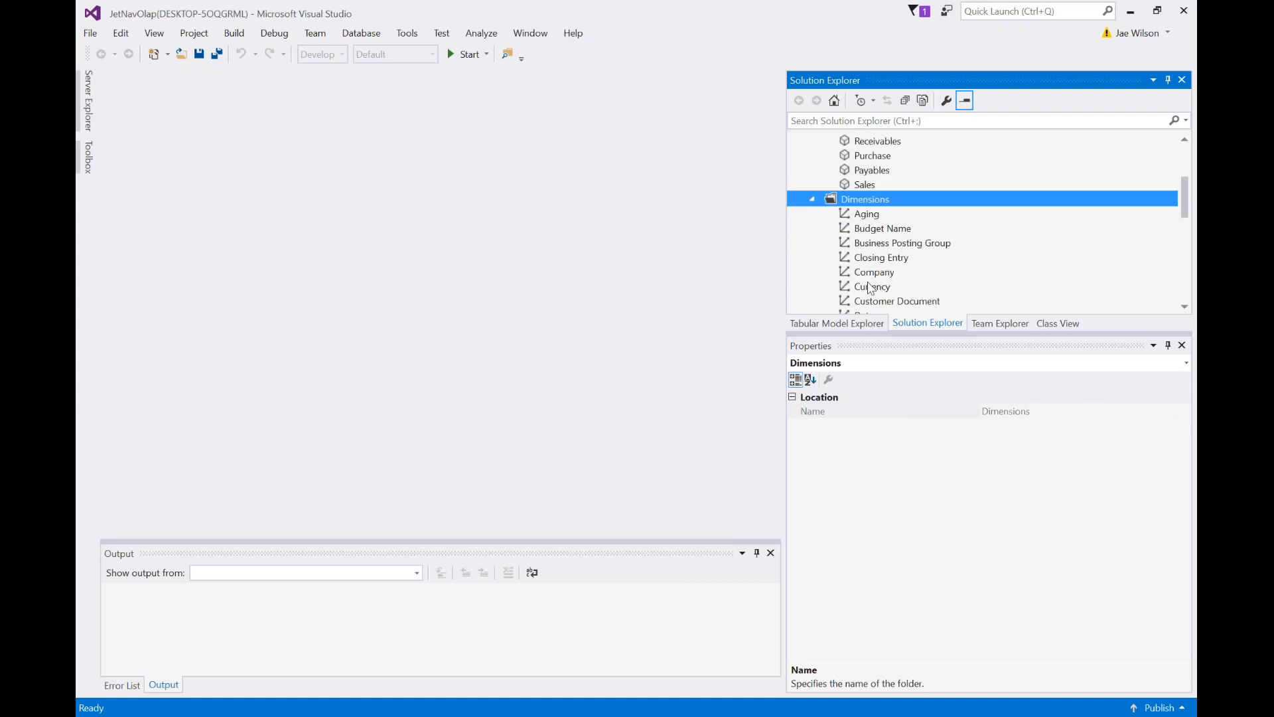
scroll(876, 289, down, 1)
click(873, 232)
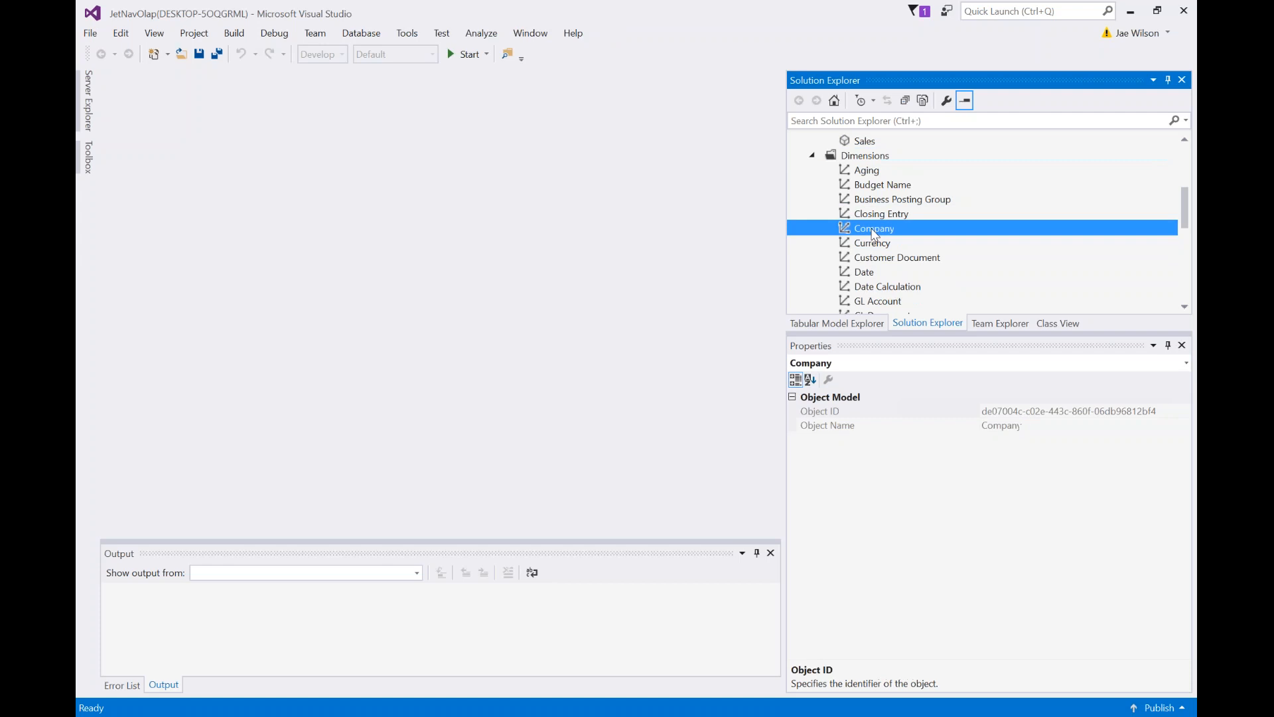
scroll(936, 245, down, 3)
scroll(952, 249, down, 3)
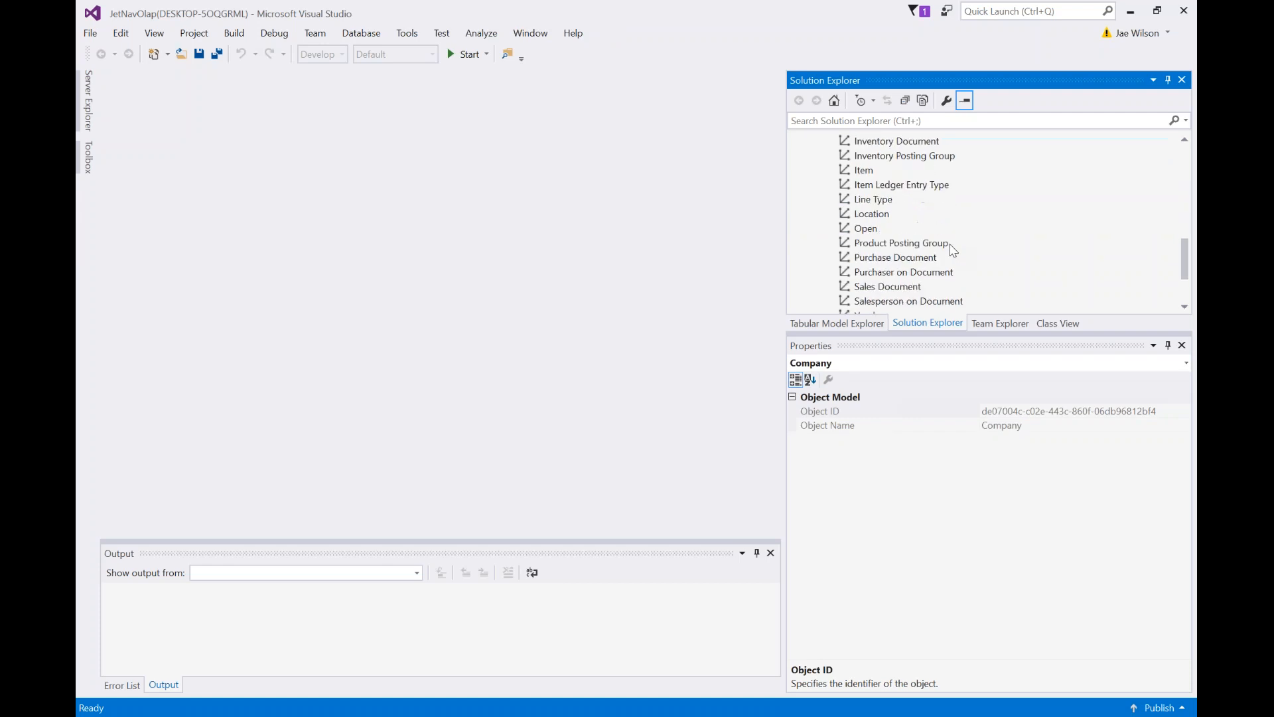
click(883, 302)
Open the Customer dimension designer and view its attribute relationships, all linked directly to Customer.
double_click(882, 302)
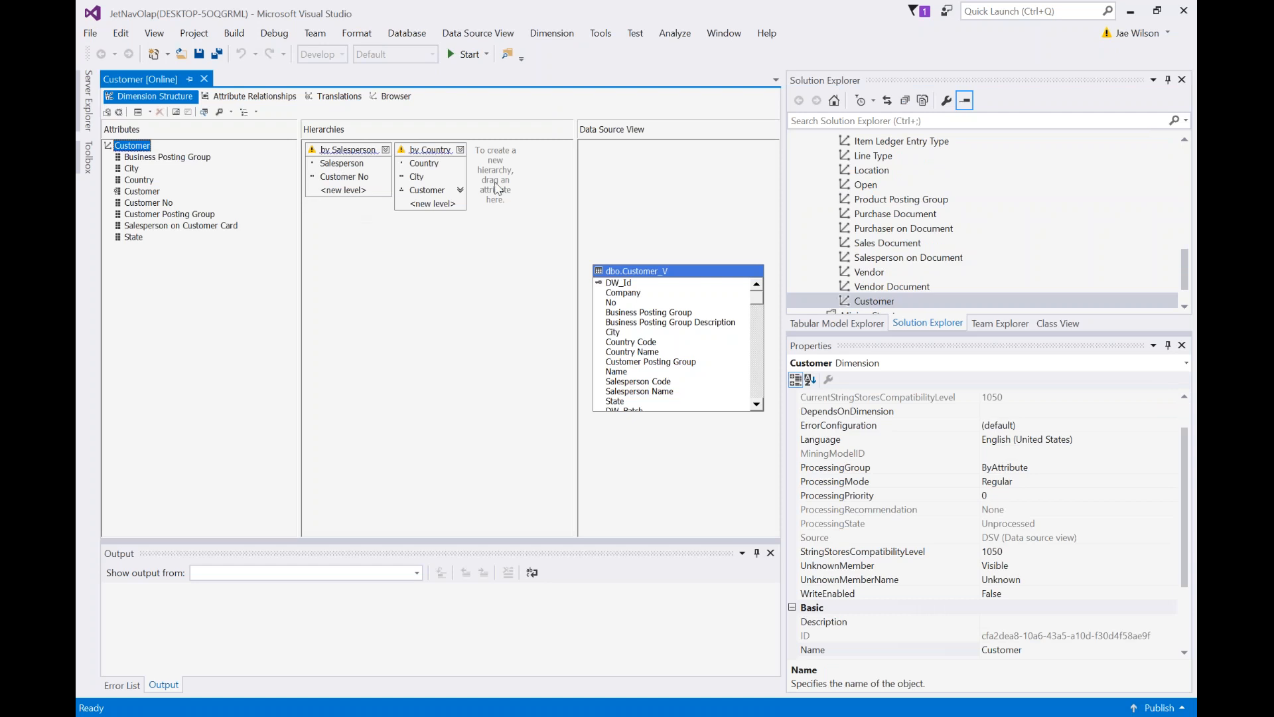
mouse_move(321, 156)
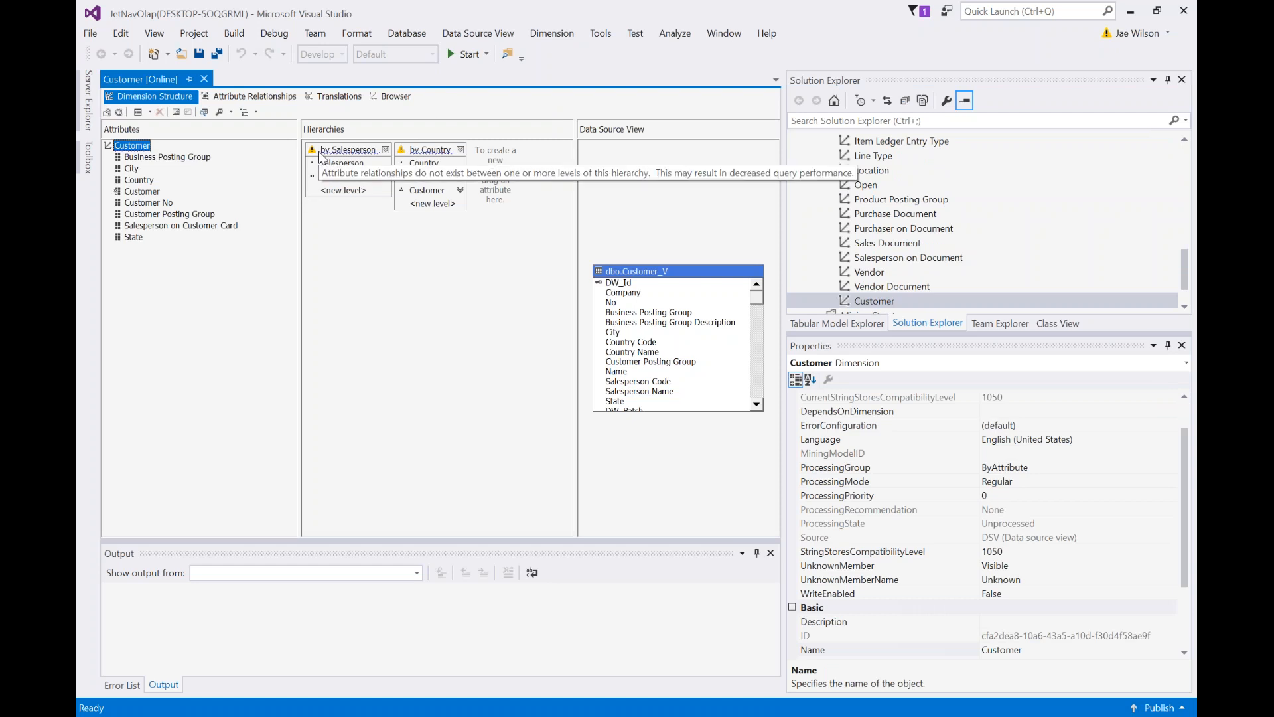
mouse_move(398, 158)
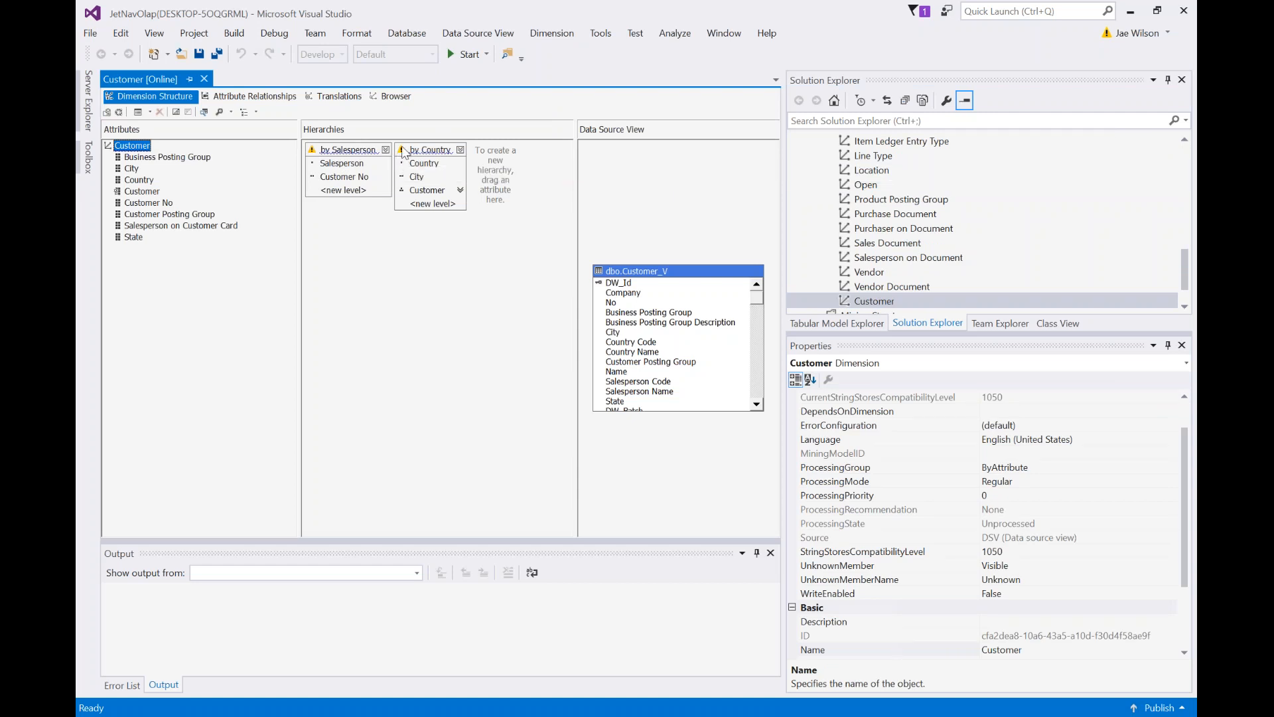
mouse_move(404, 153)
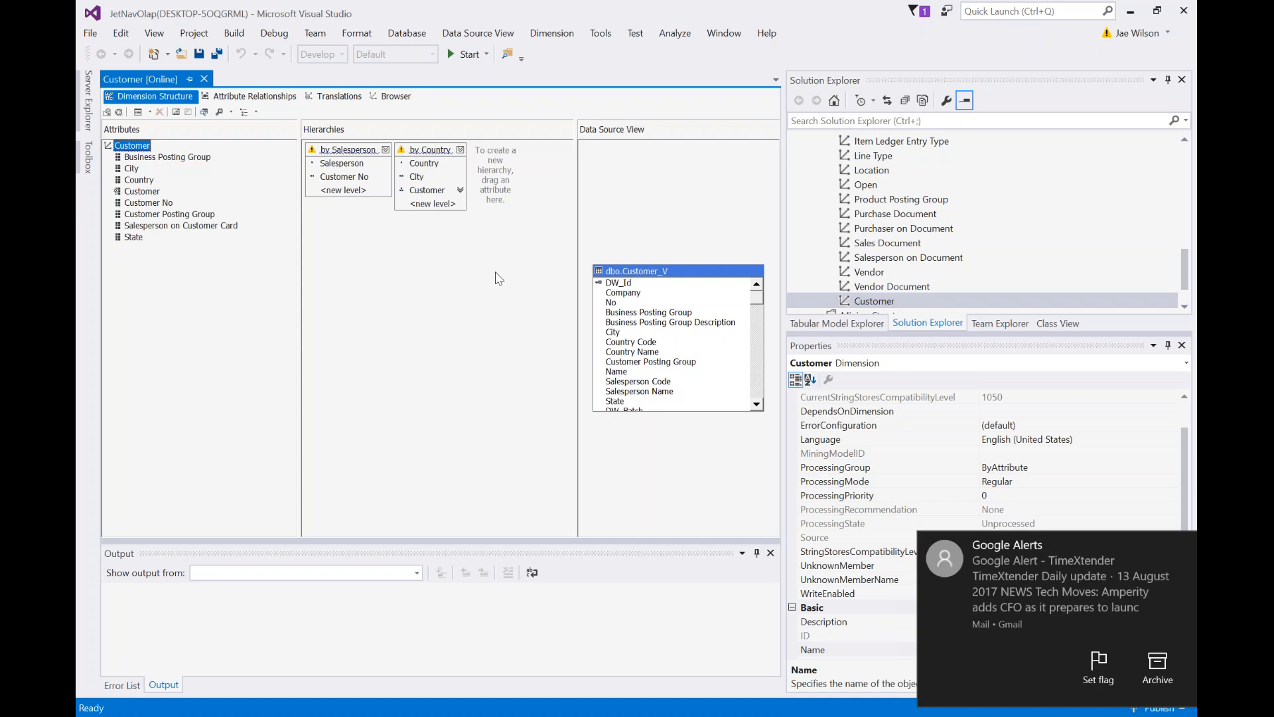
click(1183, 544)
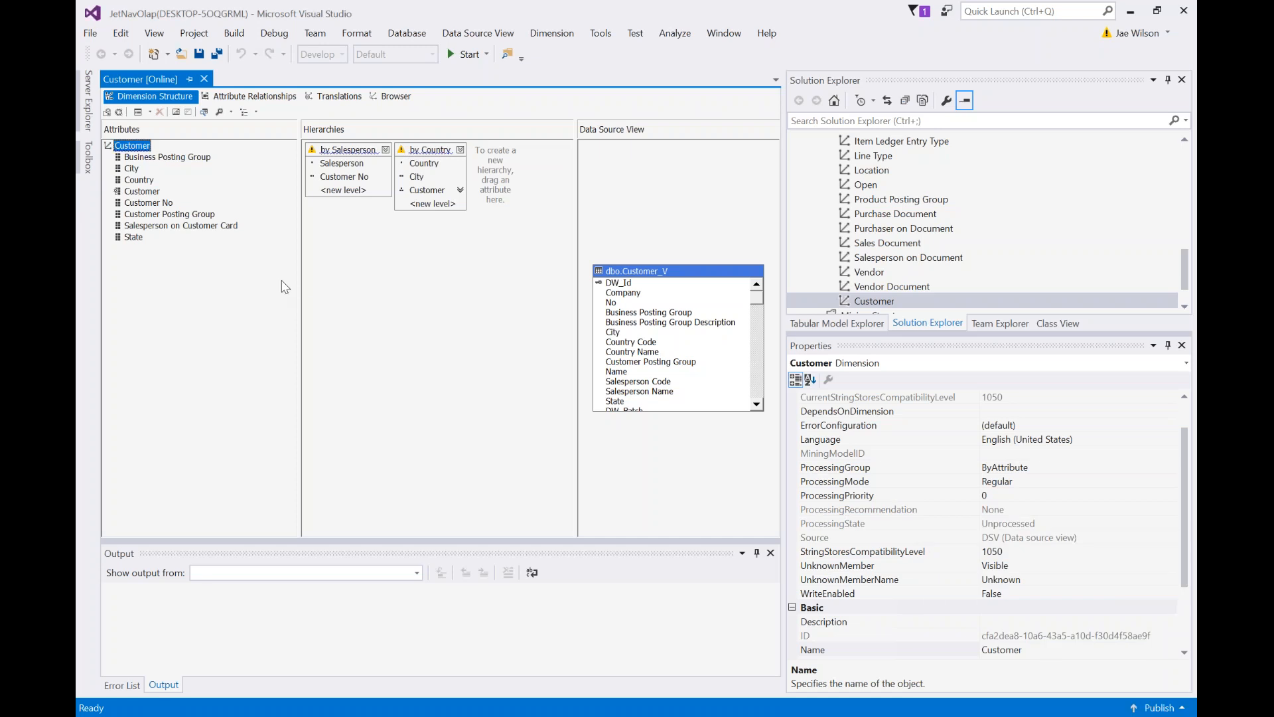
click(240, 97)
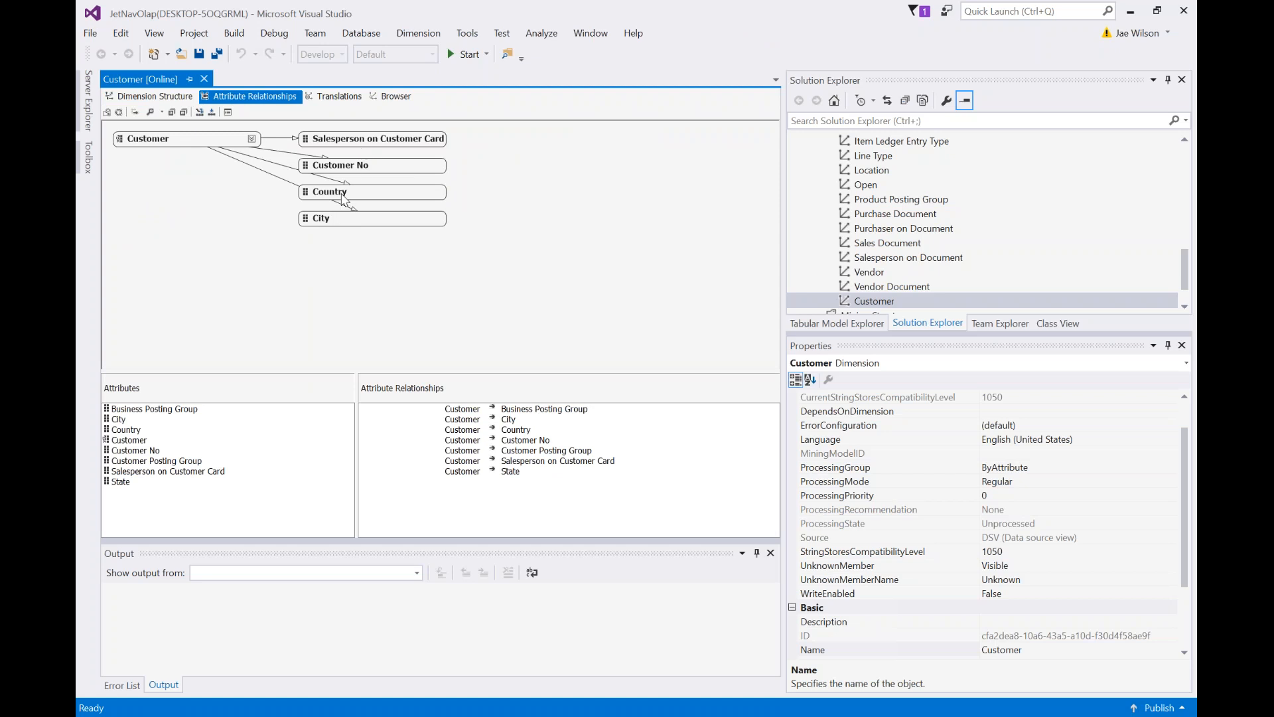
Make City roll up to Country, then check the hierarchies in Dimension Structure.
click(336, 220)
drag(336, 220, 335, 194)
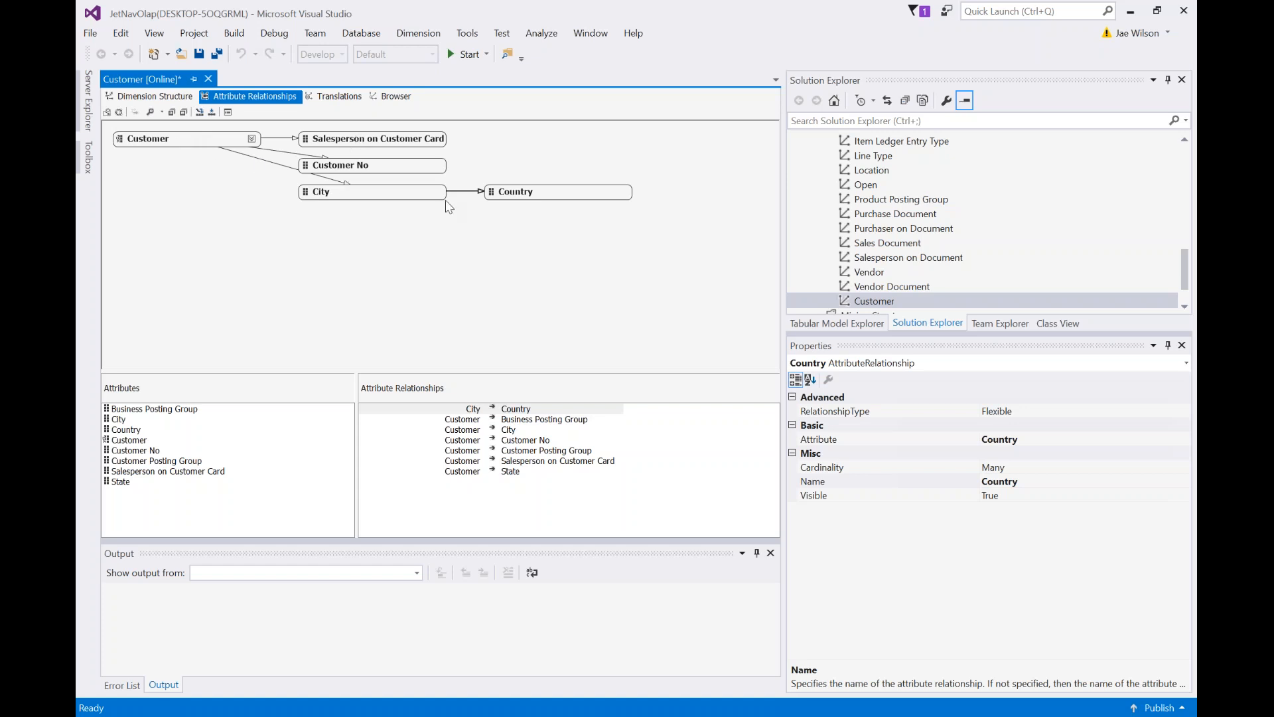
click(165, 98)
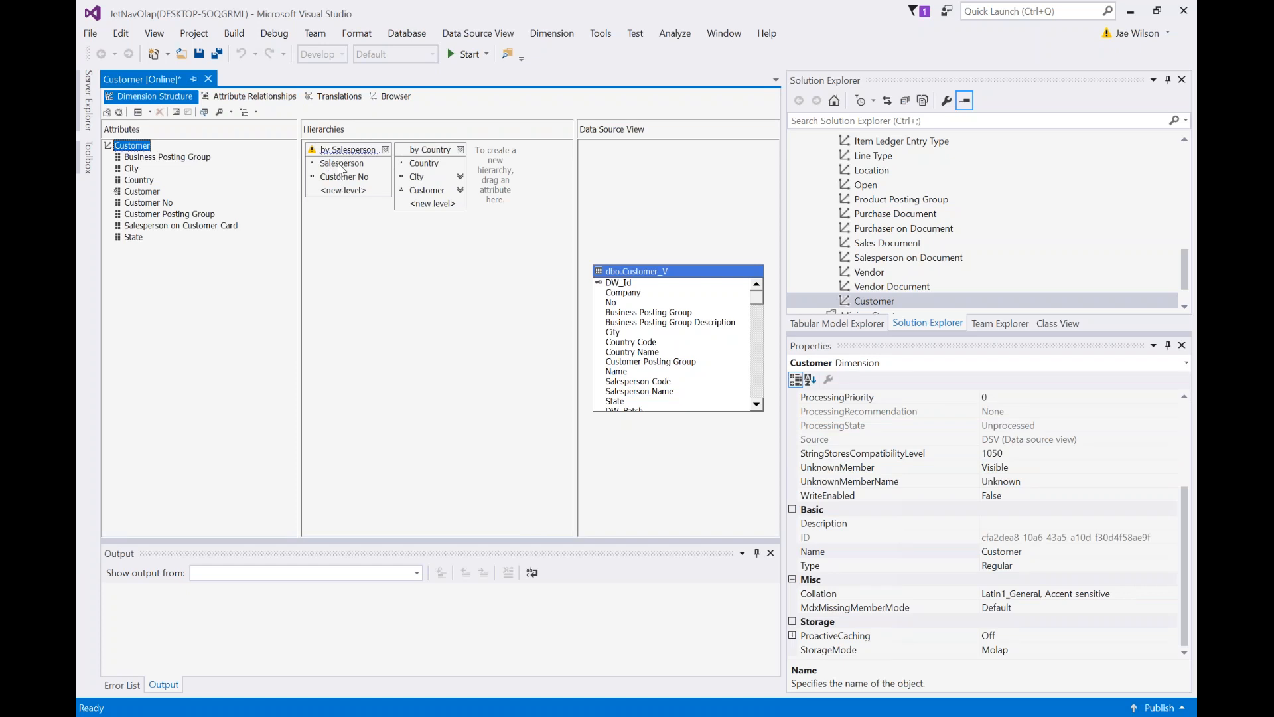
Make Customer No roll up to Salesperson on Customer Card and recheck the dimension structure.
click(268, 101)
drag(336, 170, 358, 138)
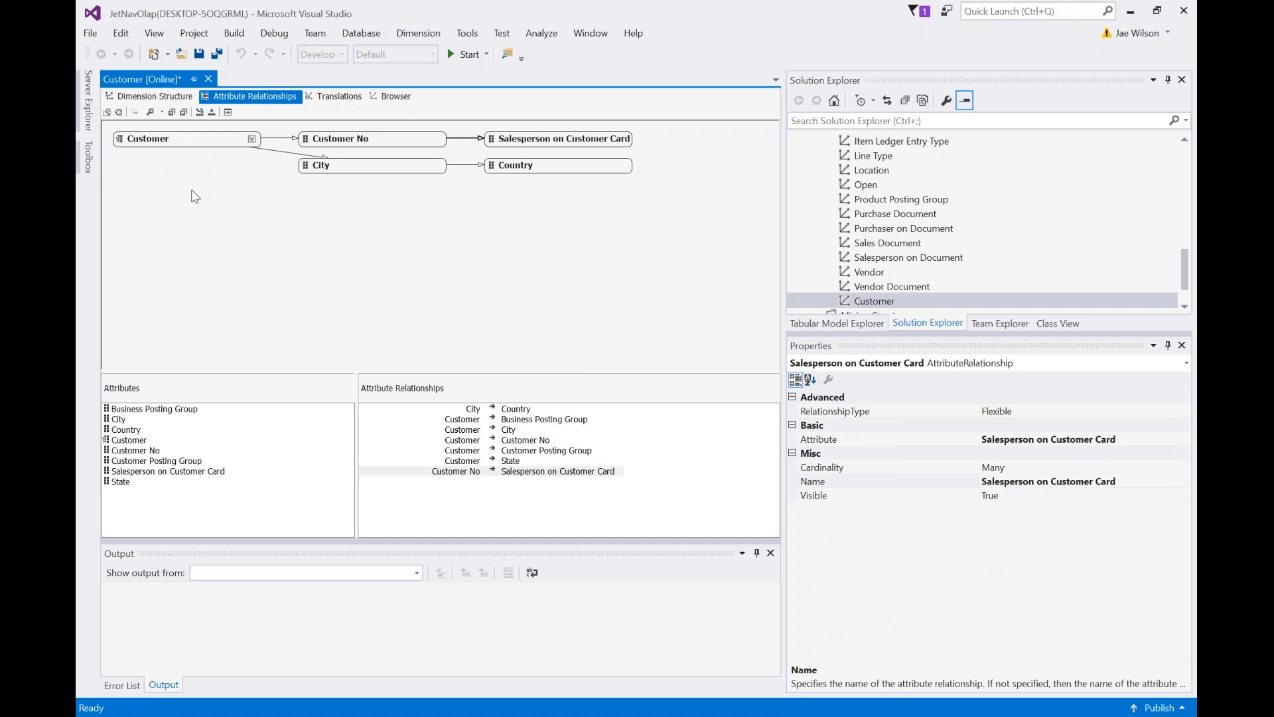
click(168, 100)
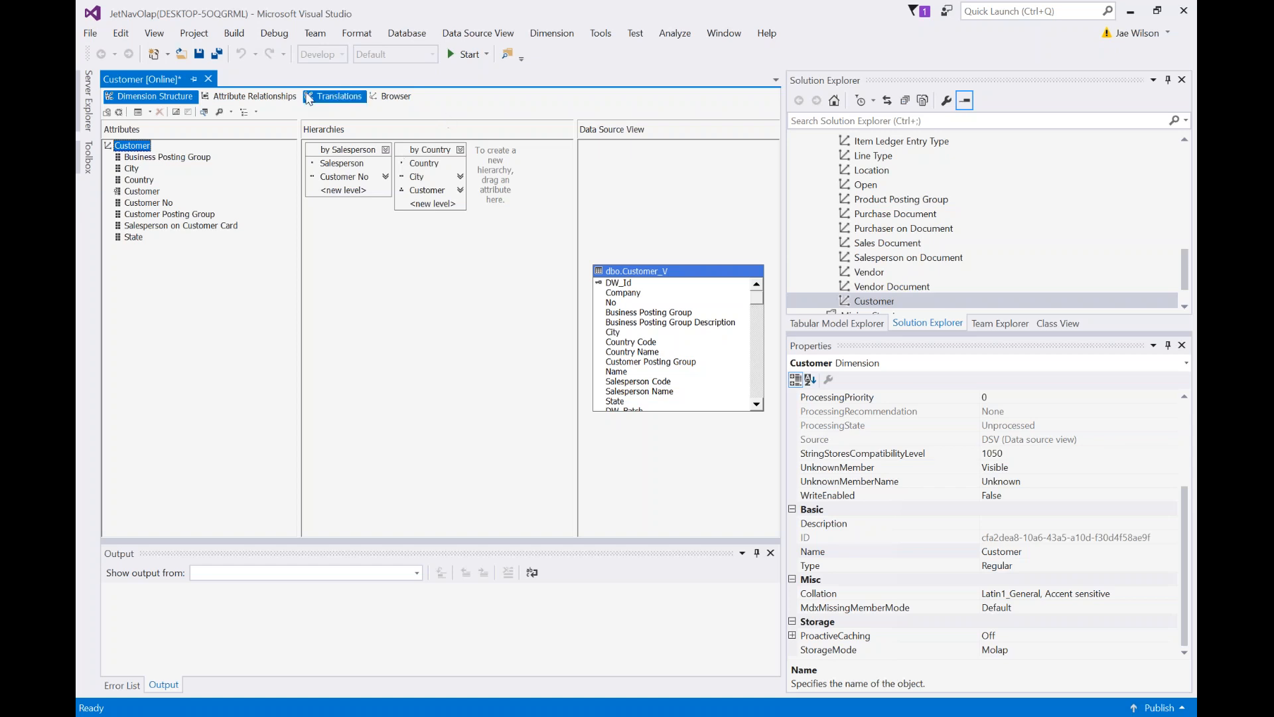
Return to Jet Data Manager and close the finished deployment progress window.
click(254, 97)
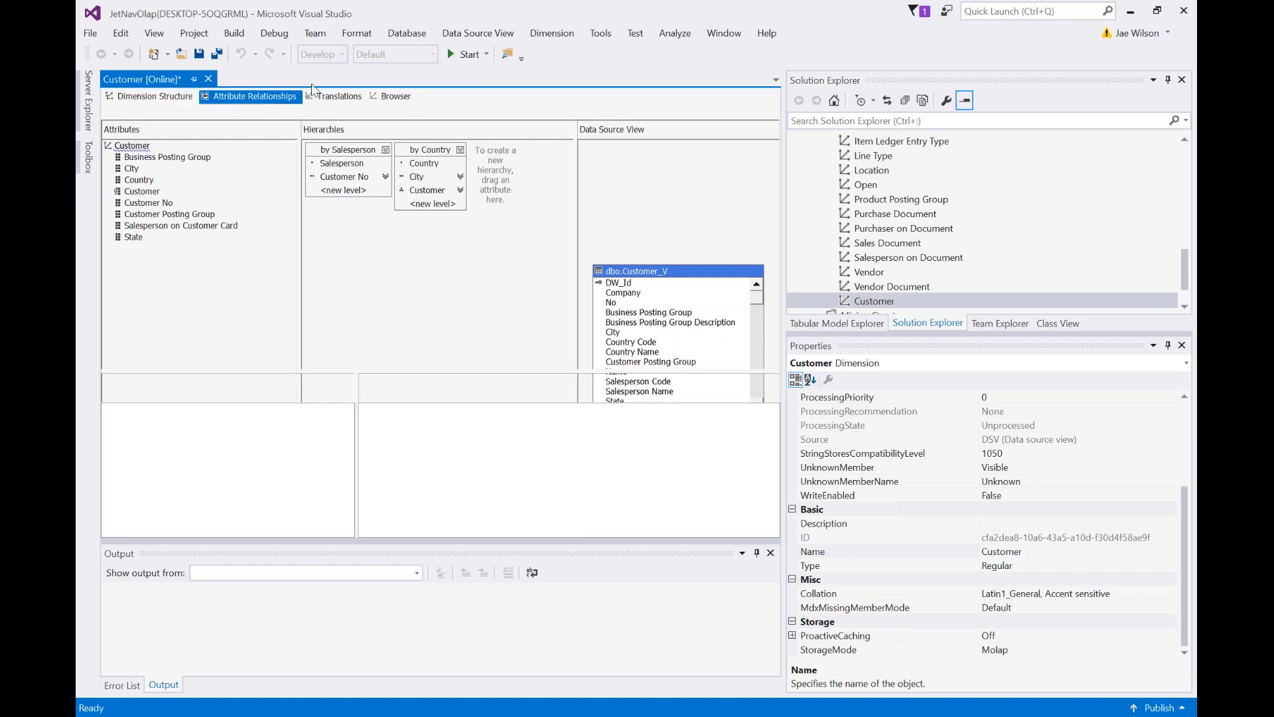
click(586, 716)
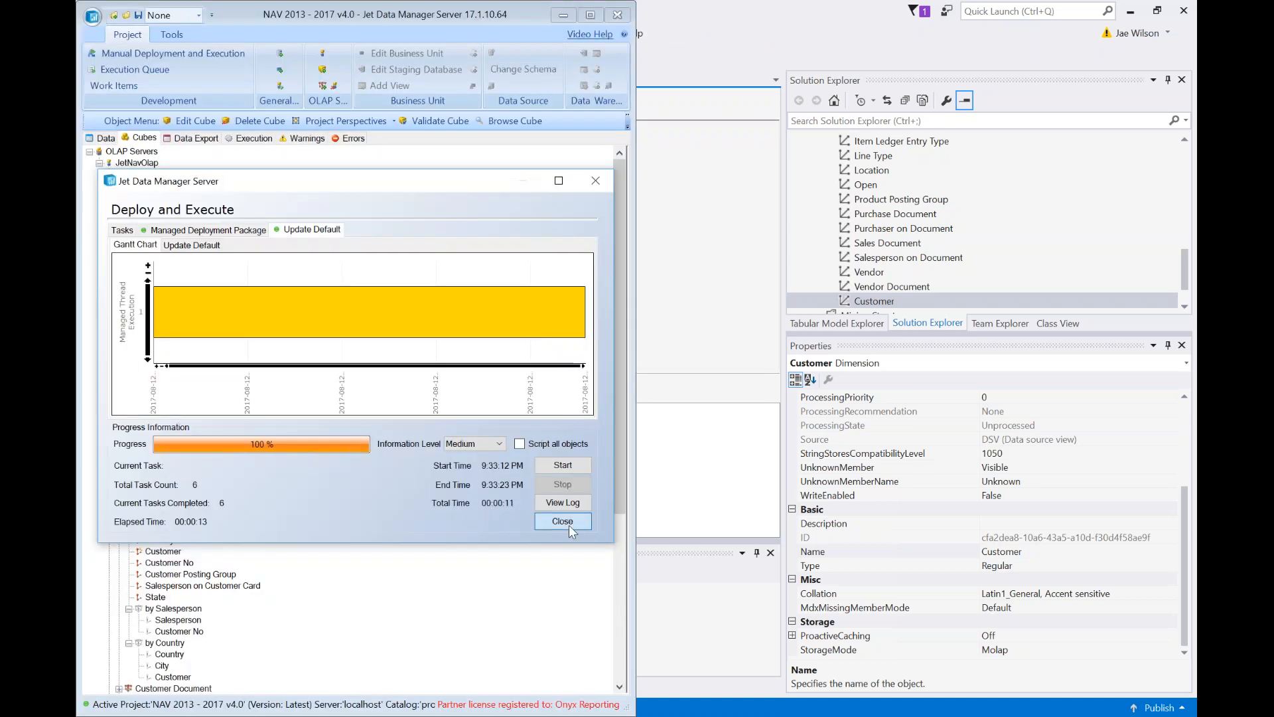
click(562, 522)
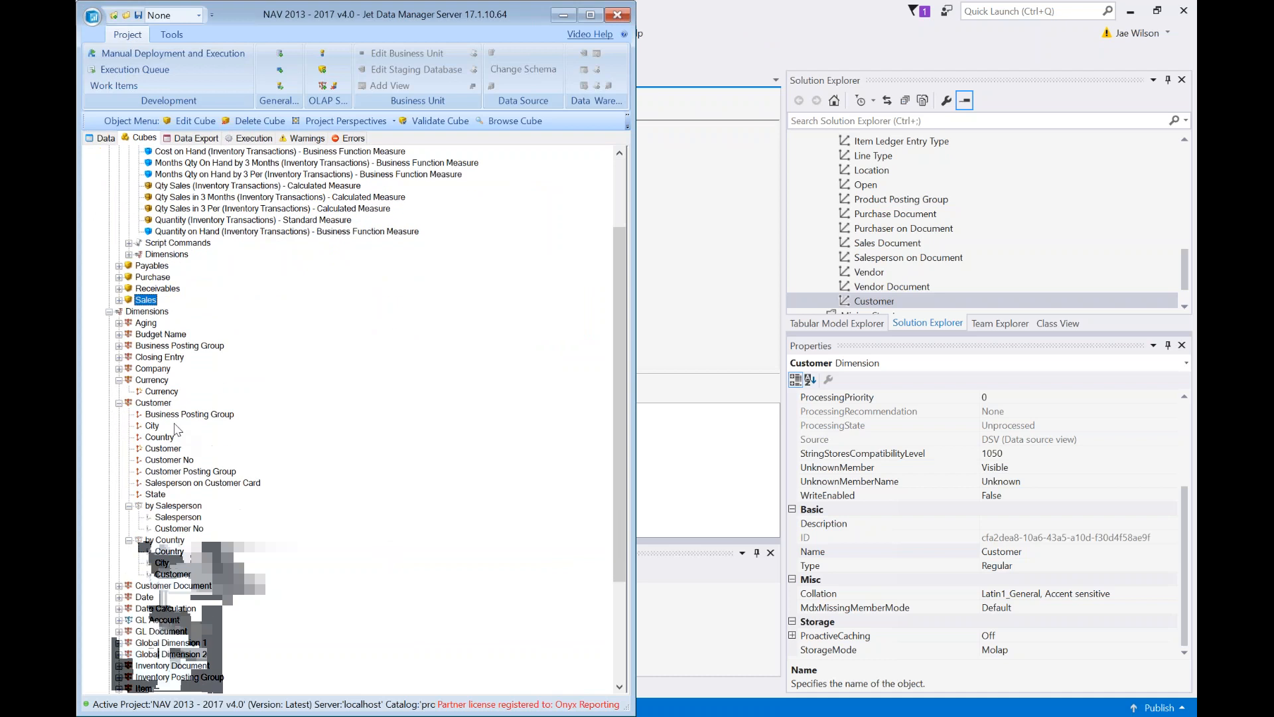
Open Dimension Level Relations for the Customer dimension in Jet Data Manager.
click(157, 403)
right_click(156, 406)
mouse_move(296, 591)
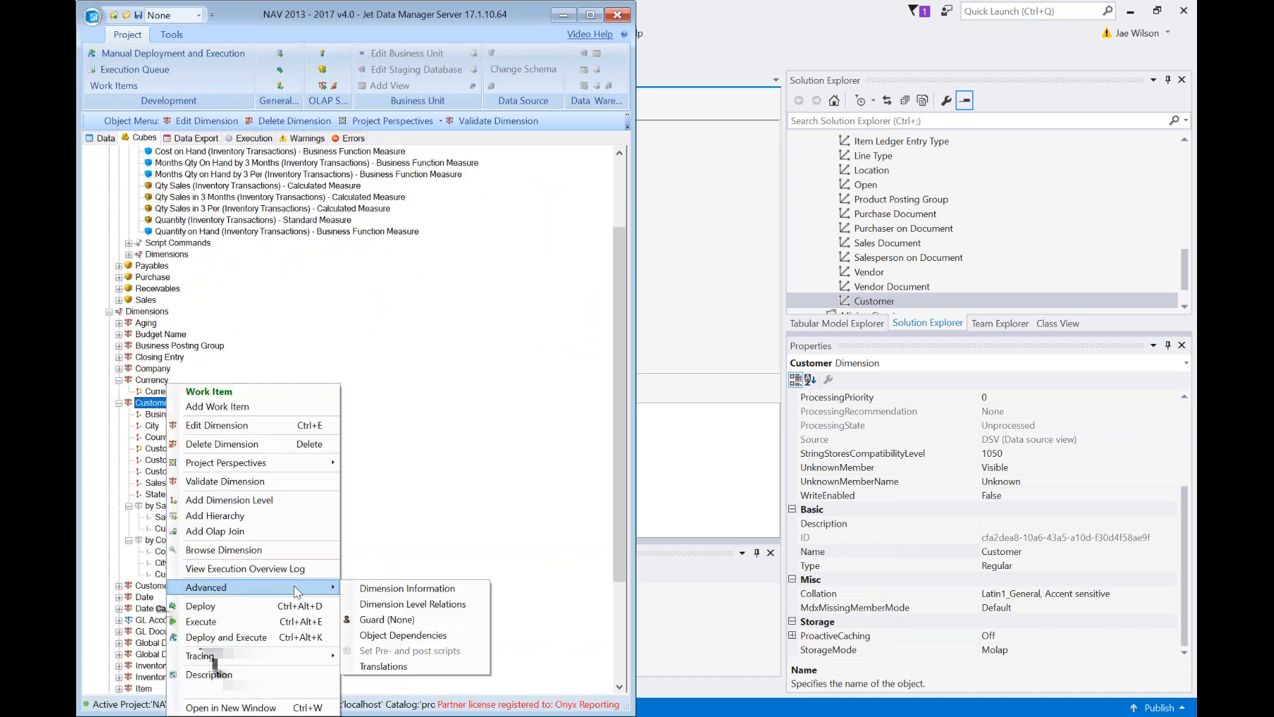
click(383, 606)
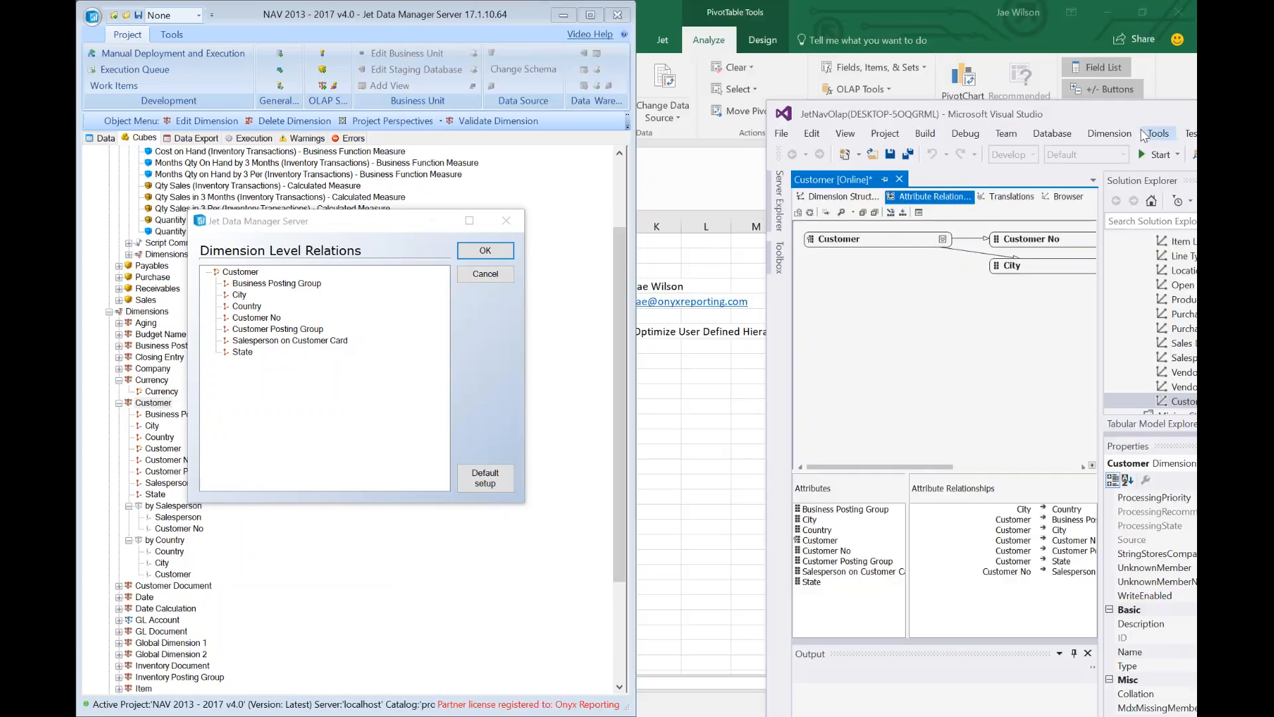
drag(990, 102, 852, 41)
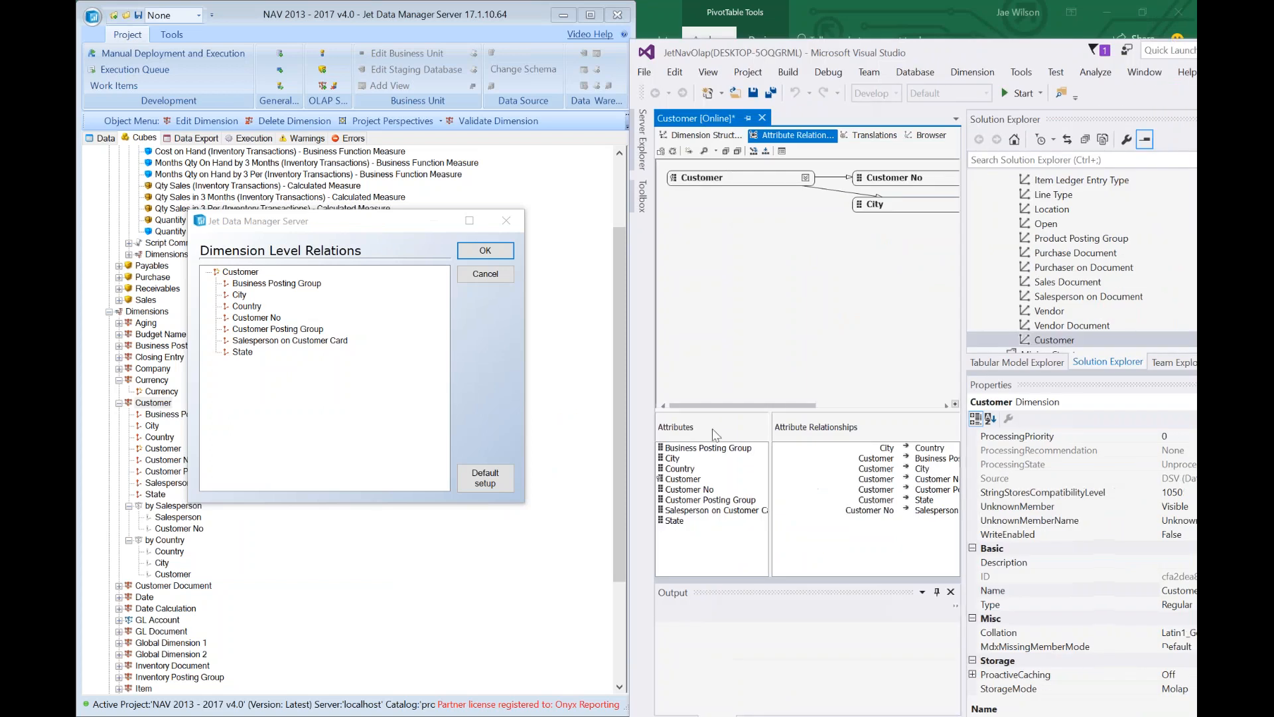
click(265, 366)
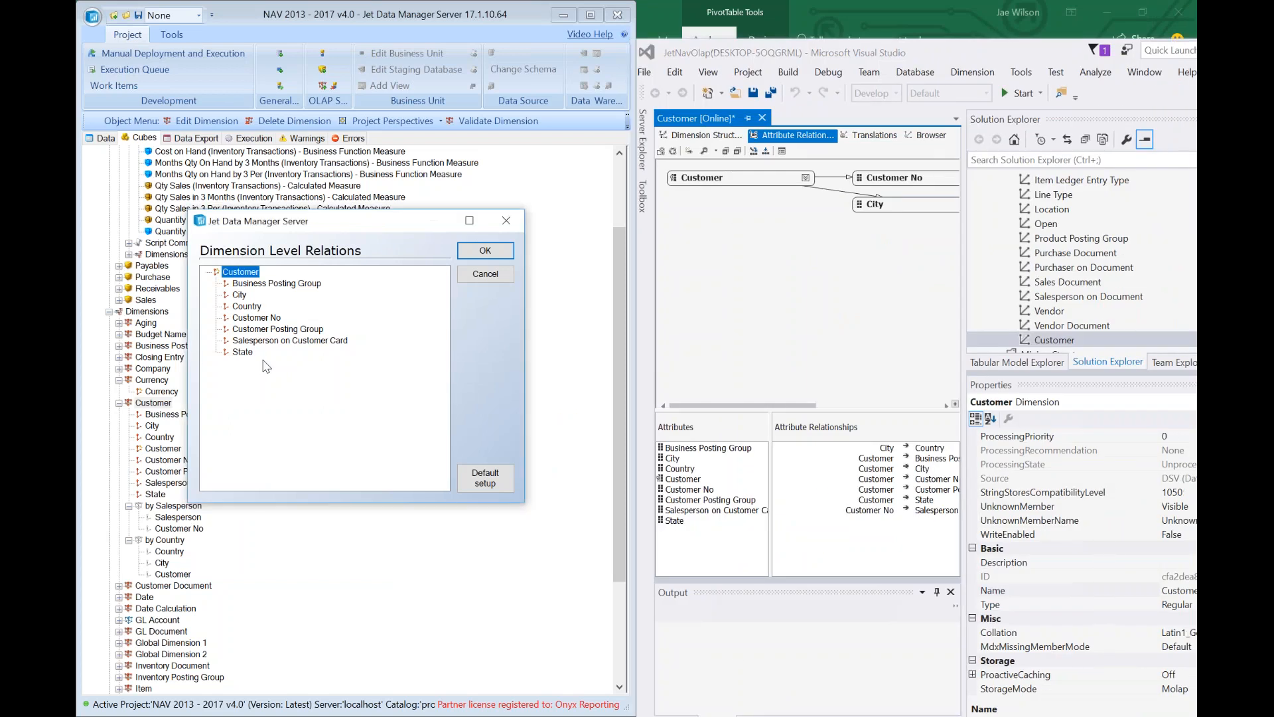
Nest Country under City and Salesperson on Customer Card under Customer No, then confirm.
click(240, 295)
click(246, 304)
drag(243, 296, 242, 295)
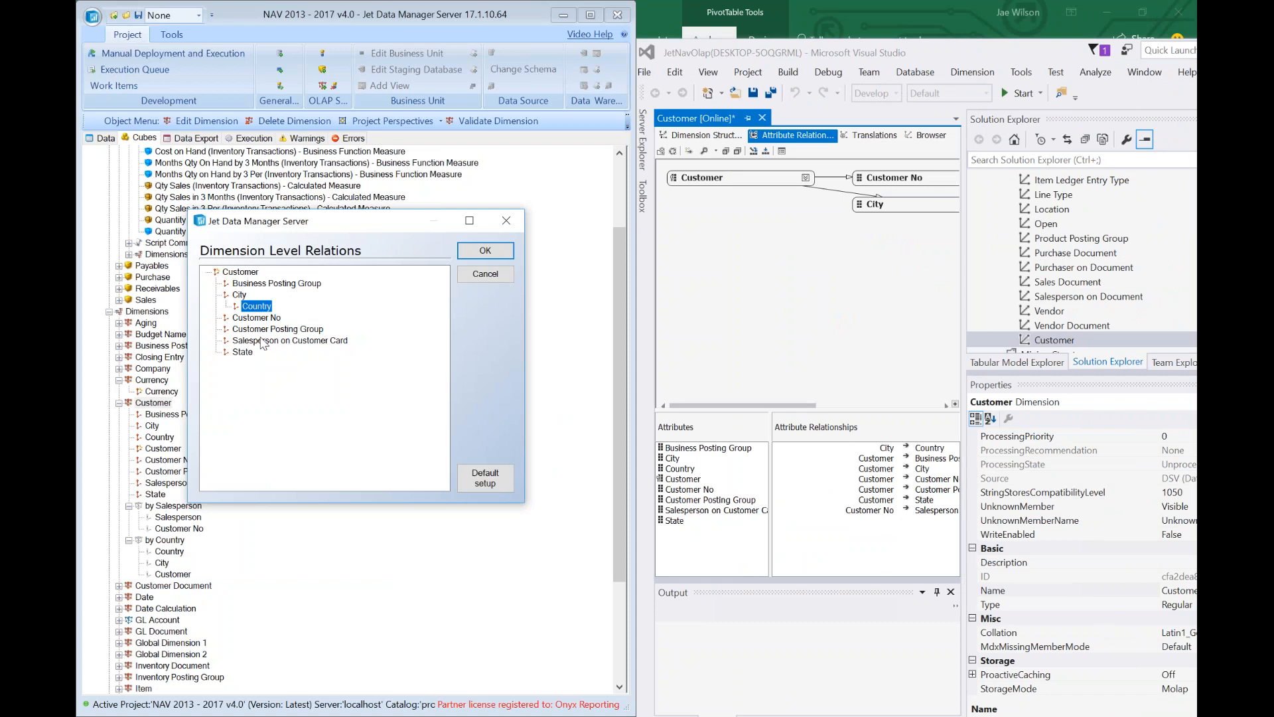
click(242, 318)
click(236, 273)
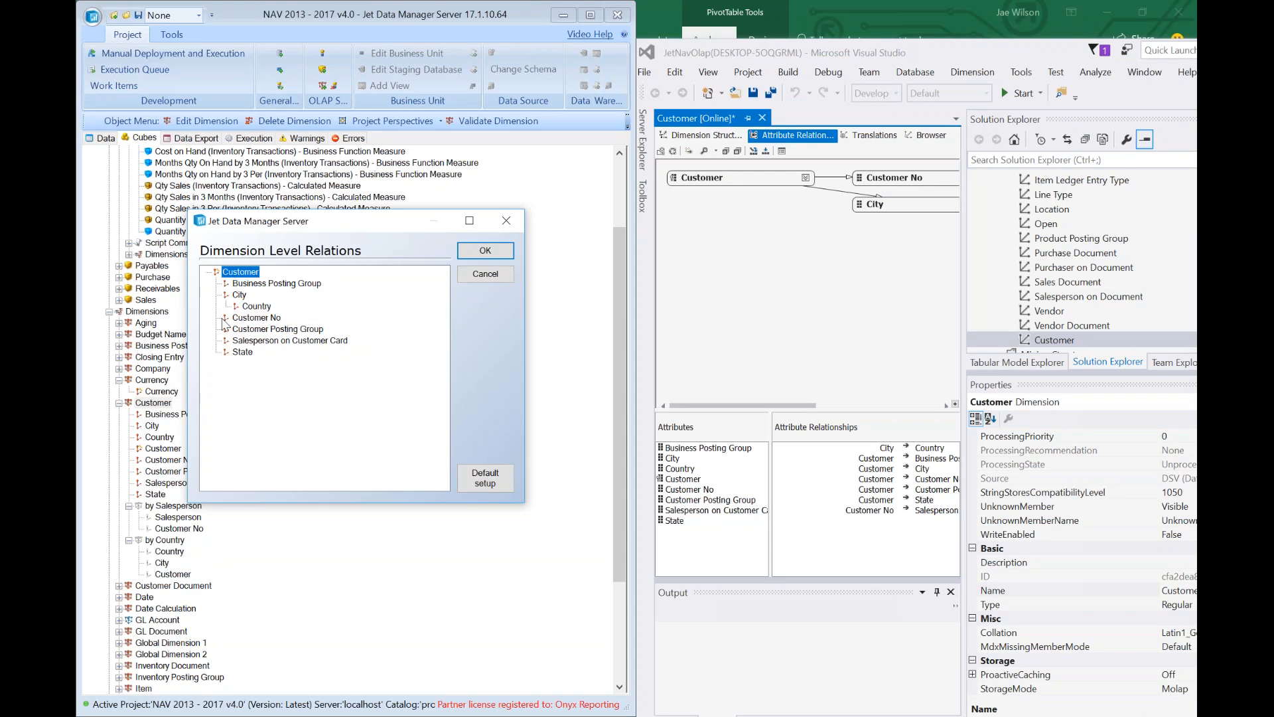
click(248, 342)
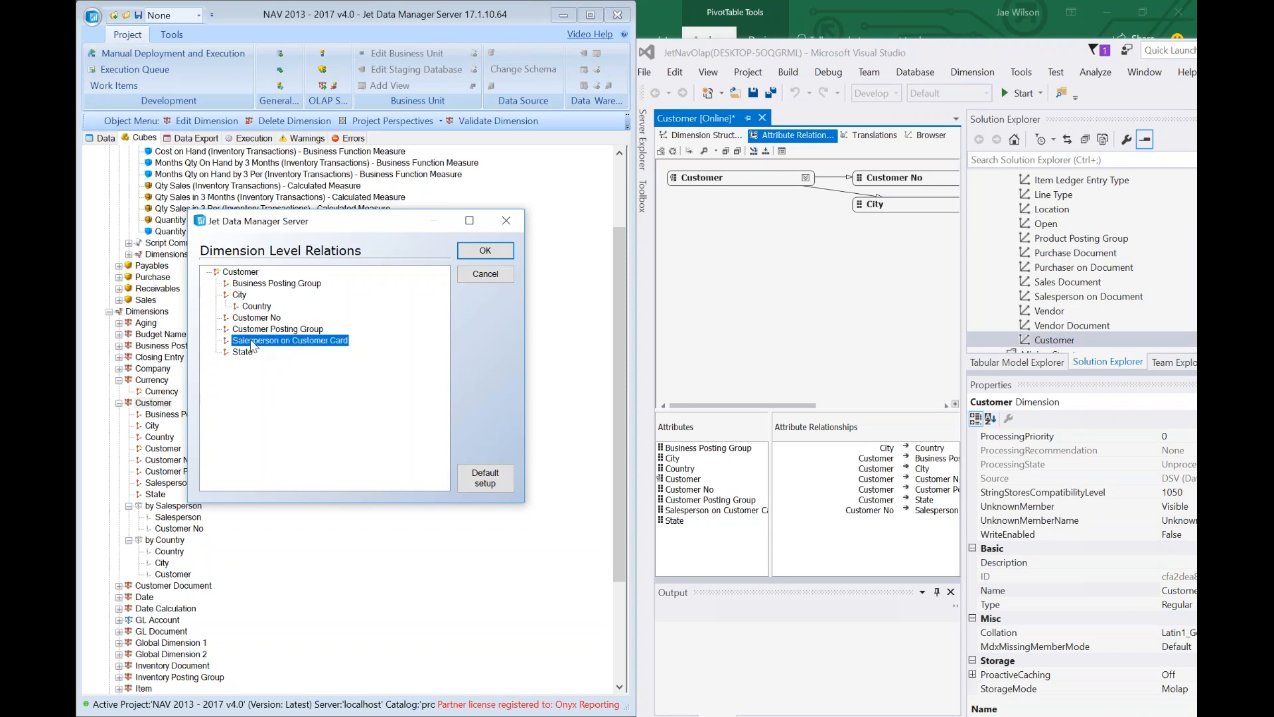
drag(252, 344, 263, 319)
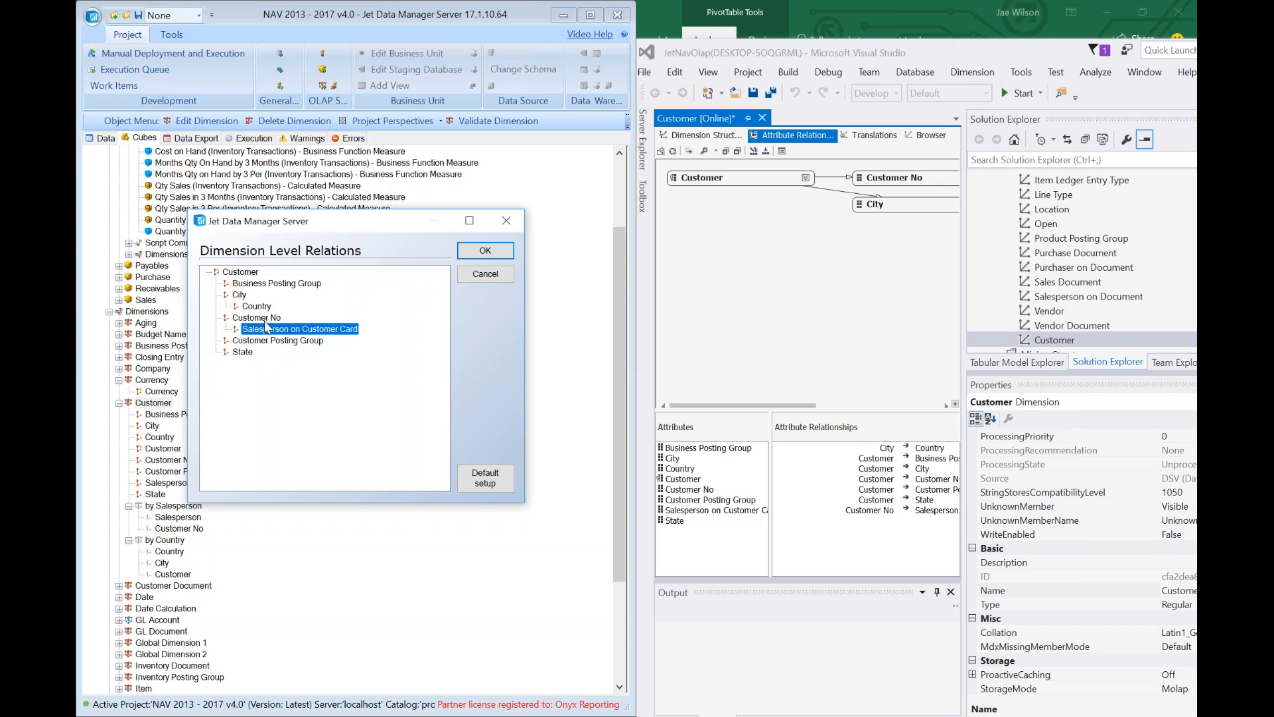
click(485, 250)
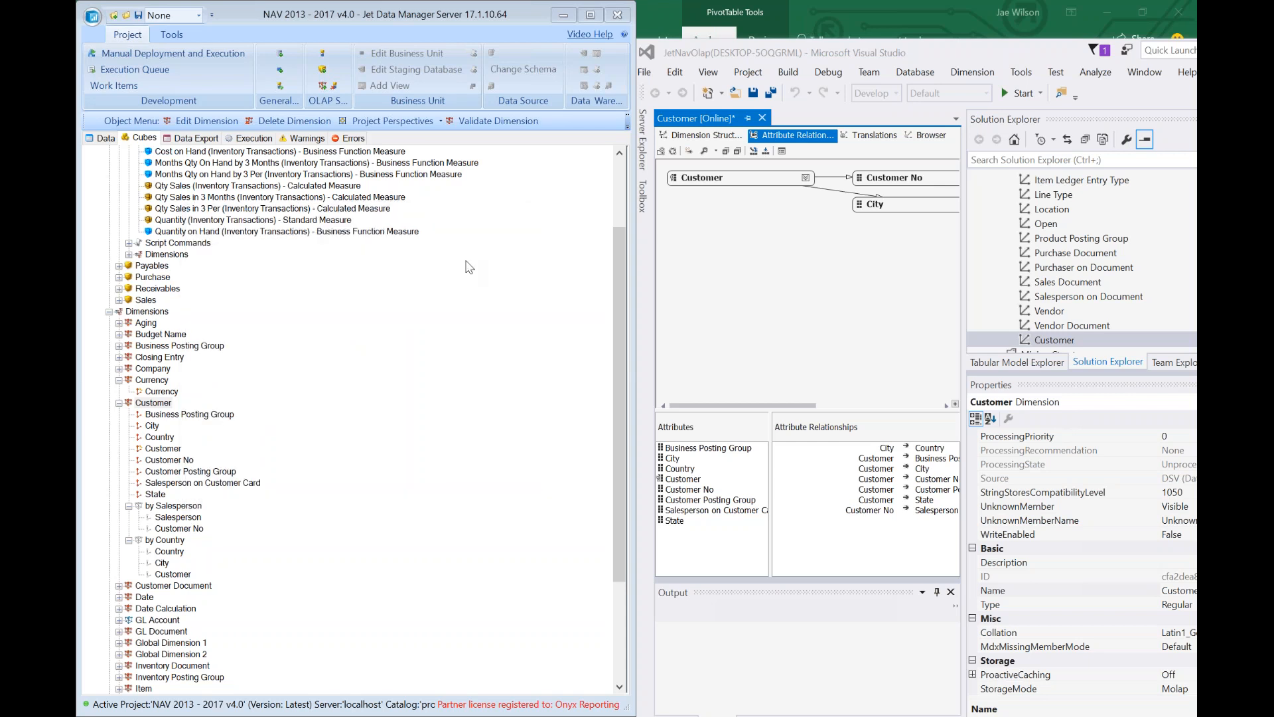
Deploy and execute the Customer dimension, accepting the version details.
right_click(156, 402)
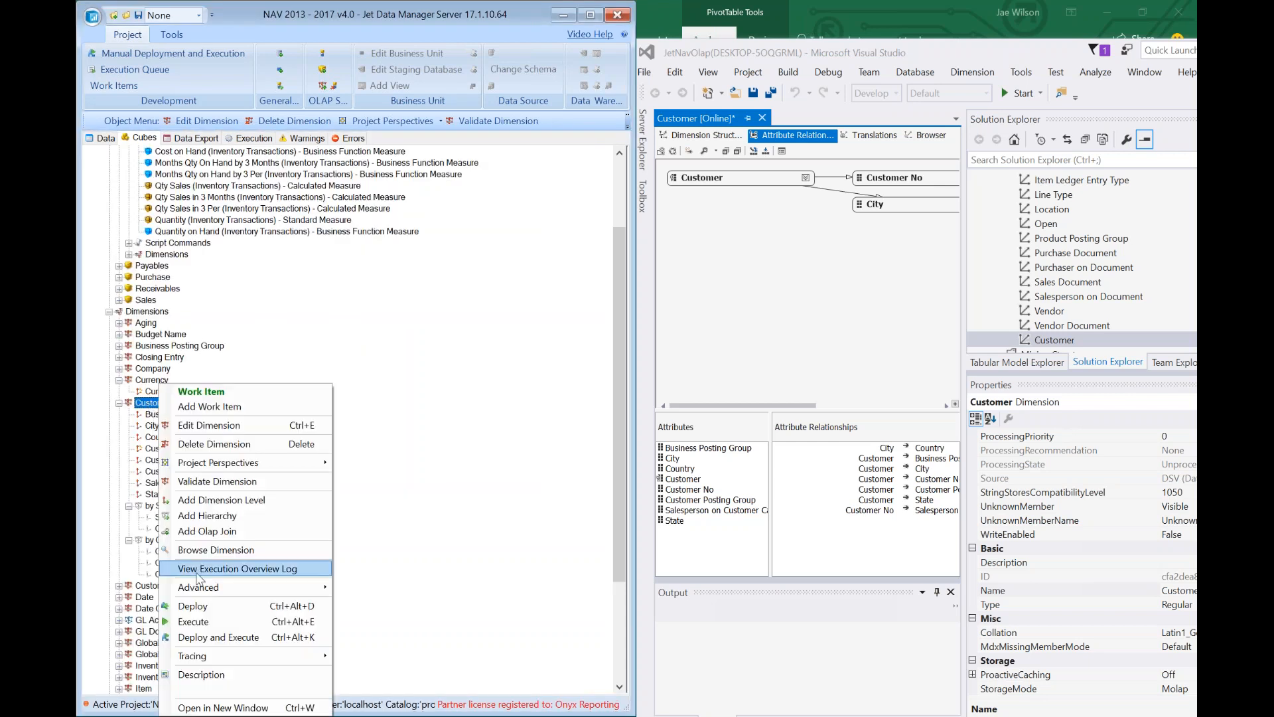
click(199, 637)
click(285, 453)
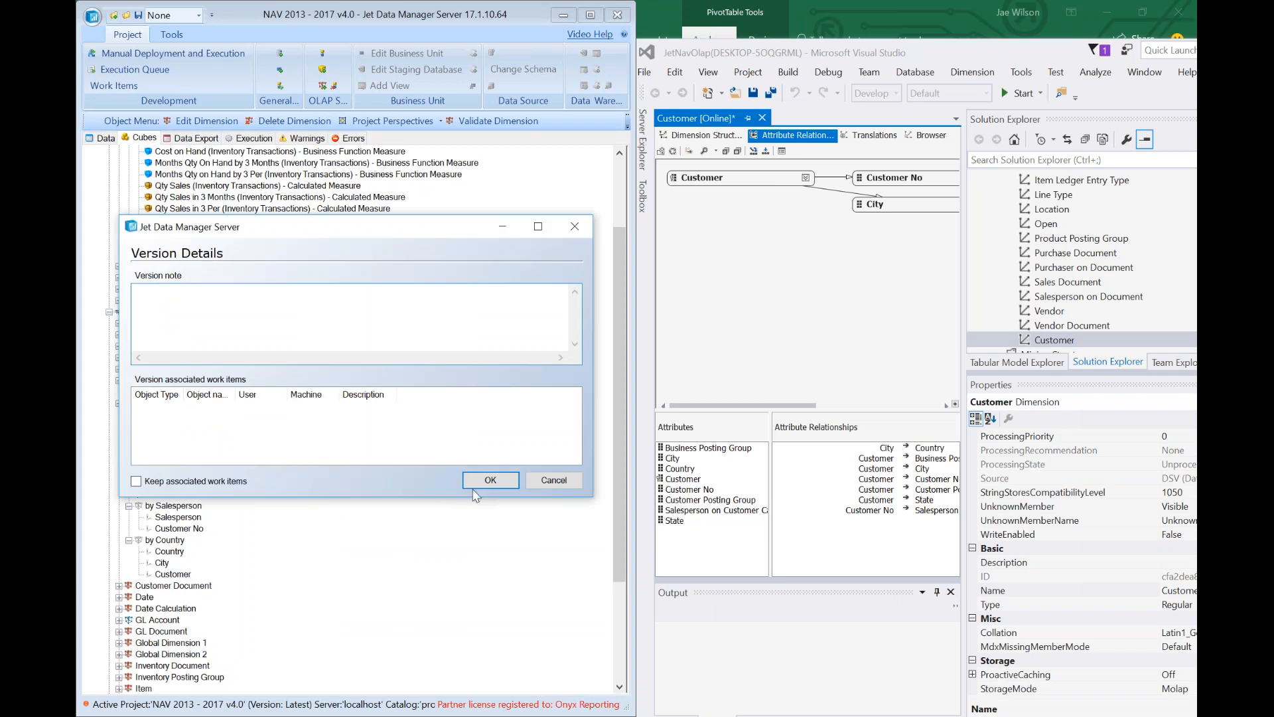
click(490, 483)
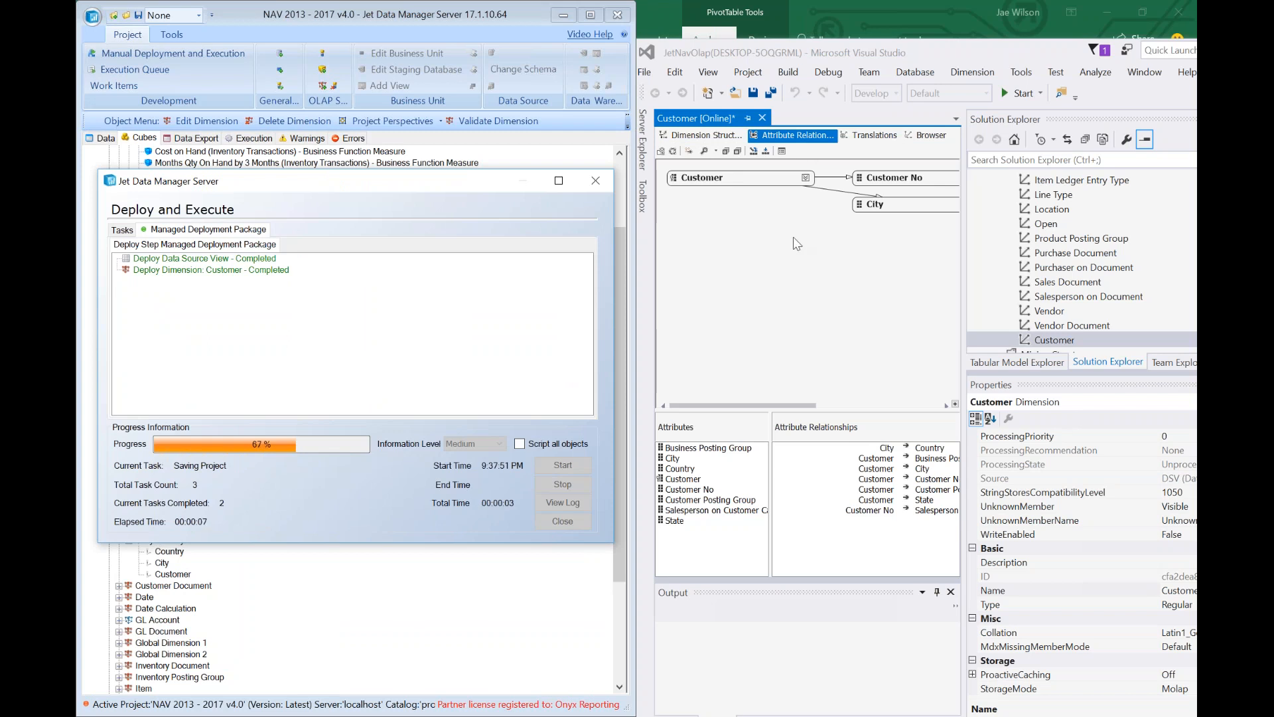
In Visual Studio, open the jetnavolap Analysis Services database on localhost.
click(805, 298)
click(645, 73)
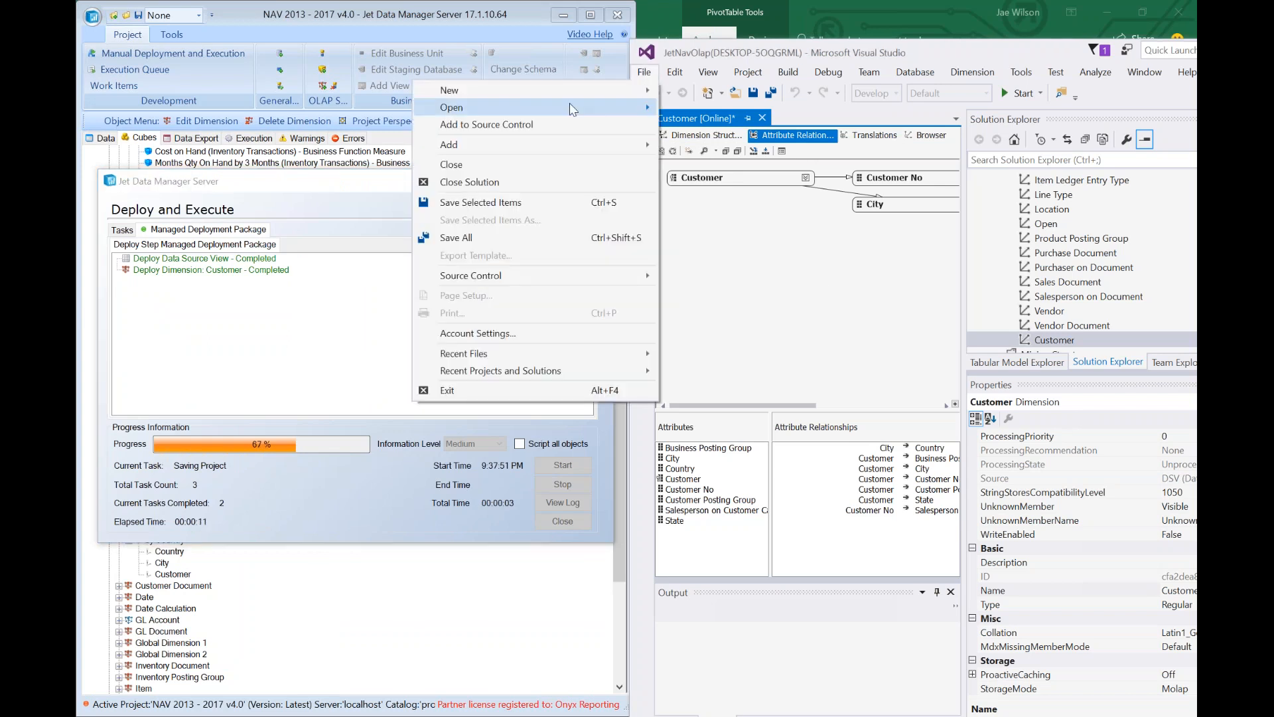
mouse_move(569, 105)
click(256, 109)
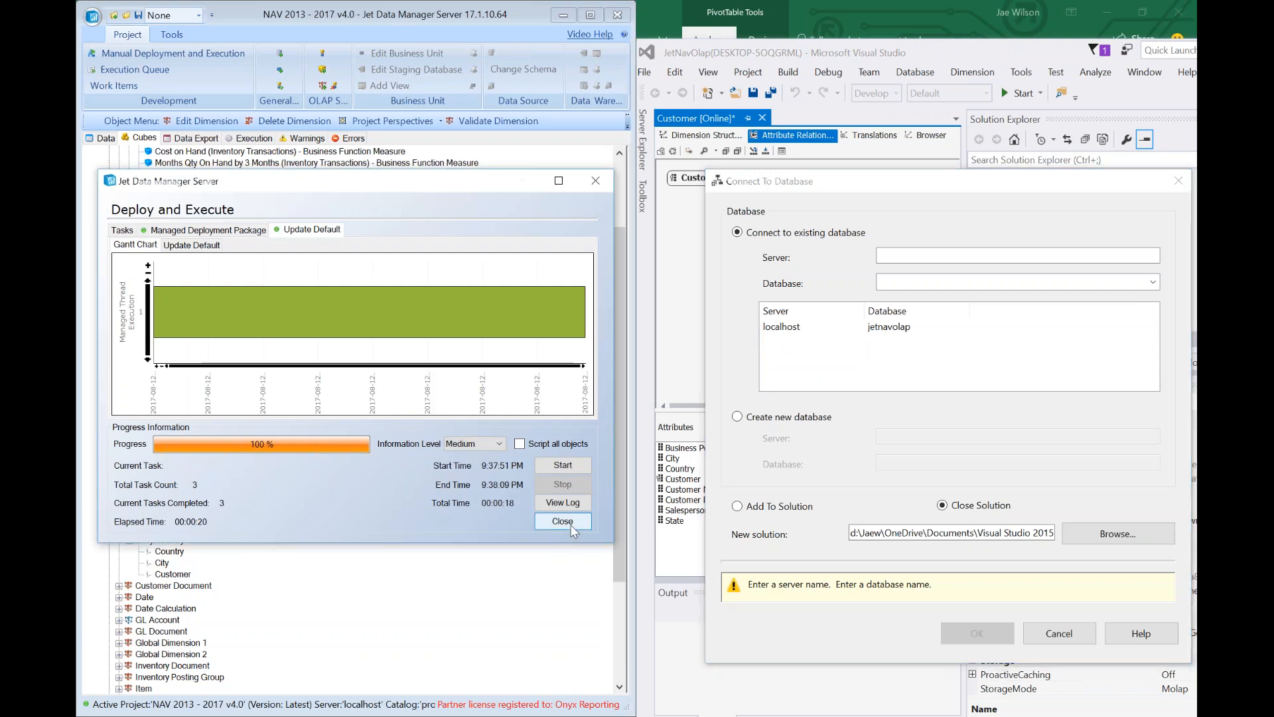
click(562, 521)
double_click(794, 332)
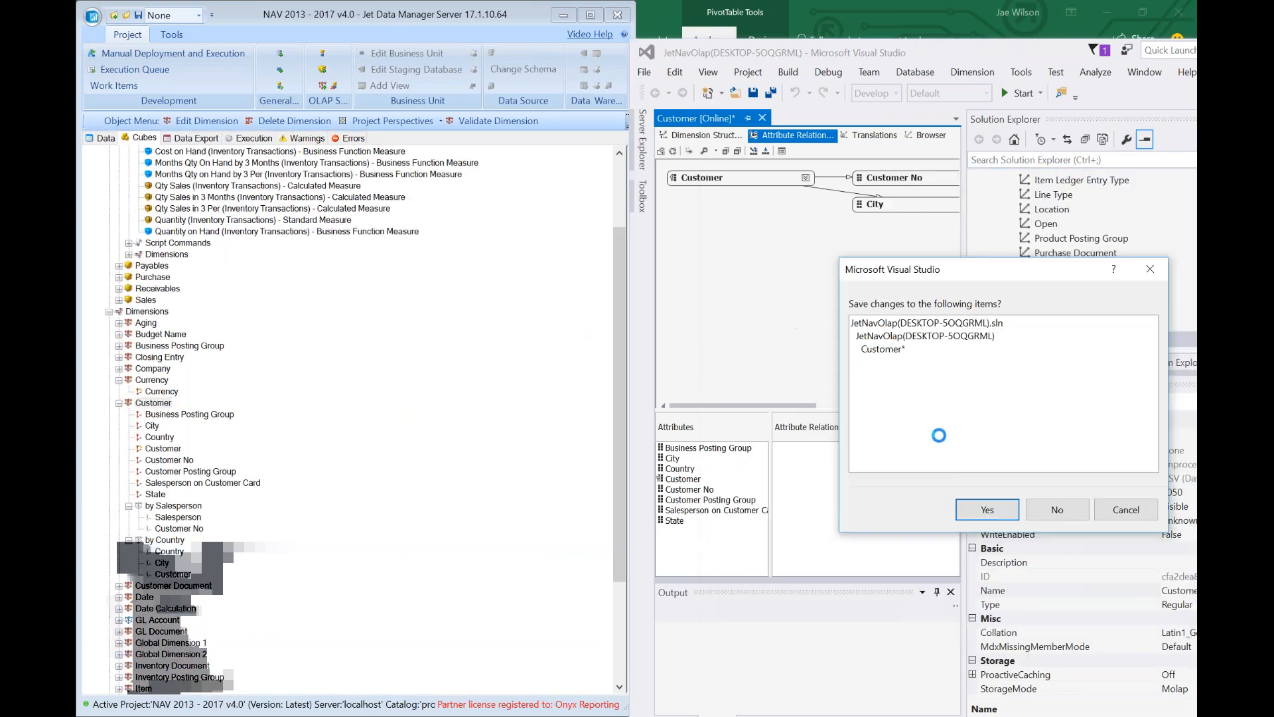
Discard unsaved changes and open the reloaded Customer dimension's attribute relationships, City→Country and Customer No→Salesperson.
click(1050, 515)
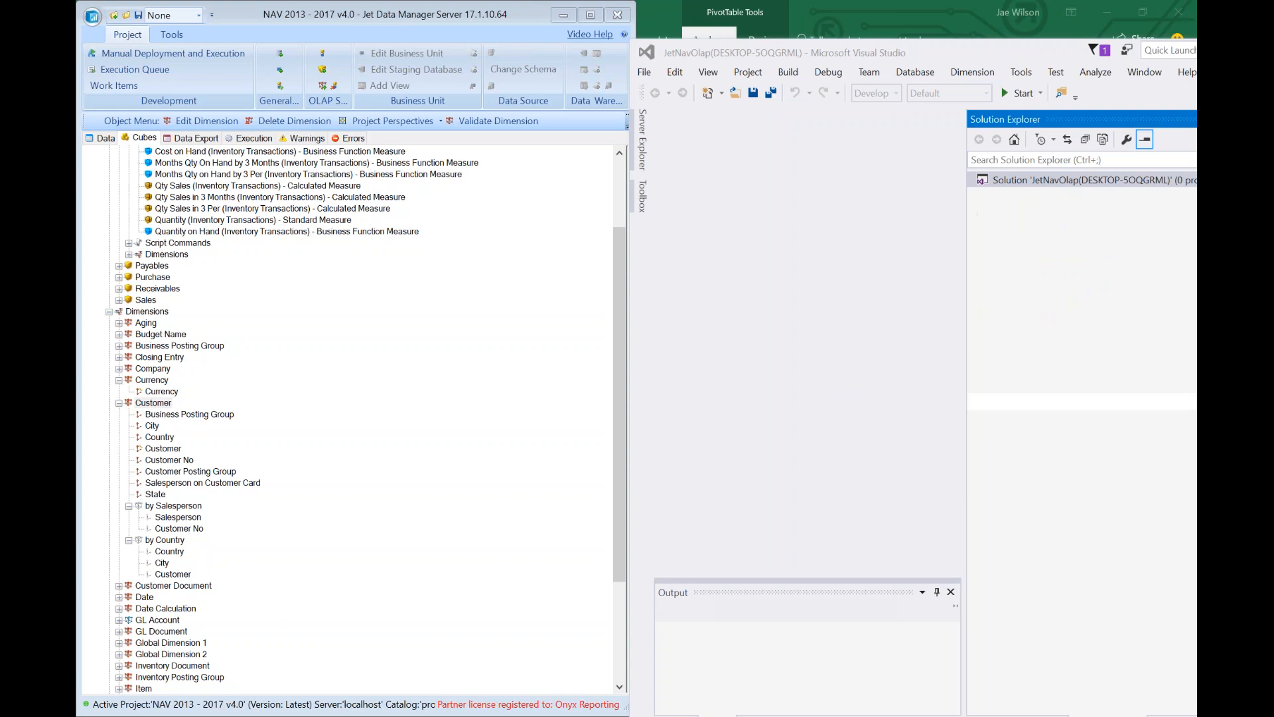
click(1061, 325)
scroll(1067, 328, down, 8)
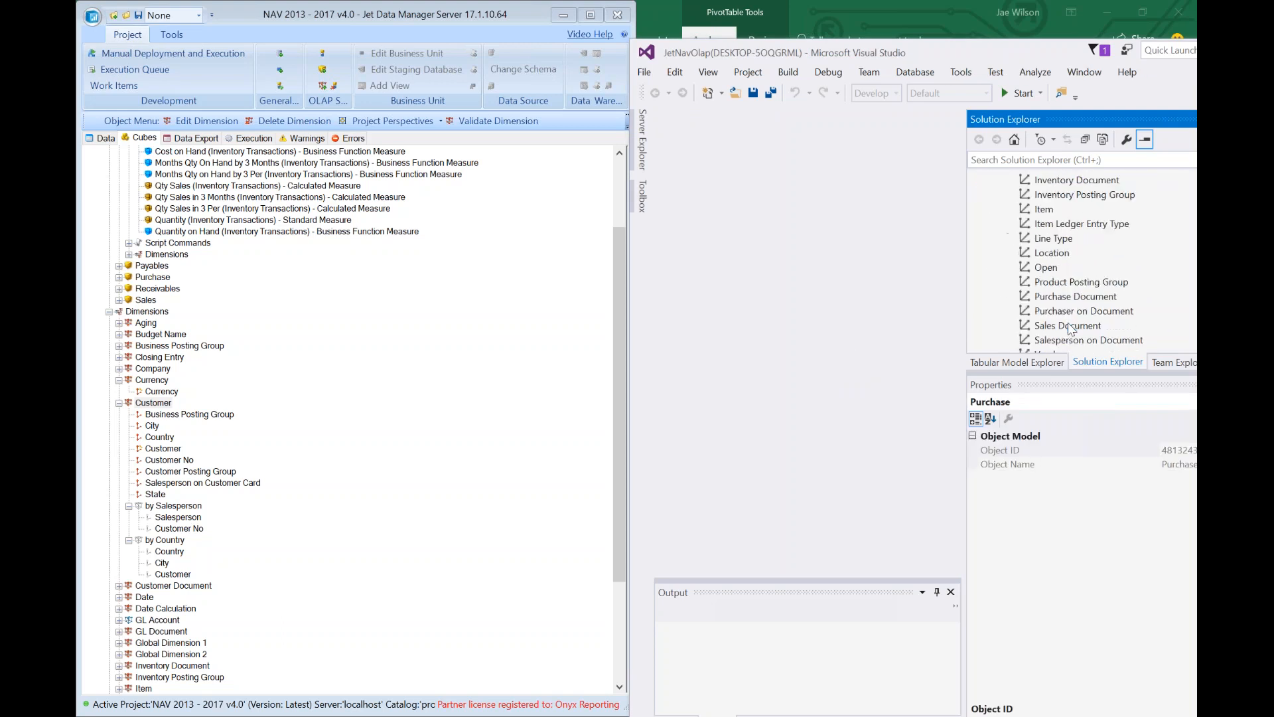
scroll(1069, 328, down, 2)
click(1064, 297)
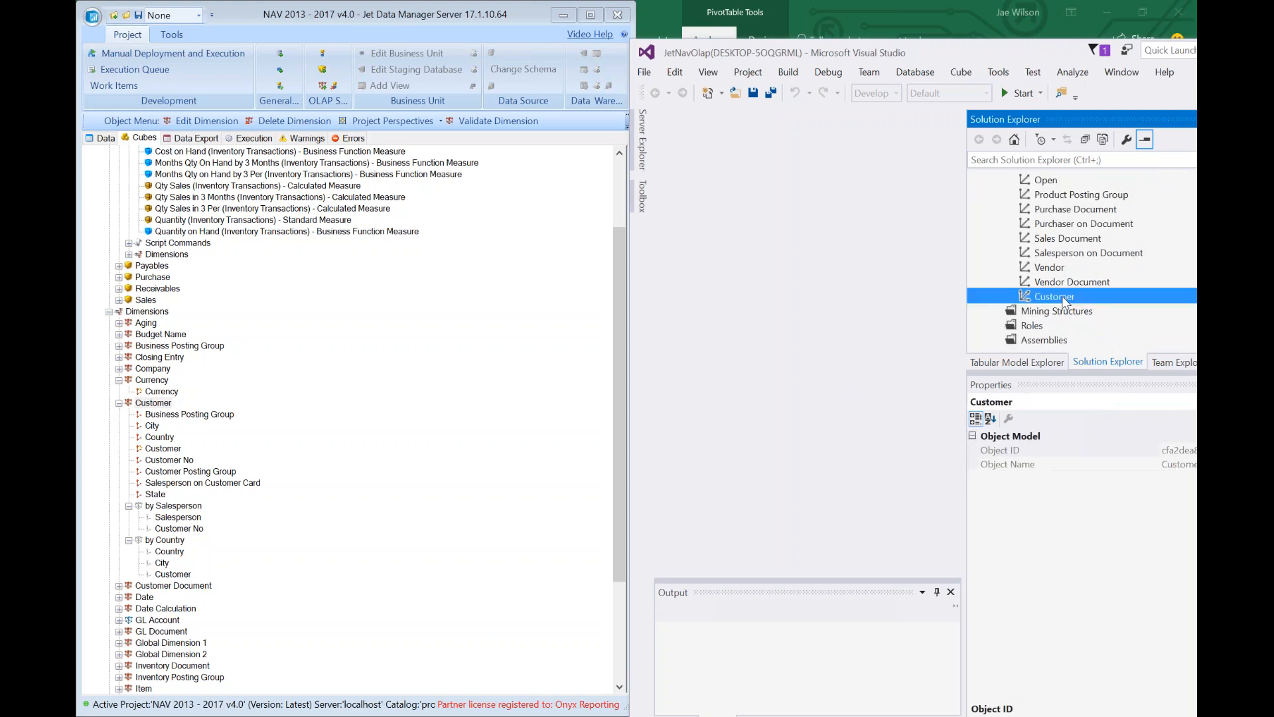
double_click(1063, 299)
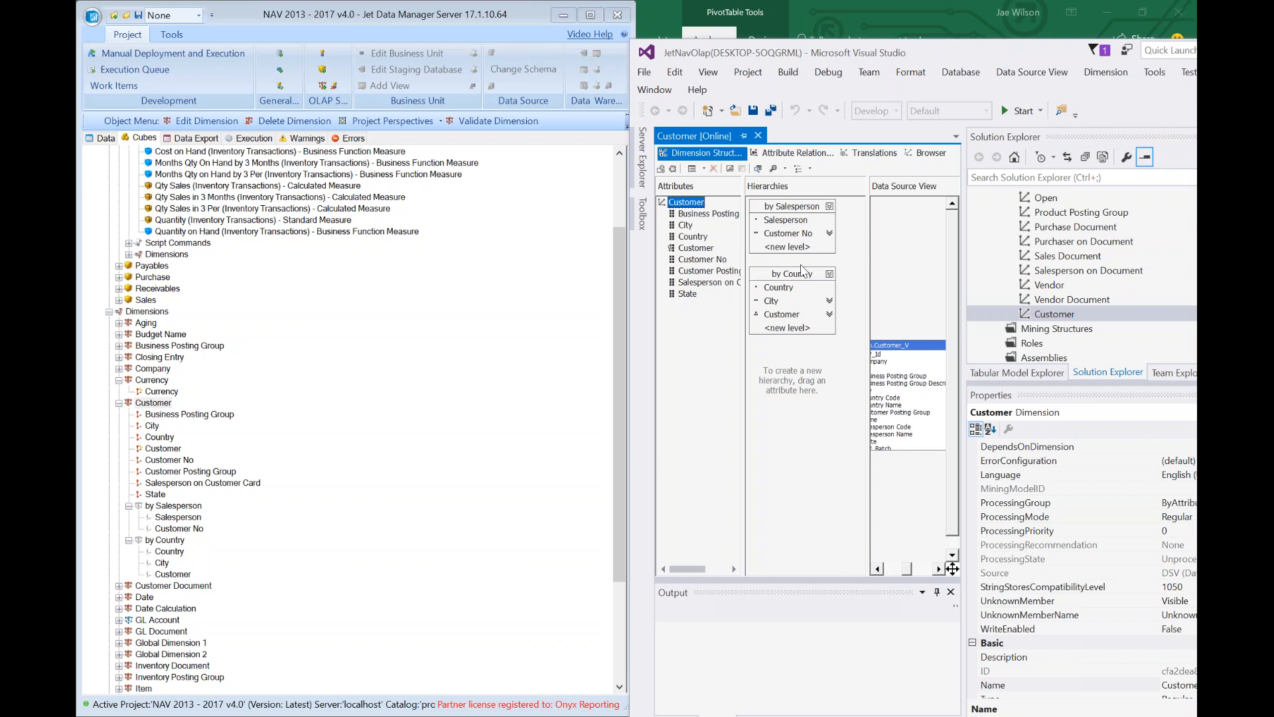
click(795, 152)
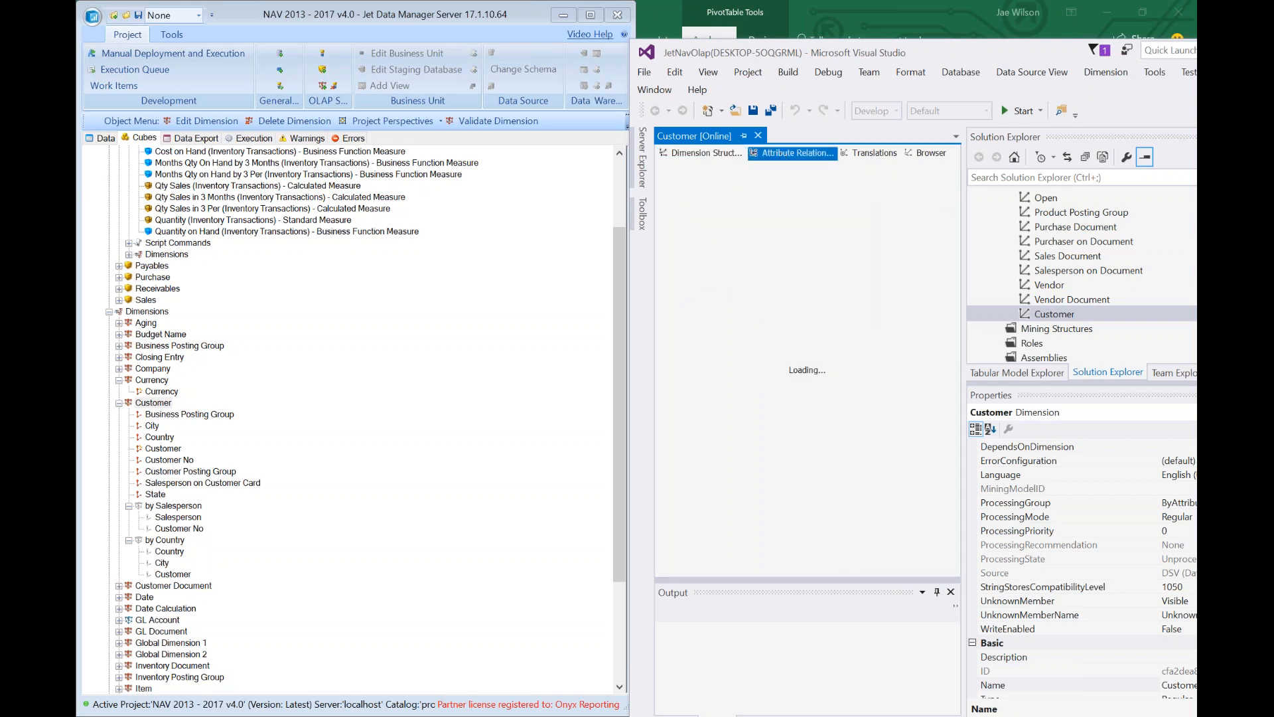
mouse_move(777, 405)
mouse_down()
mouse_move(888, 403)
mouse_move(781, 411)
mouse_up()
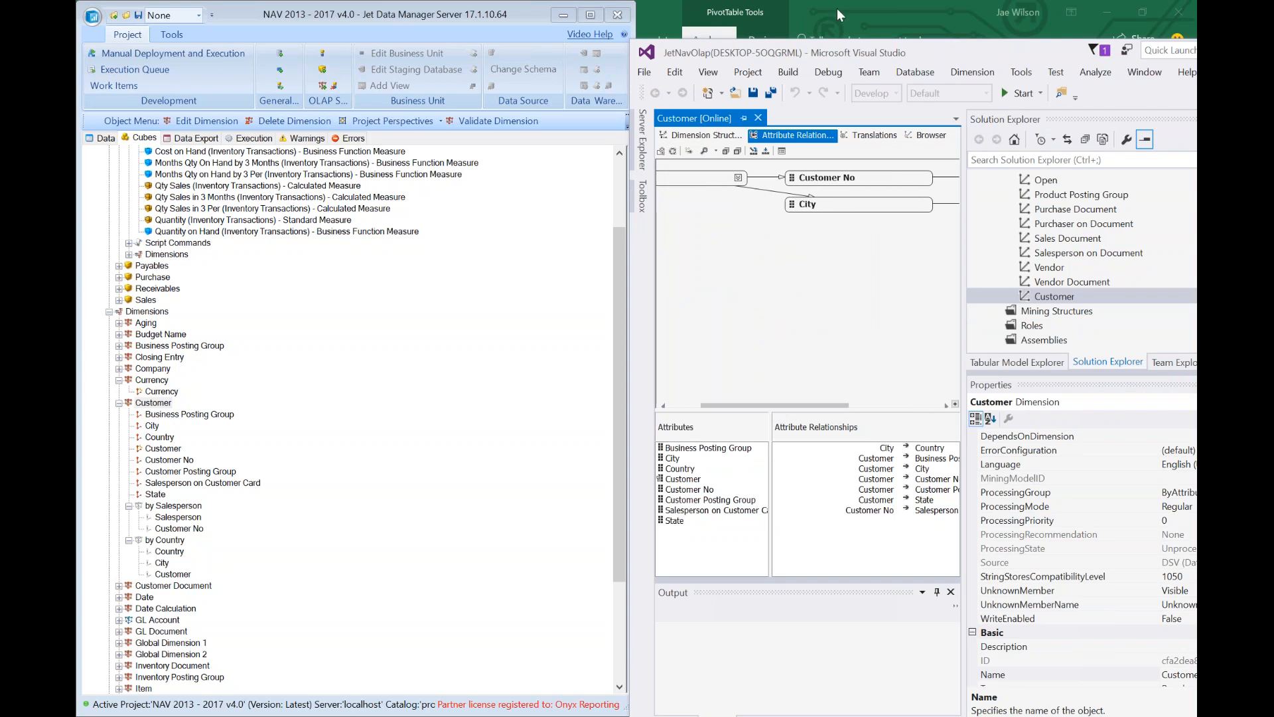
Return to the Excel workbook with the Cost-by-Country PivotTable and select cell K7.
click(882, 11)
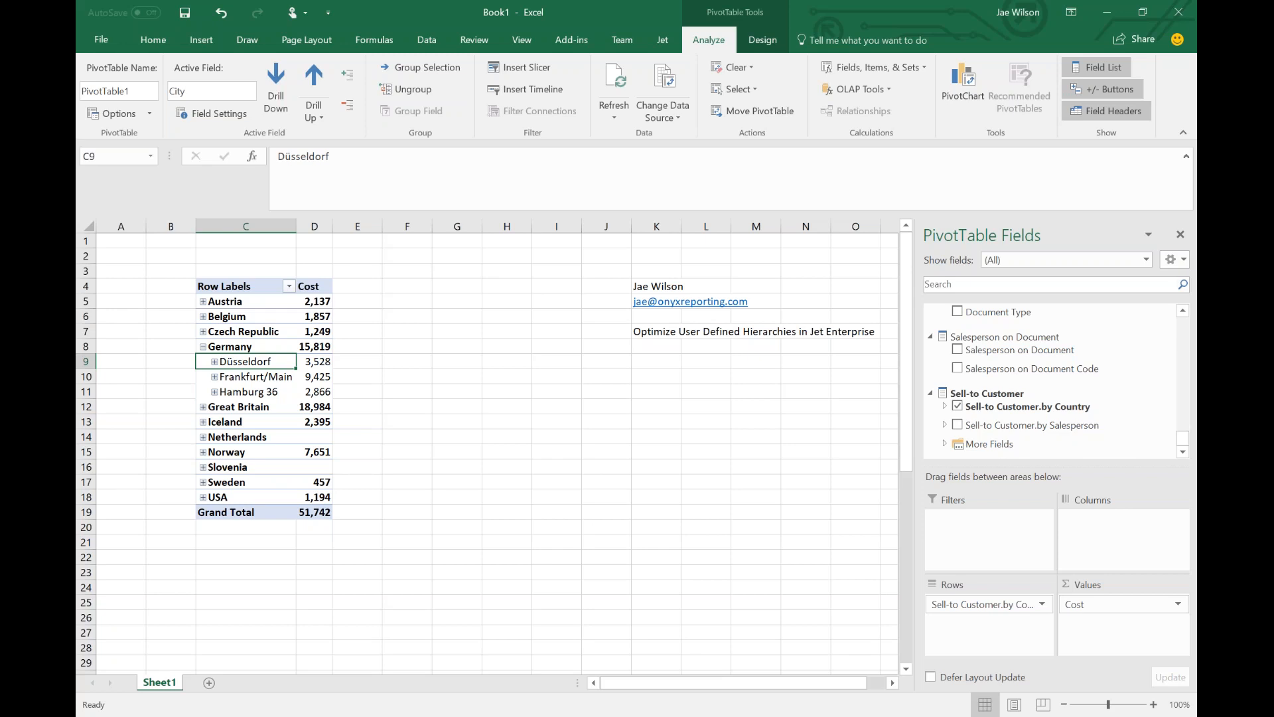
click(704, 379)
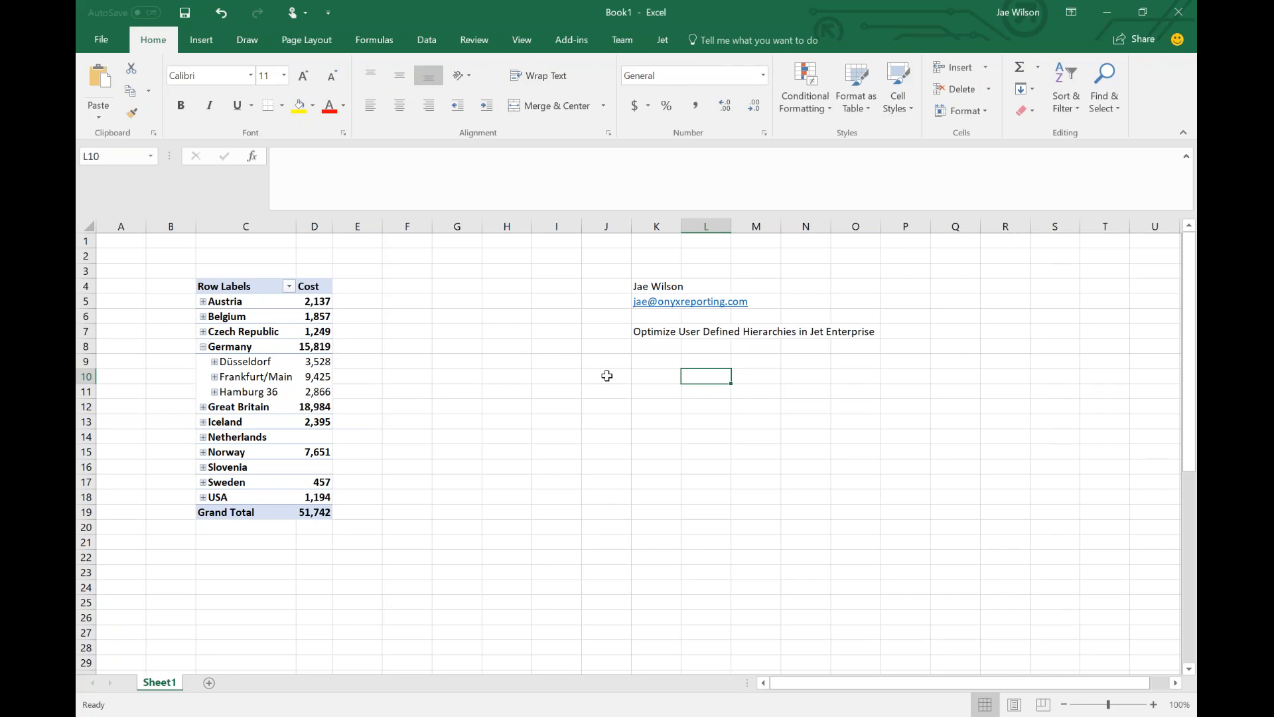
click(649, 333)
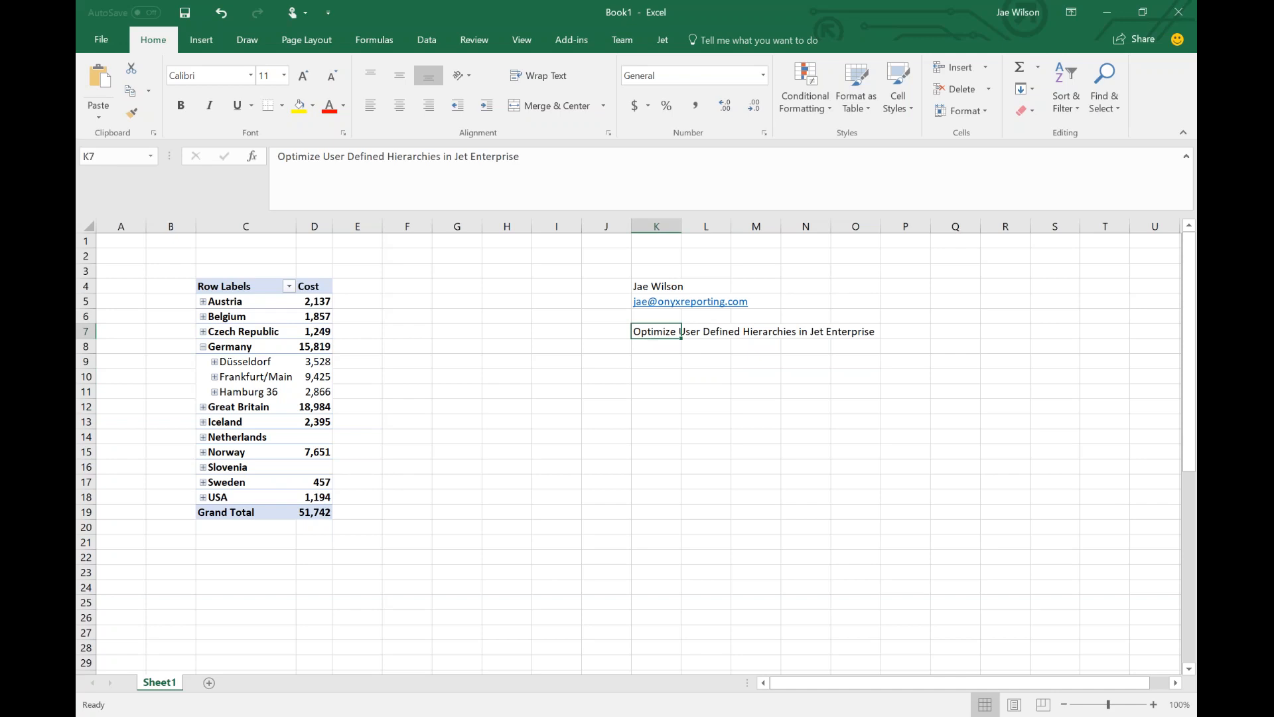